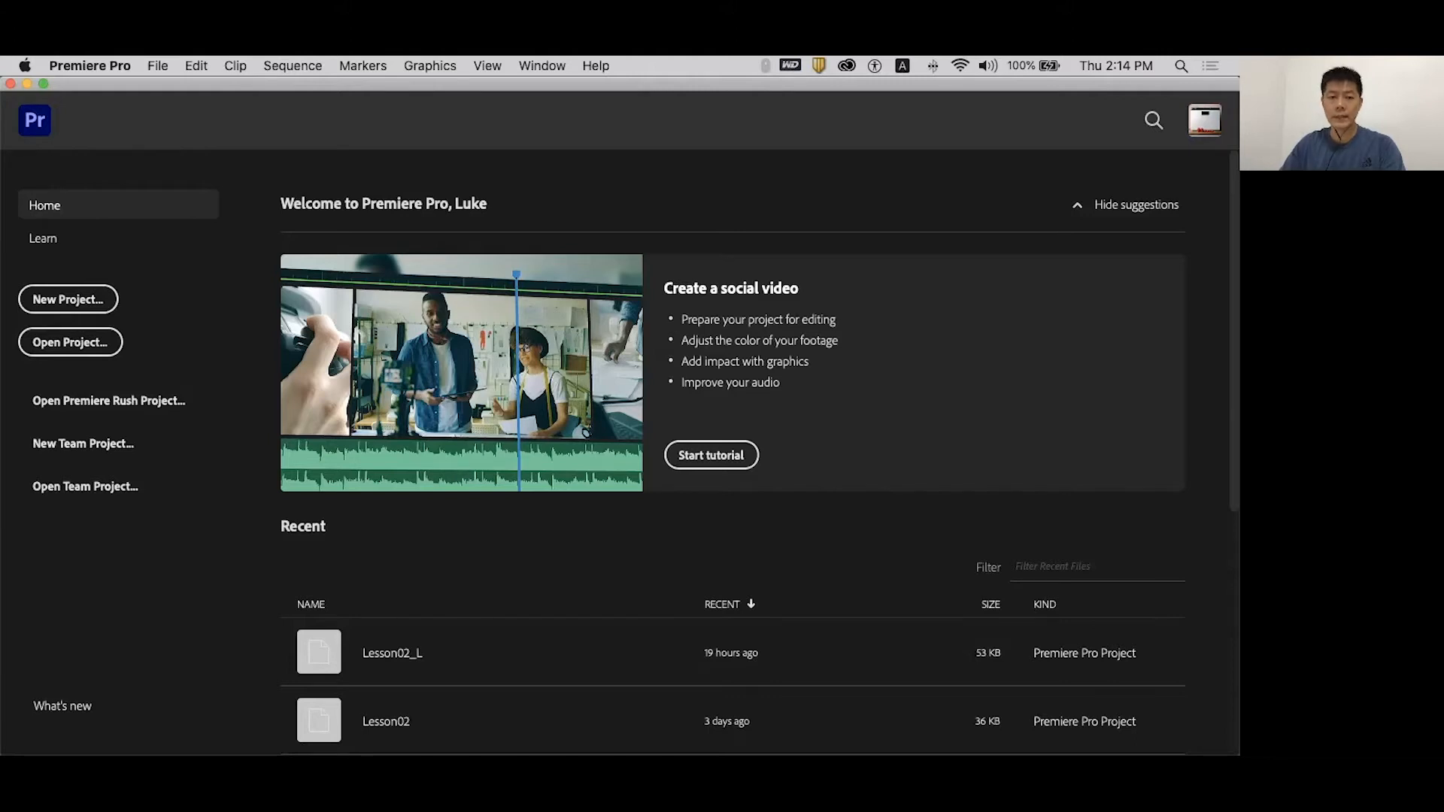
- Start a new Premiere Pro project with Cmd+Alt+N to bring up the New Project dialog
{"action": "key", "text": "alt+super+n"}
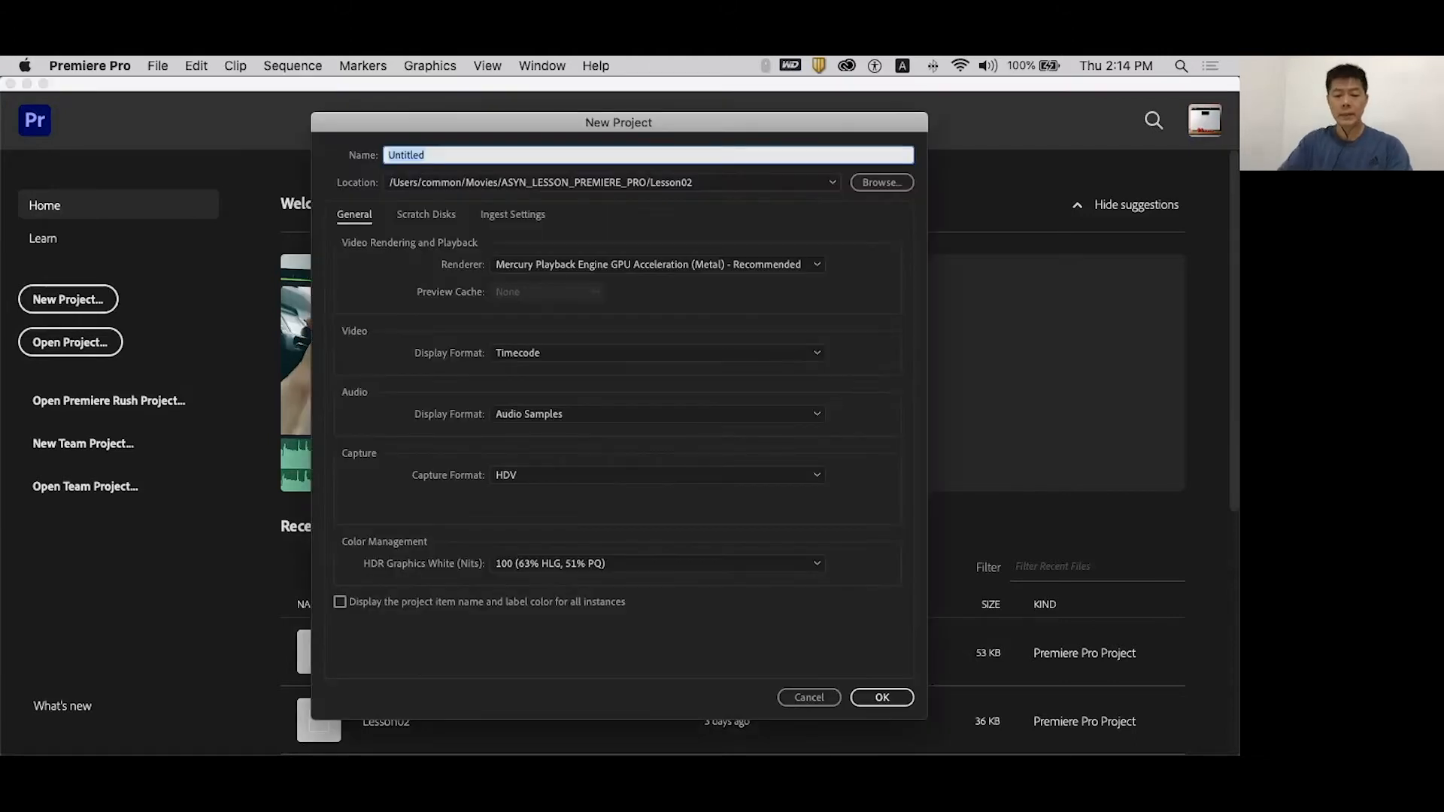
- Create a project named Lesson03 in the chosen save location
{"action": "type", "text": "Lesson03"}
{"action": "left_click", "coordinate": [882, 183]}
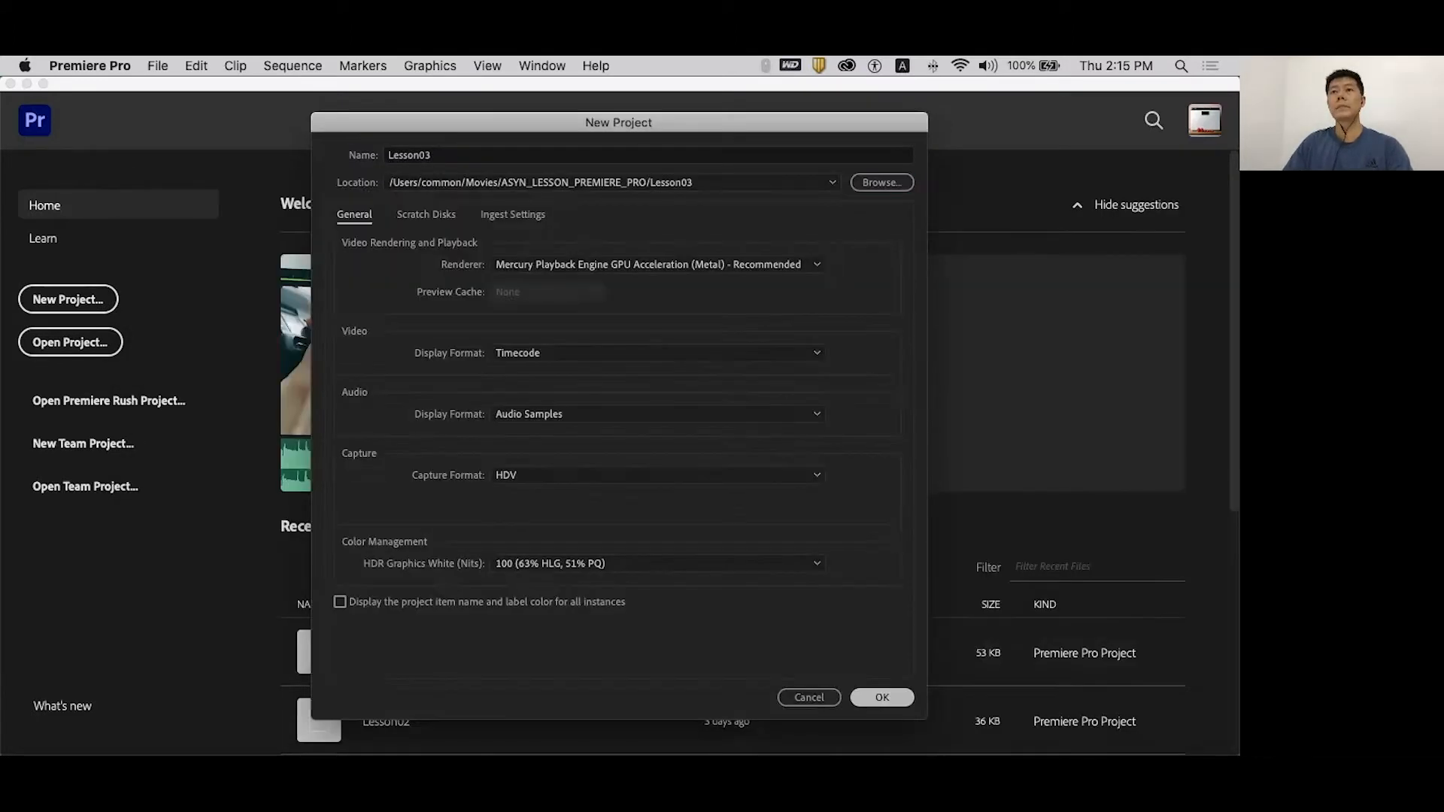
{"action": "key", "text": "Return"}
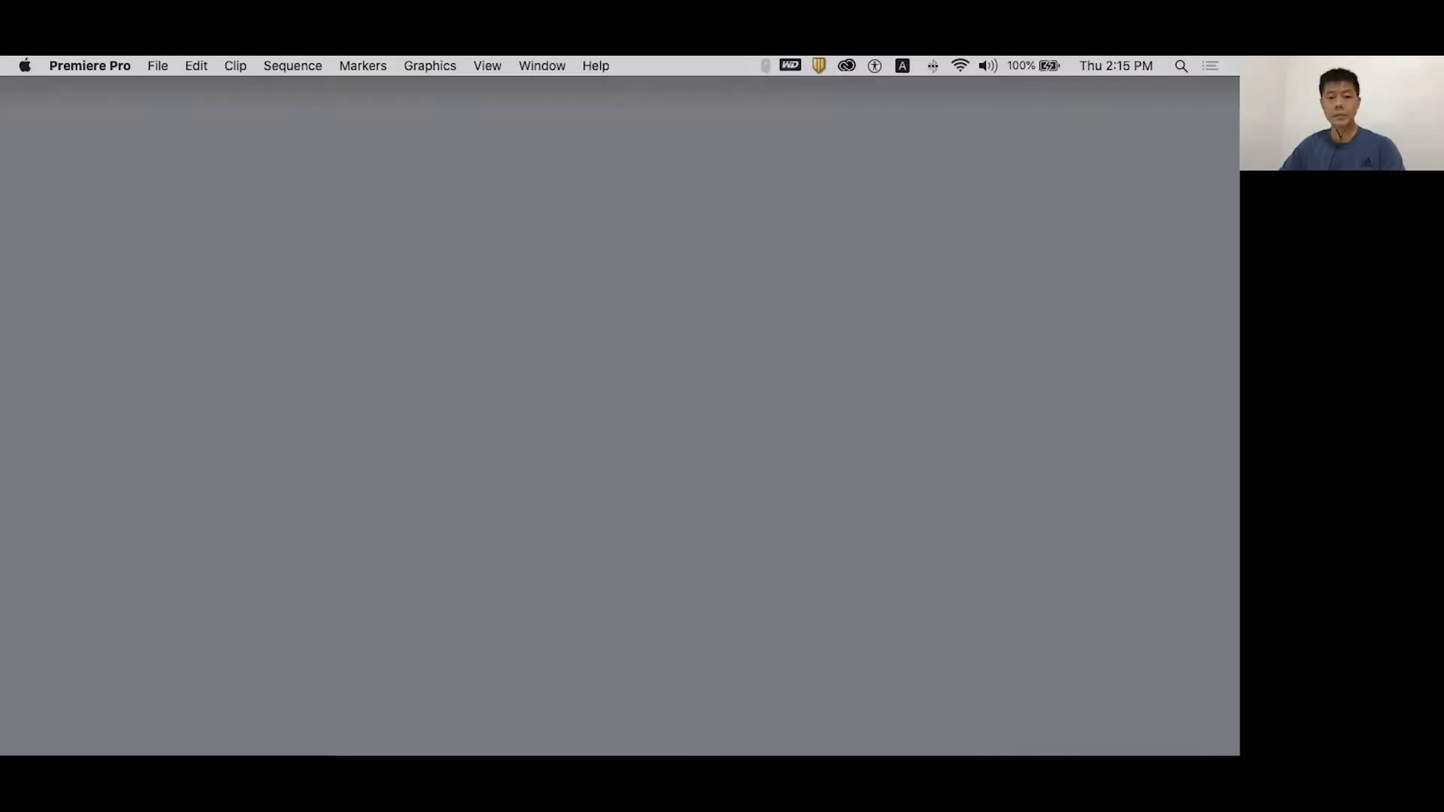
- Import the AUDIO, CAM_A, CAM_B and SAMPLE VIDEO folders into the project
{"action": "key", "text": "super+i"}
{"action": "left_click", "coordinate": [248, 155]}
{"action": "left_click", "coordinate": [250, 172], "text": "super"}
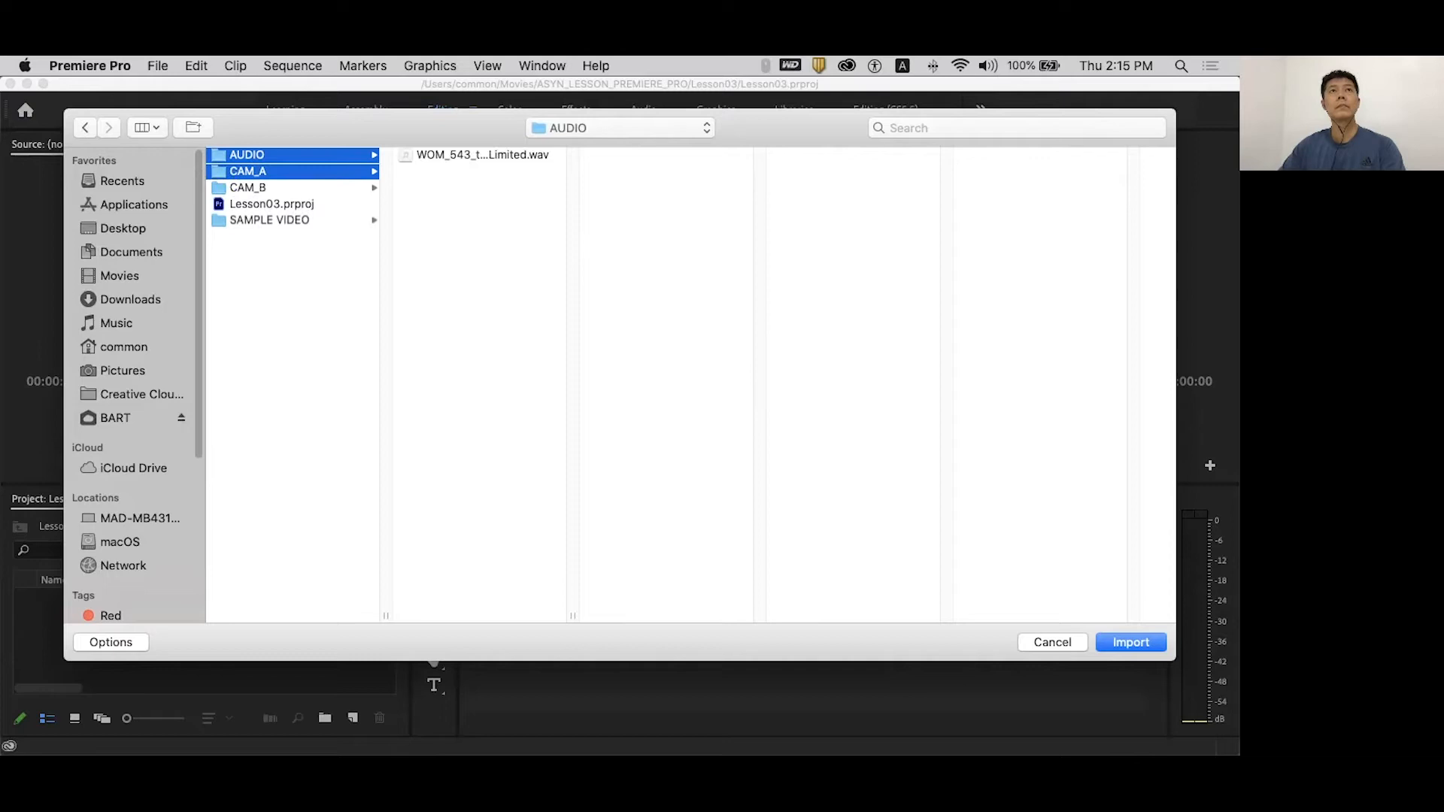
{"action": "left_click", "coordinate": [250, 187], "text": "super"}
{"action": "left_click", "coordinate": [263, 220], "text": "super"}
{"action": "key", "text": "Return"}
- Add a new sequence using the DDVC_CA3 720p 24fps preset
{"action": "left_click", "coordinate": [158, 66]}
{"action": "mouse_move", "coordinate": [193, 87]}
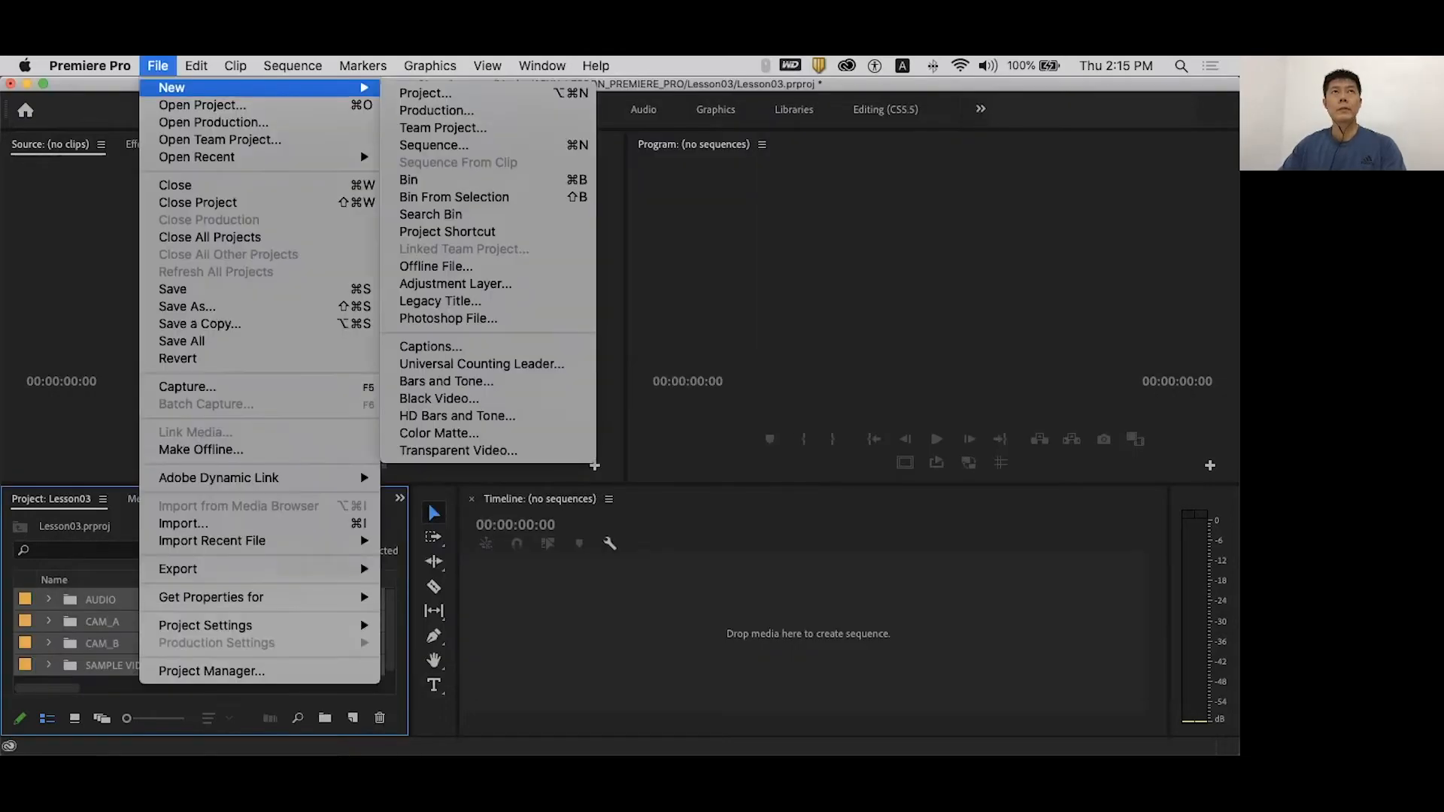
{"action": "left_click", "coordinate": [433, 143]}
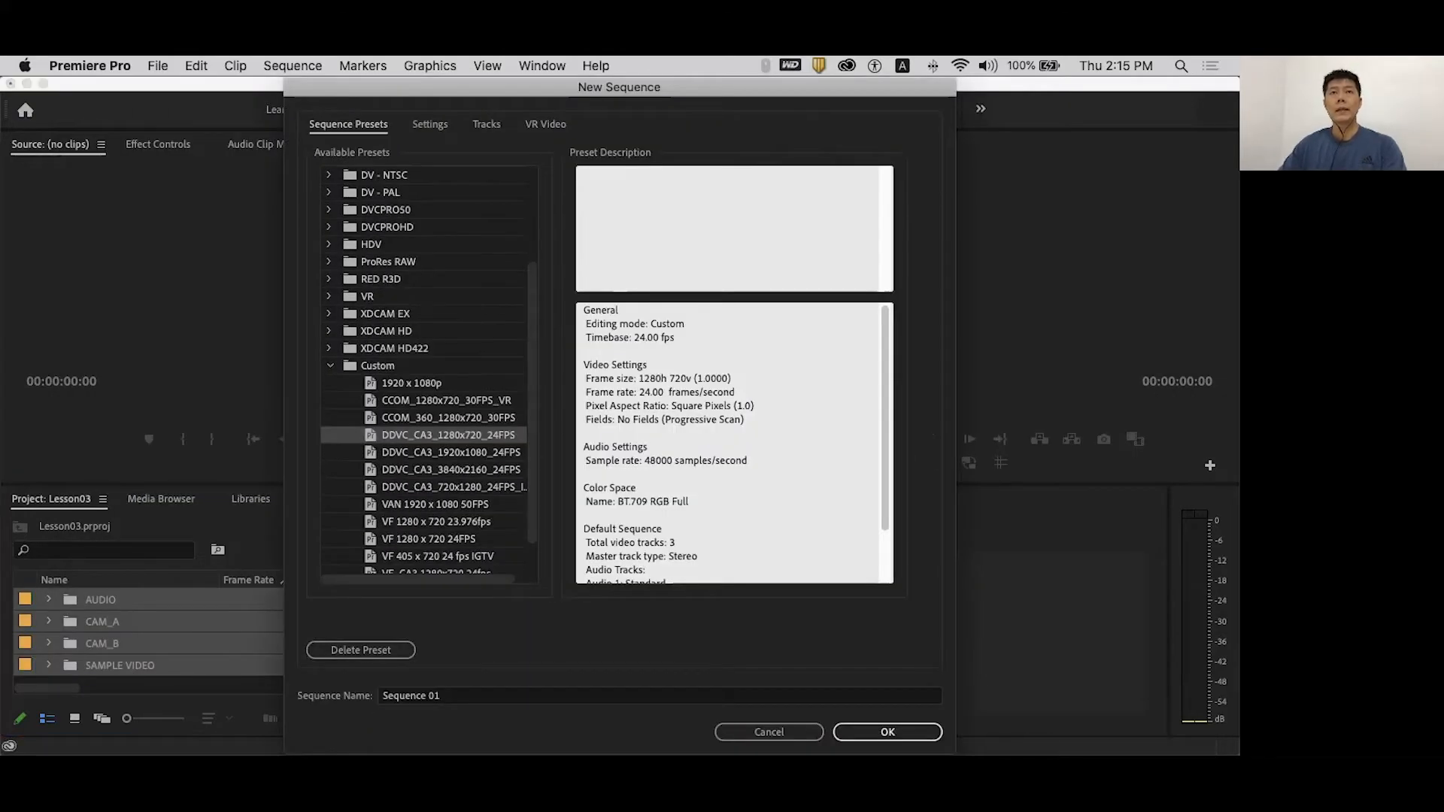
{"action": "key", "text": "Return"}
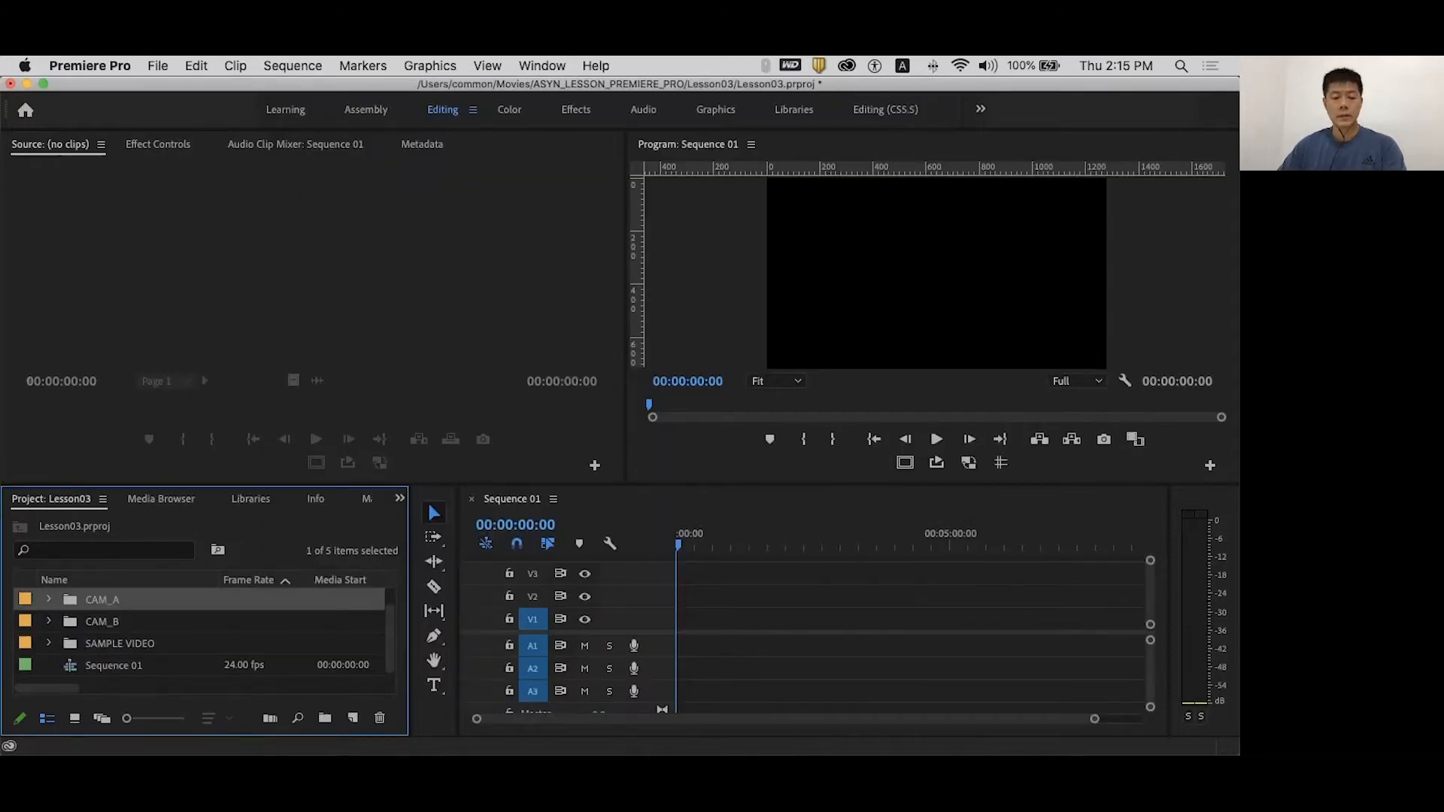
- Maximize the Project panel, expand all bins and compare the A0007–B0009 clips' sizes and frame rates, then select LESSON03_EDIT.mp4
{"action": "key", "text": "grave"}
{"action": "left_click", "coordinate": [48, 246], "text": "alt"}
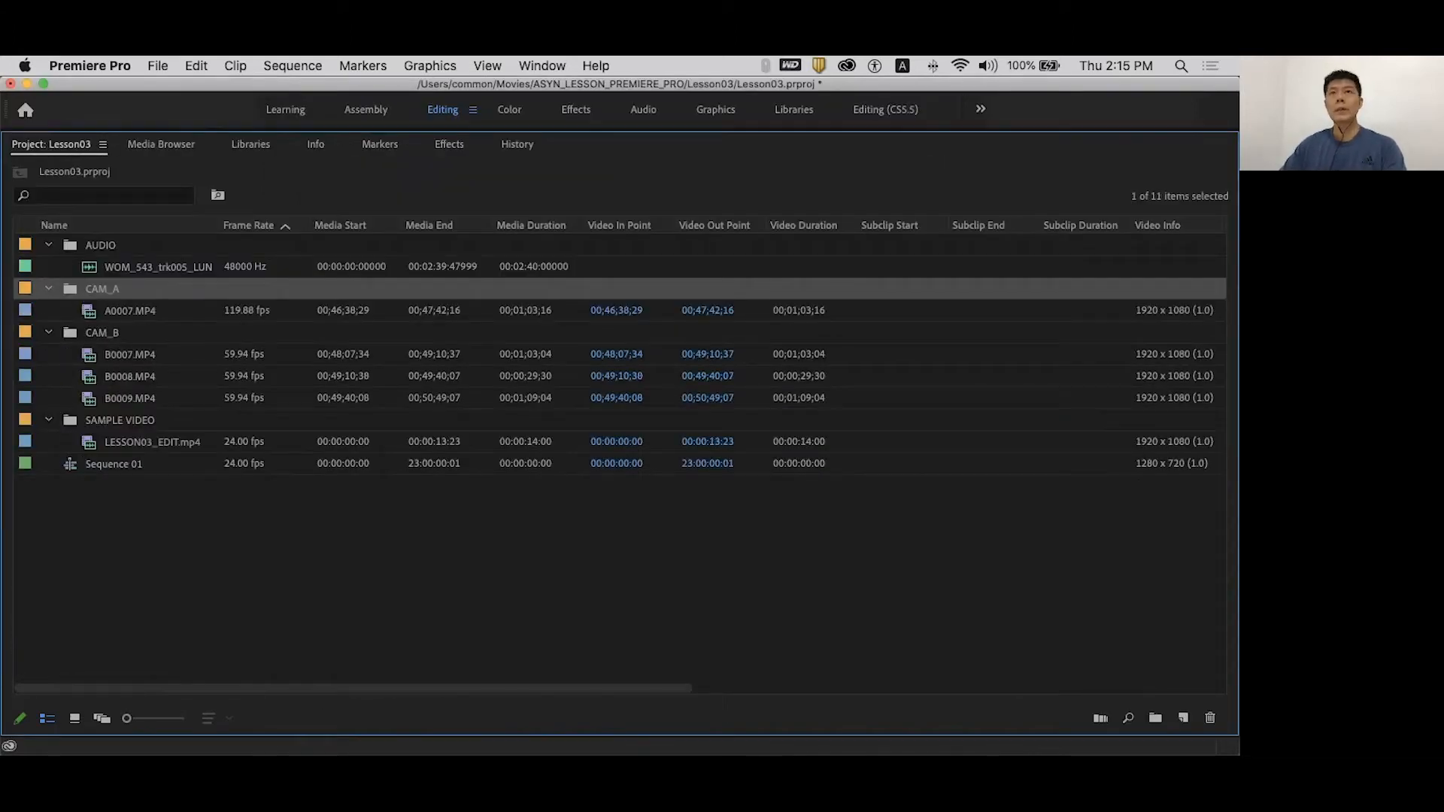
{"action": "left_click", "coordinate": [130, 311]}
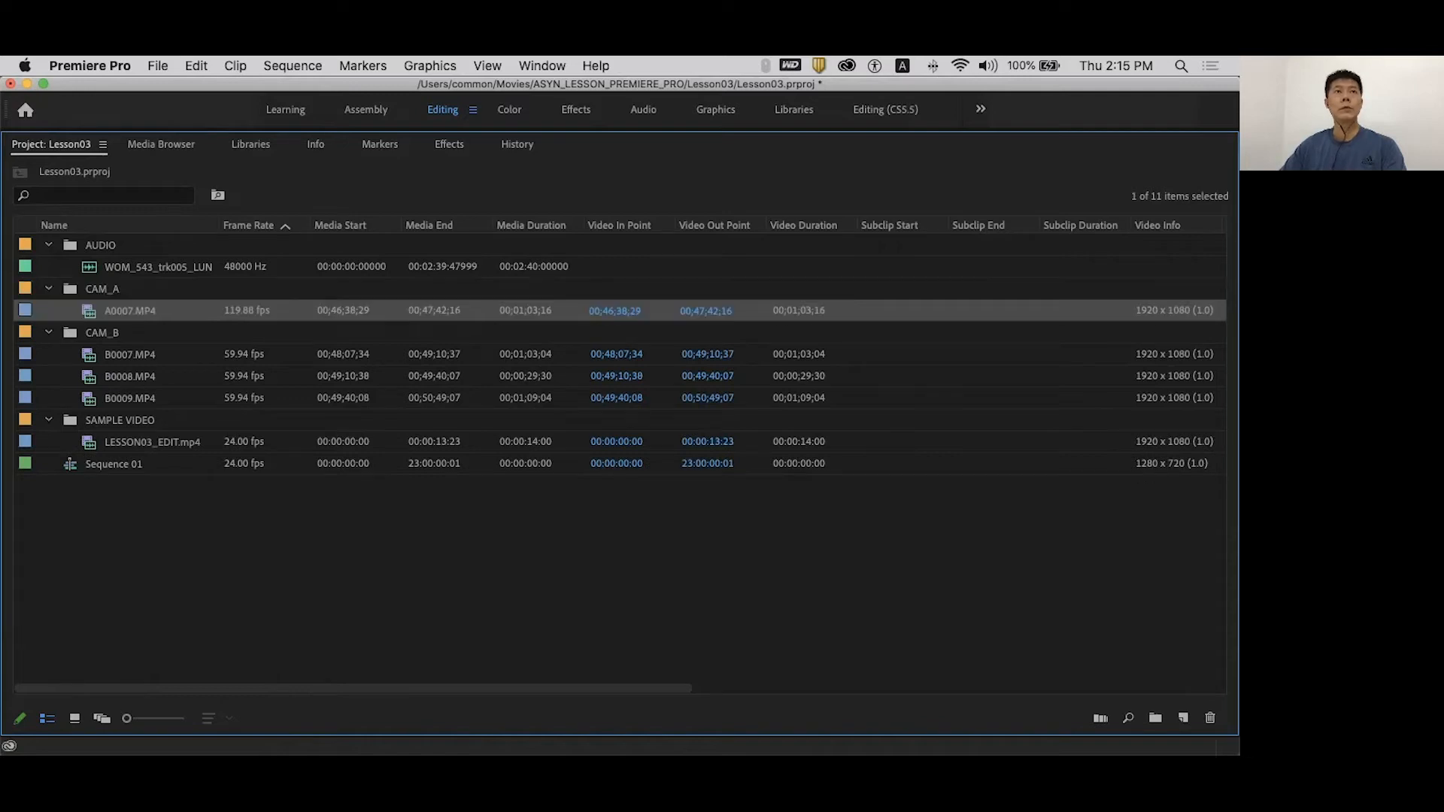
{"action": "left_click", "coordinate": [1046, 354]}
{"action": "left_click", "coordinate": [1045, 311]}
{"action": "left_click", "coordinate": [1045, 398], "text": "shift"}
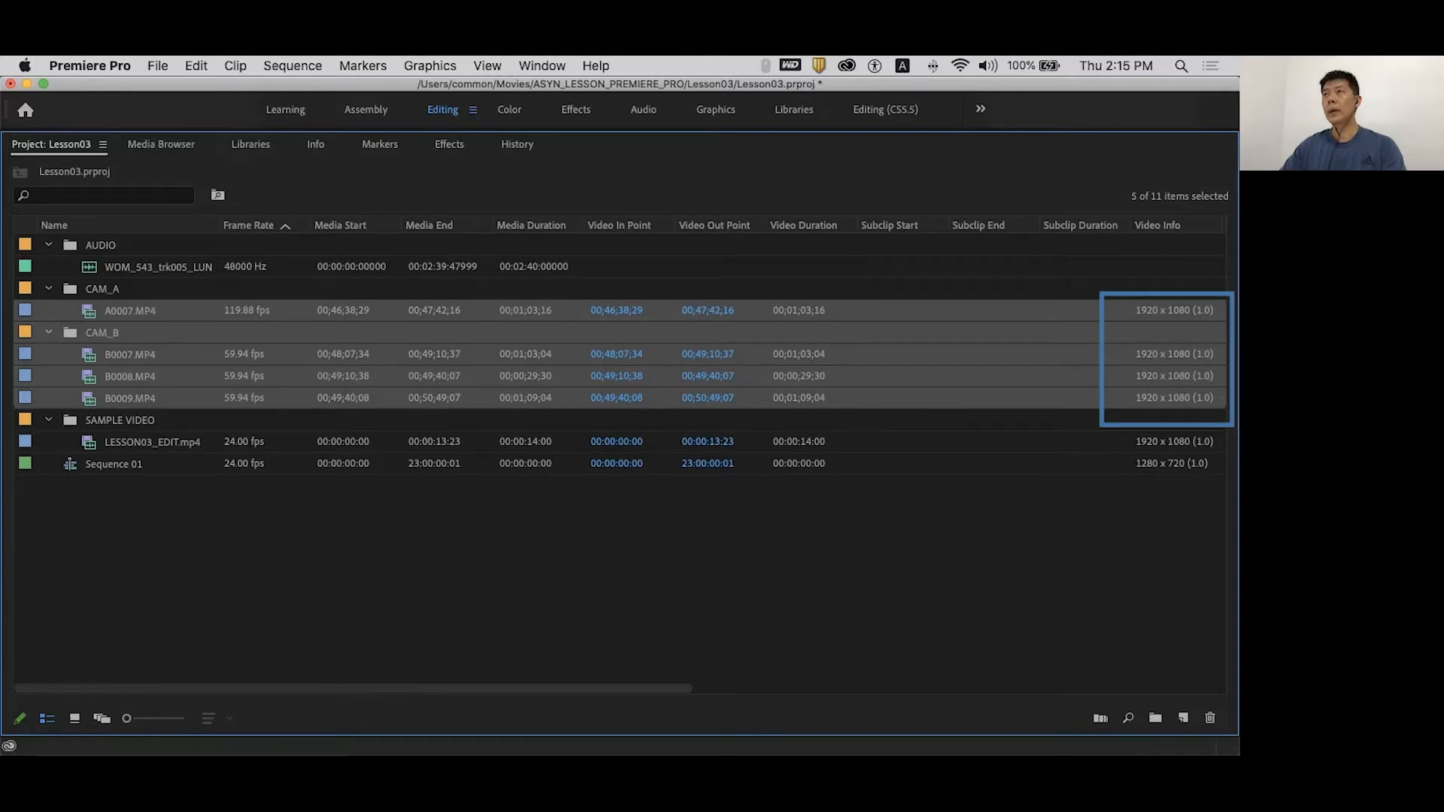
{"action": "left_click", "coordinate": [1045, 526]}
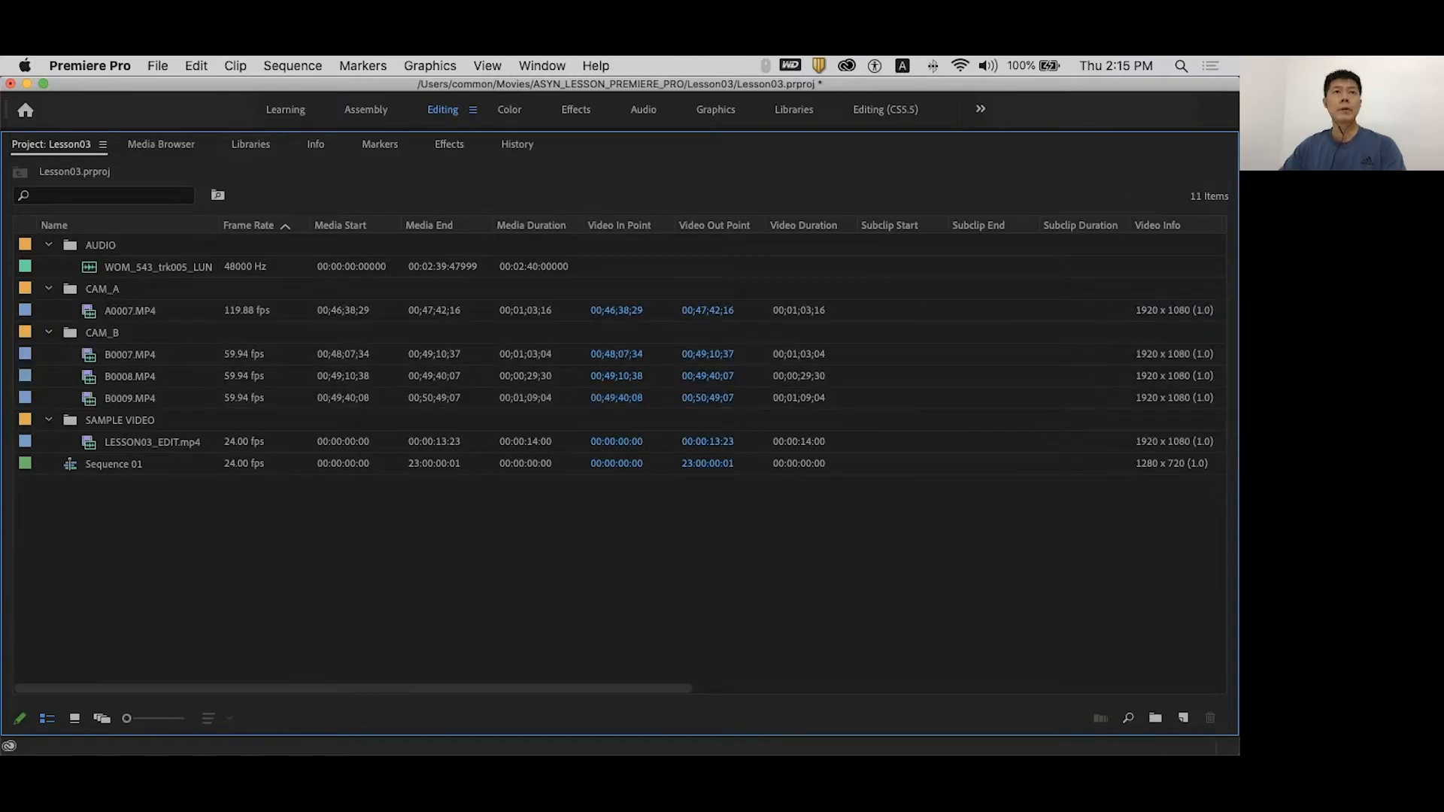
{"action": "left_click", "coordinate": [1113, 442]}
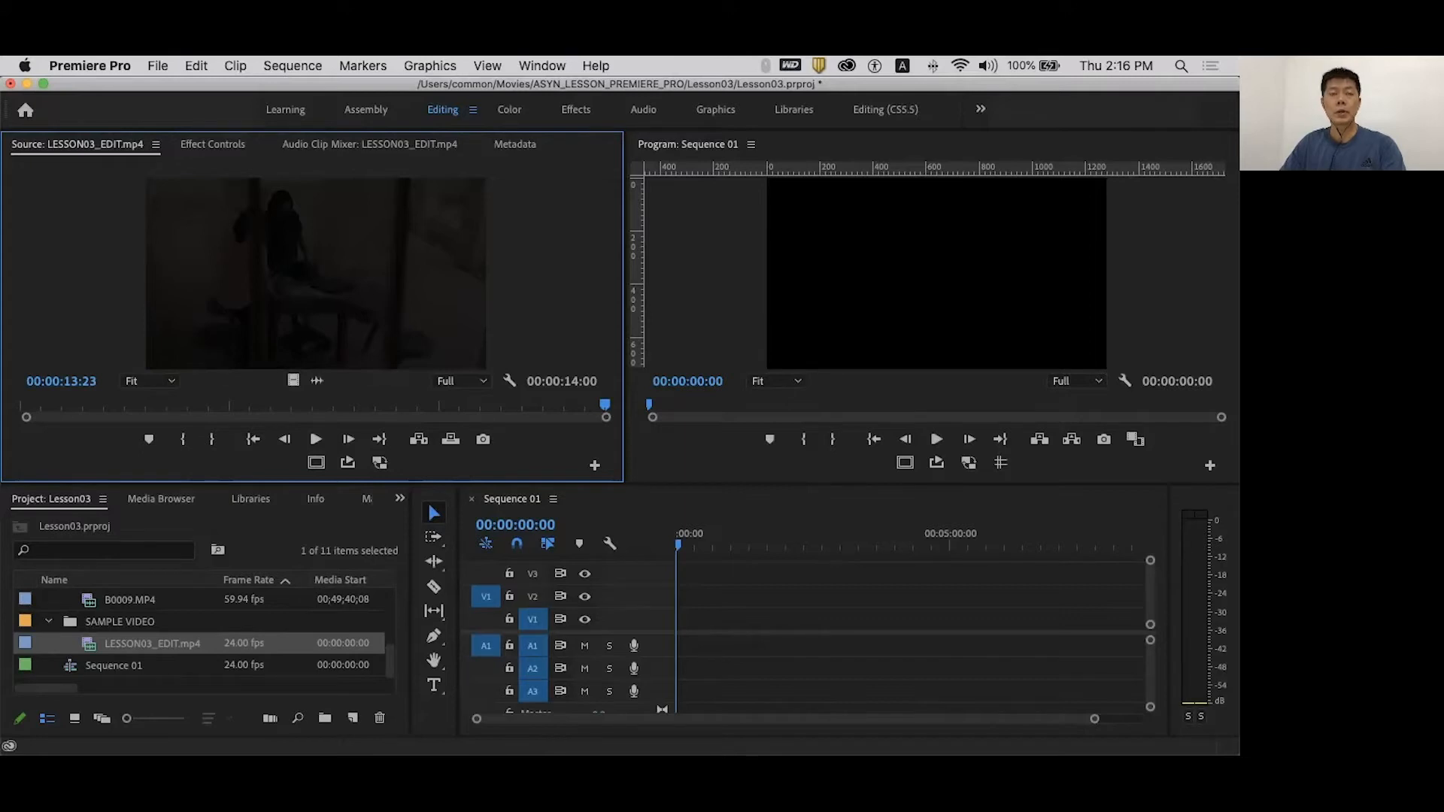
- Place the music track from the bin onto audio track A2
{"action": "left_click_drag", "start_coordinate": [390, 660], "coordinate": [389, 607]}
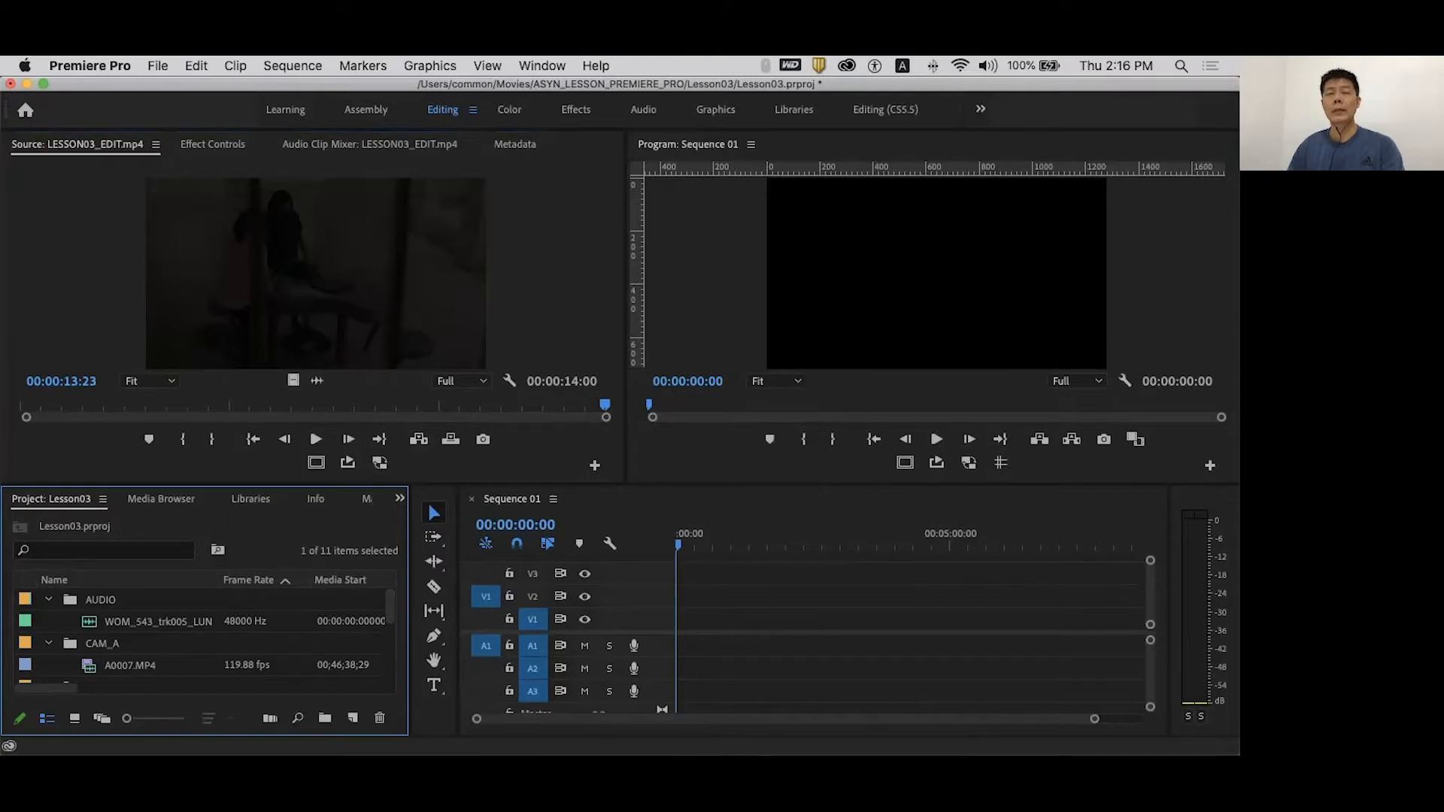
{"action": "left_click", "coordinate": [143, 622]}
{"action": "left_click_drag", "start_coordinate": [143, 622], "coordinate": [683, 669]}
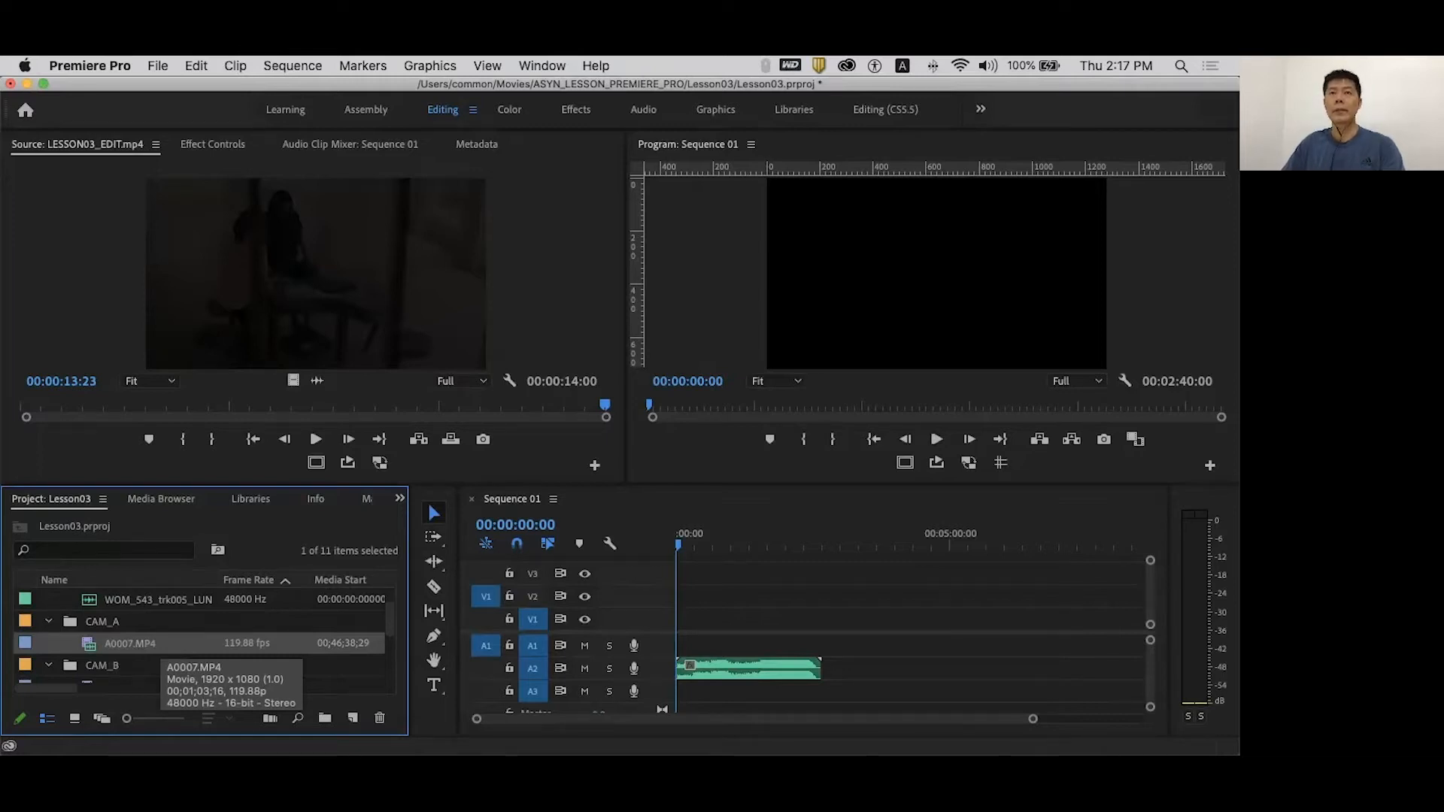
- Load A0007.MP4 in the Source Monitor and mark a 00;00;10;25-long In/Out range
{"action": "double_click", "coordinate": [113, 644]}
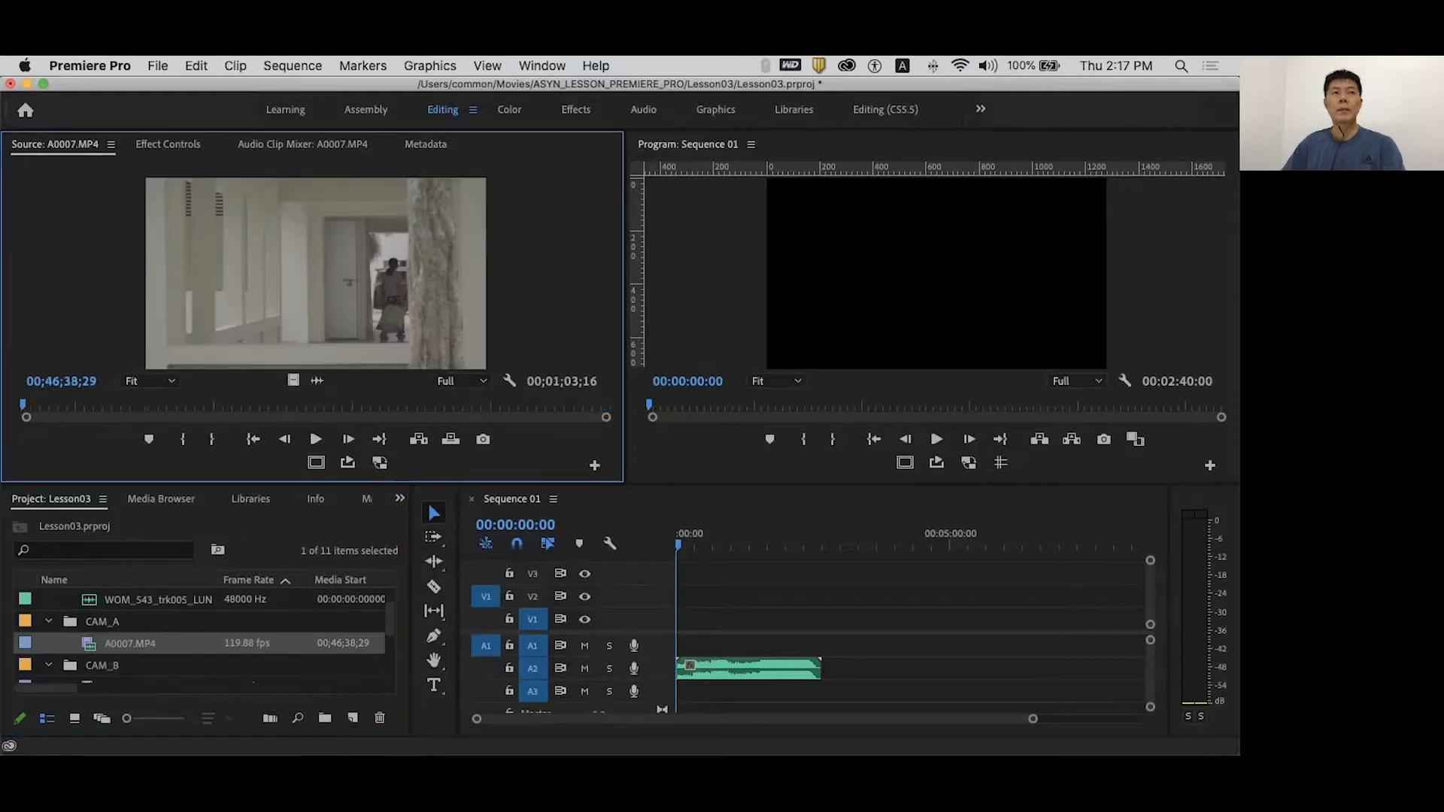
{"action": "key", "text": "space"}
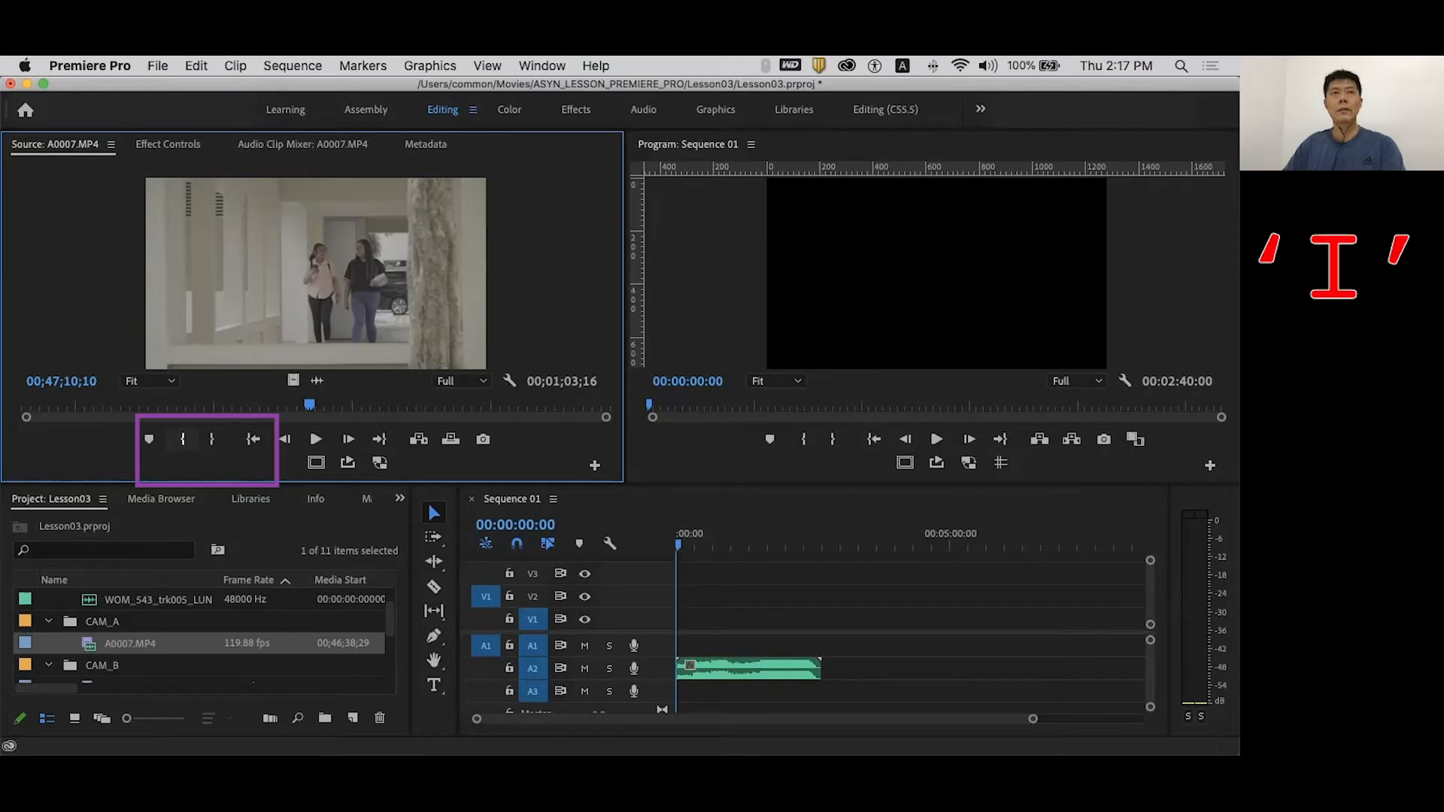
{"action": "key", "text": "i"}
{"action": "left_click_drag", "start_coordinate": [309, 405], "coordinate": [409, 405]}
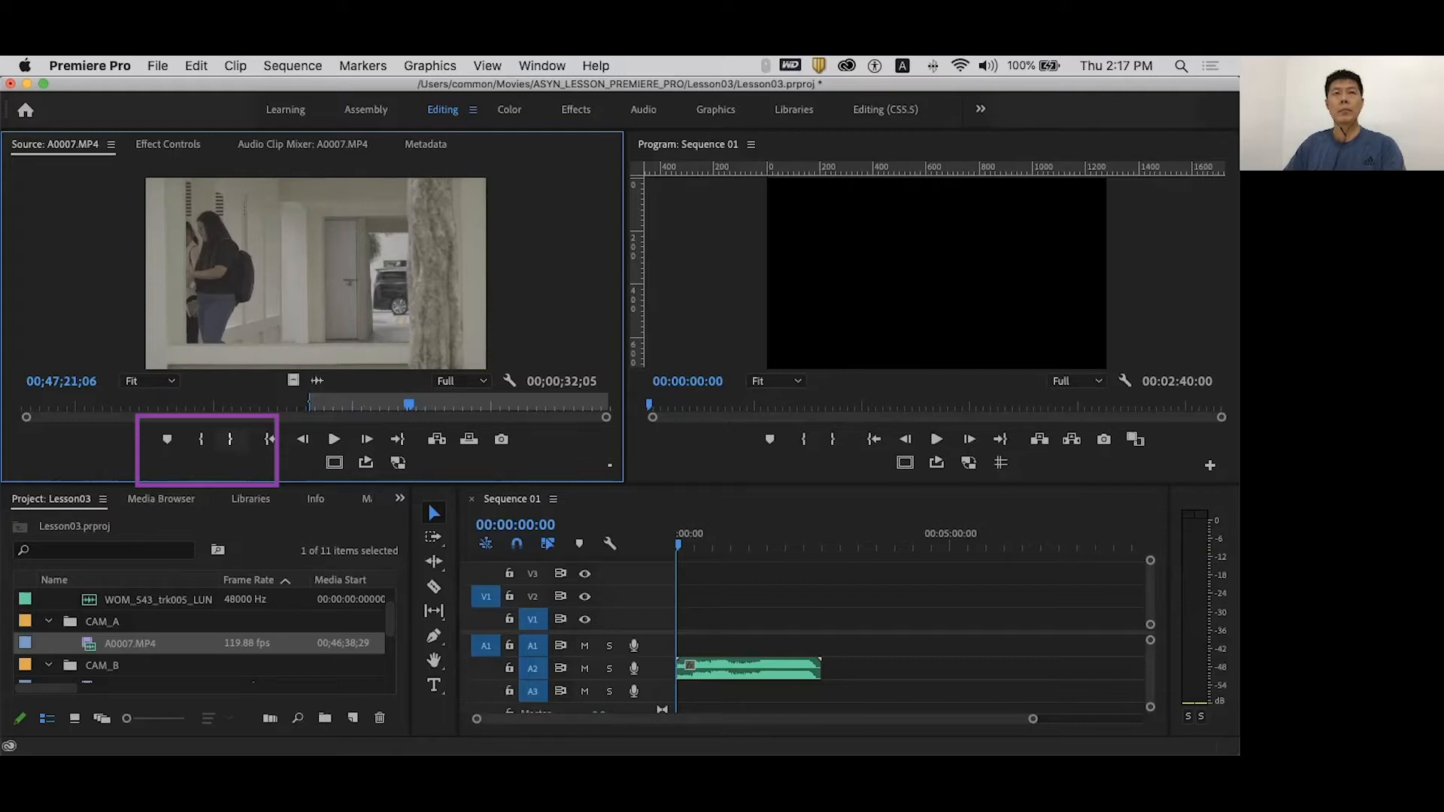
{"action": "key", "text": "o"}
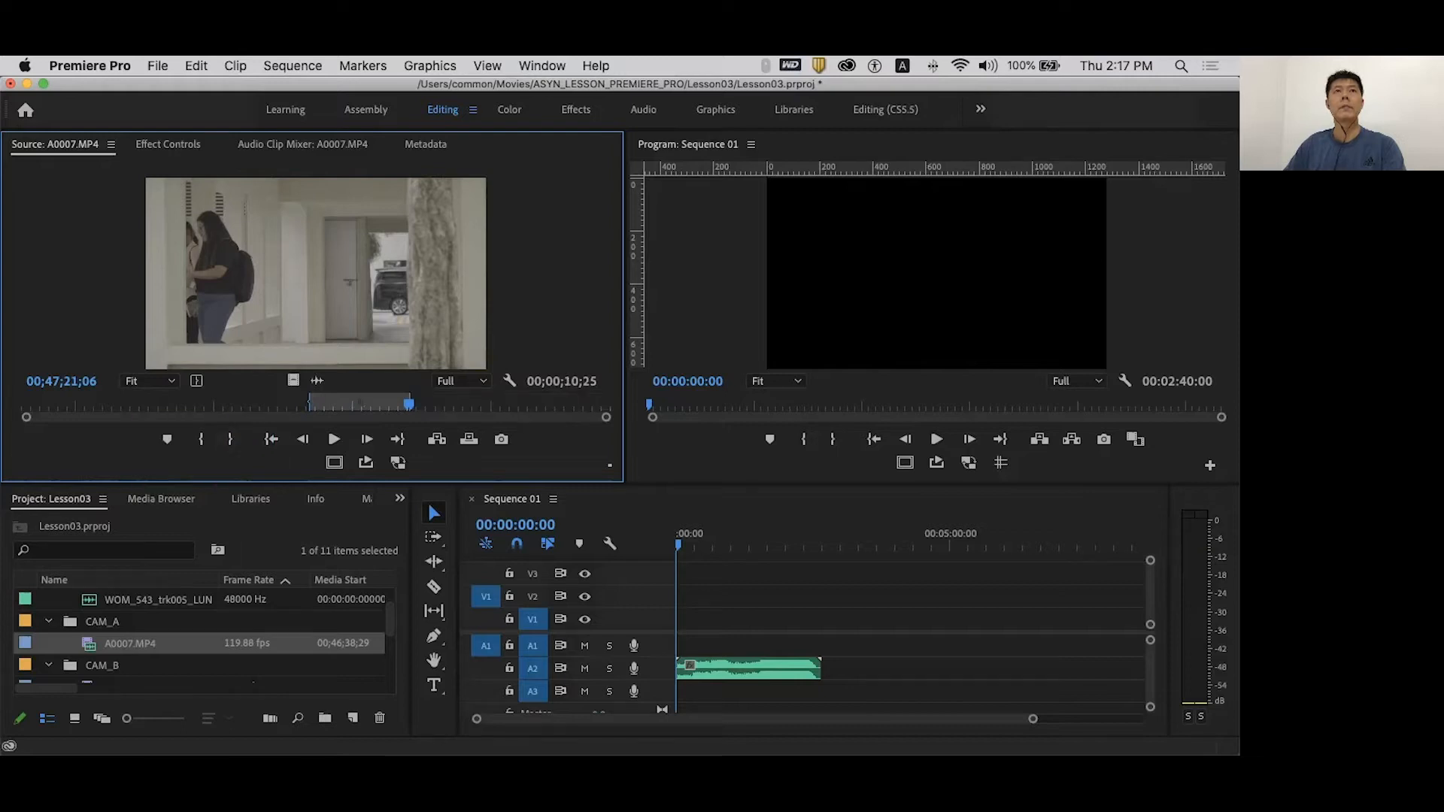
- Insert the marked A0007 range into Sequence 01, then mark and add a B0007 range
{"action": "key", "text": "."}
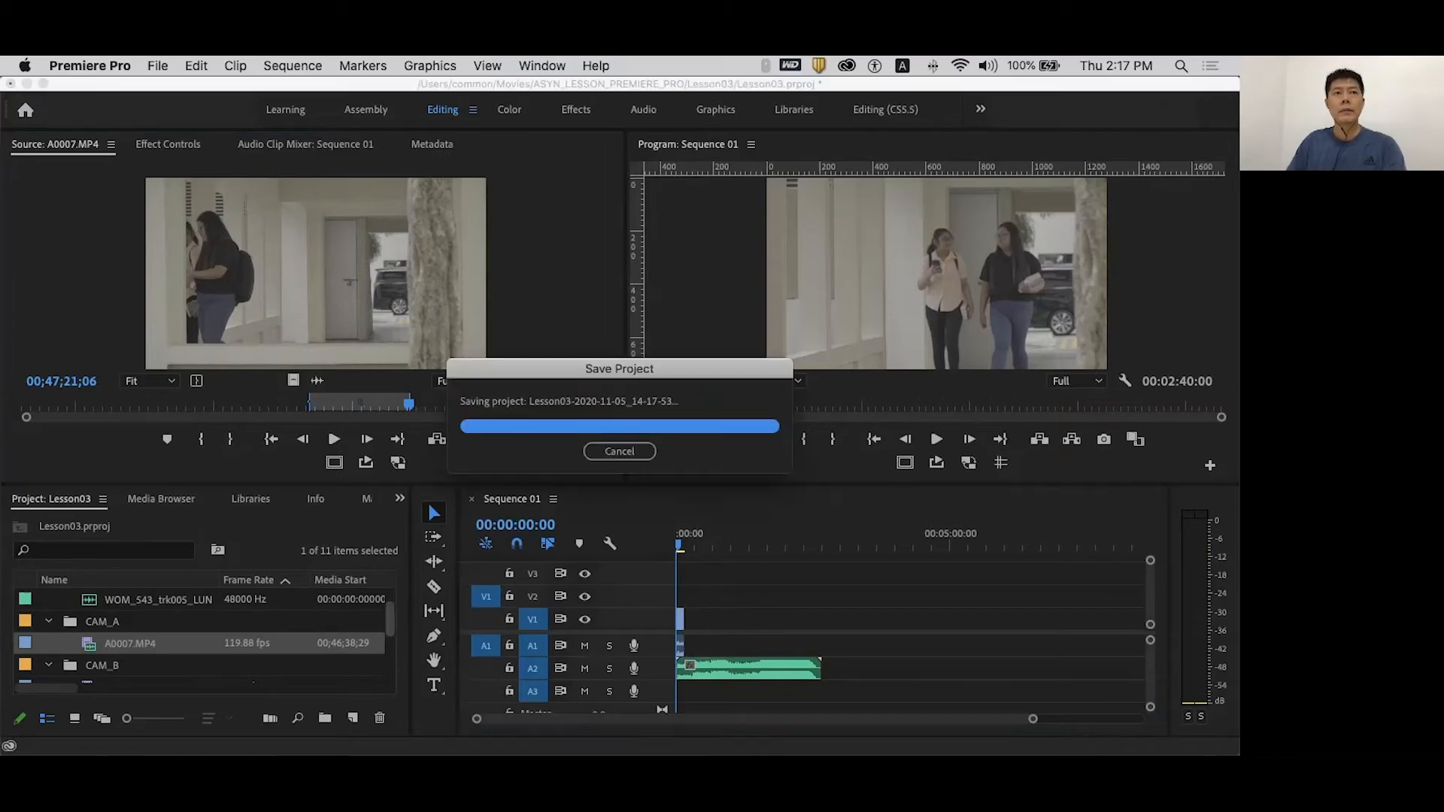
{"action": "scroll", "coordinate": [201, 639], "scroll_direction": "down", "scroll_amount": 2}
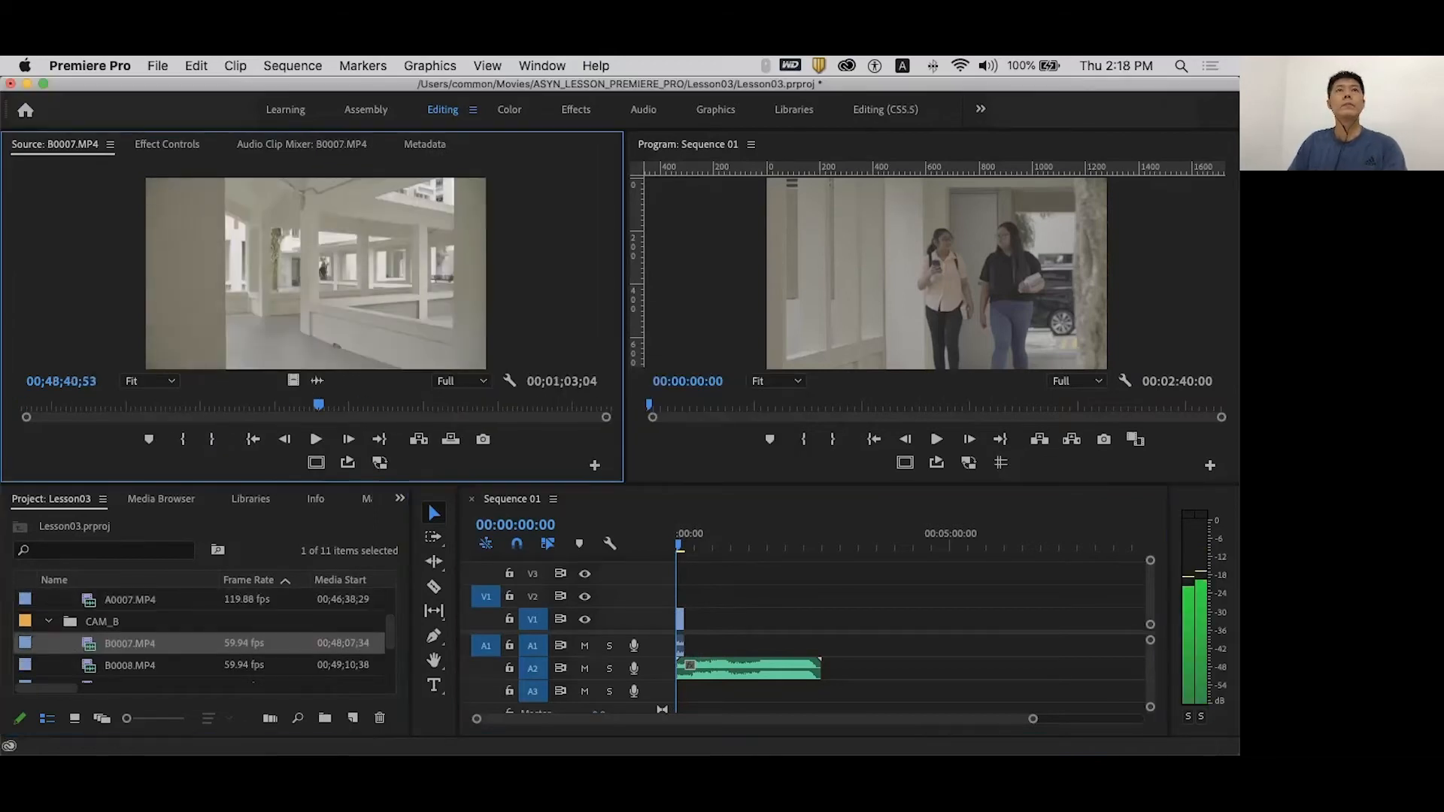
{"action": "key", "text": "space"}
{"action": "key", "text": "i"}
{"action": "left_click_drag", "start_coordinate": [331, 404], "coordinate": [561, 405]}
{"action": "key", "text": "o"}
- Mark an In/Out range in B0008.MP4 and add it to the end of the sequence
{"action": "left_click_drag", "start_coordinate": [316, 273], "coordinate": [686, 619]}
{"action": "double_click", "coordinate": [130, 666]}
{"action": "left_click_drag", "start_coordinate": [27, 404], "coordinate": [333, 405]}
{"action": "key", "text": "i"}
{"action": "key", "text": "o"}
{"action": "left_click_drag", "start_coordinate": [316, 274], "coordinate": [712, 619]}
- Mark an In/Out range in B0009.MP4 and append it to the sequence
{"action": "scroll", "coordinate": [202, 640], "scroll_direction": "down", "scroll_amount": 3}
{"action": "double_click", "coordinate": [130, 666]}
{"action": "left_click_drag", "start_coordinate": [26, 405], "coordinate": [95, 405]}
{"action": "key", "text": "i"}
{"action": "left_click_drag", "start_coordinate": [95, 405], "coordinate": [301, 405]}
{"action": "key", "text": "o"}
{"action": "left_click_drag", "start_coordinate": [316, 273], "coordinate": [728, 619]}
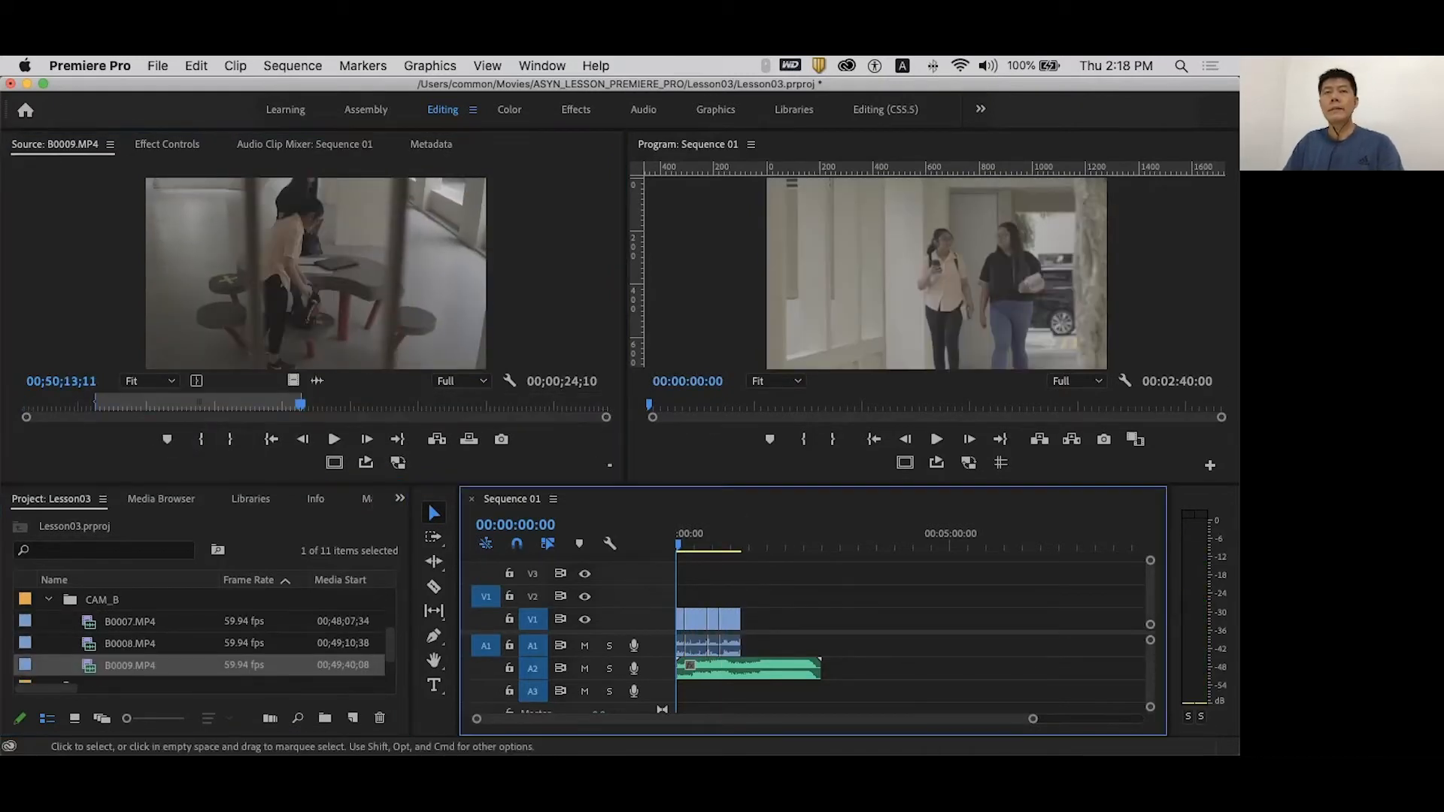
- Trim the music's end to finish with the clips near 00:02:02:00, then fit the sequence in view
{"action": "left_click", "coordinate": [787, 534]}
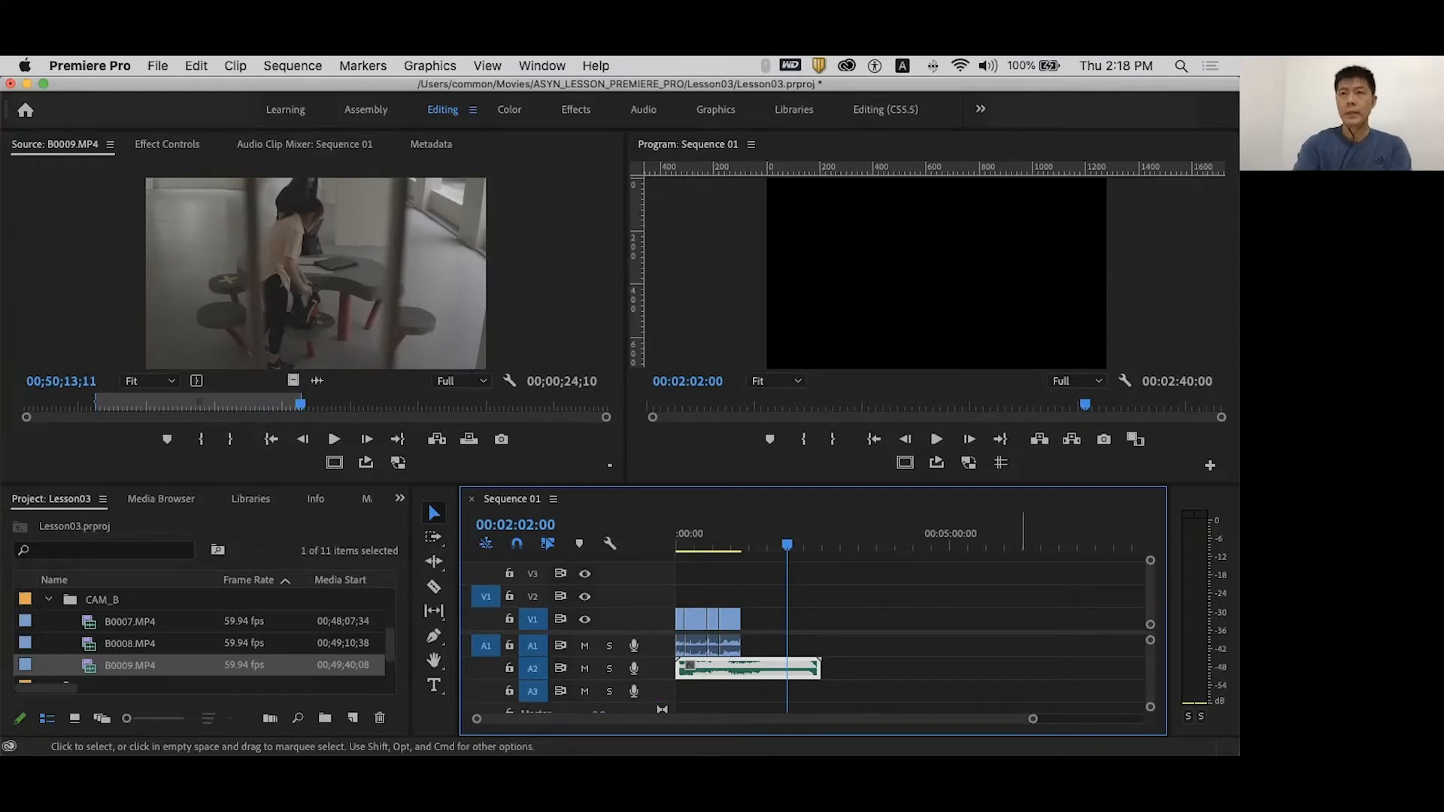
{"action": "key", "text": "equal"}
{"action": "key", "text": "equal"}
{"action": "key", "text": "equal"}
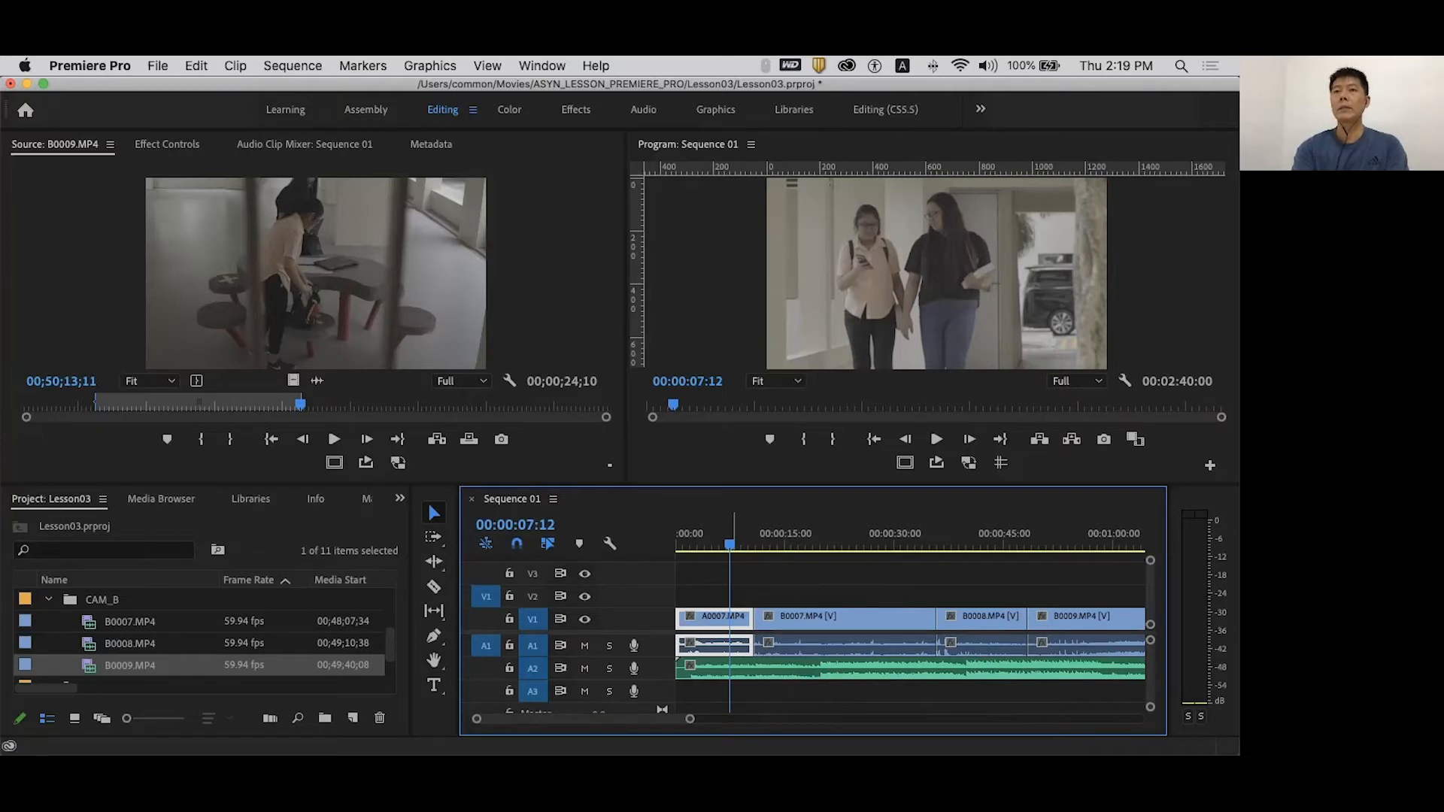
{"action": "key", "text": "minus"}
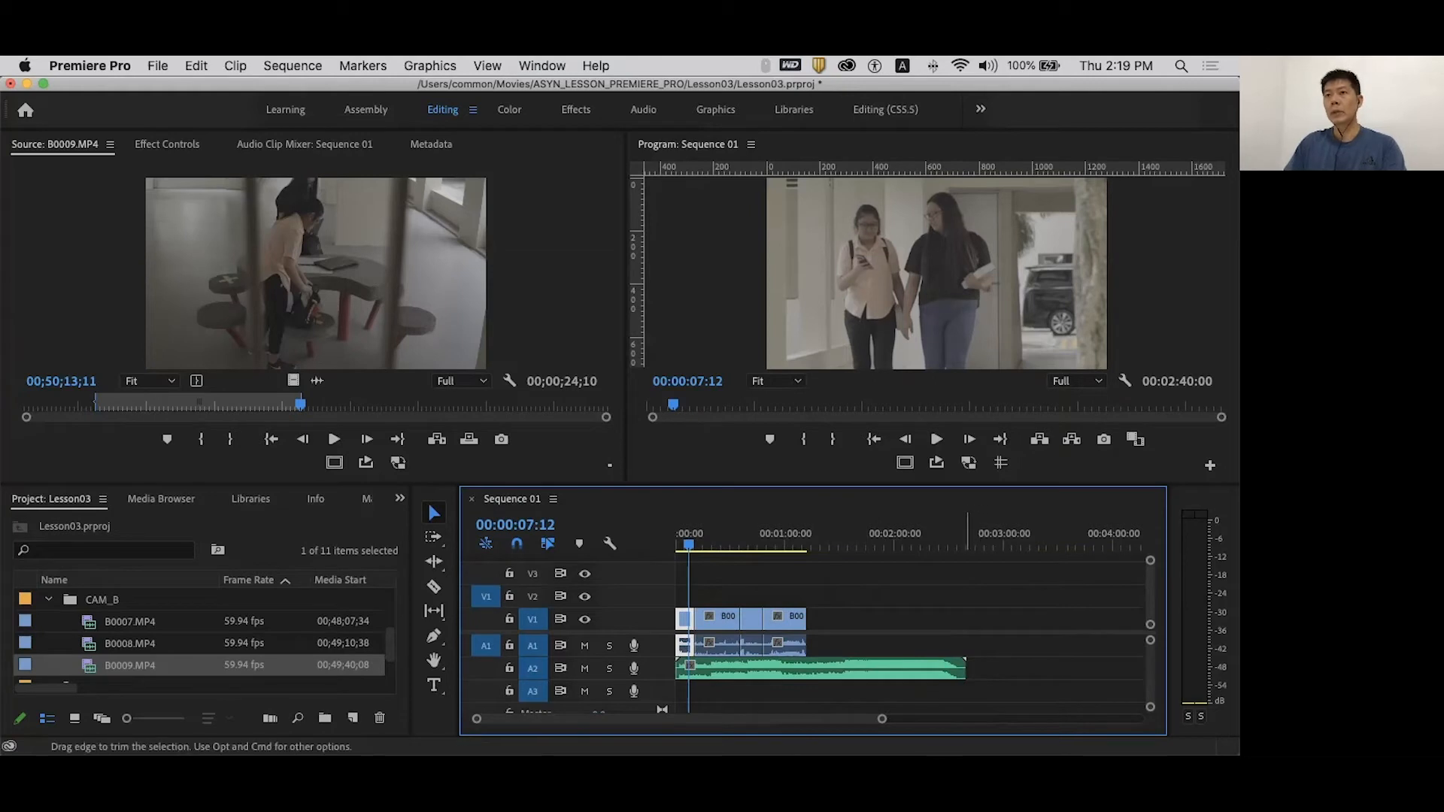
{"action": "left_click_drag", "start_coordinate": [965, 667], "coordinate": [806, 668]}
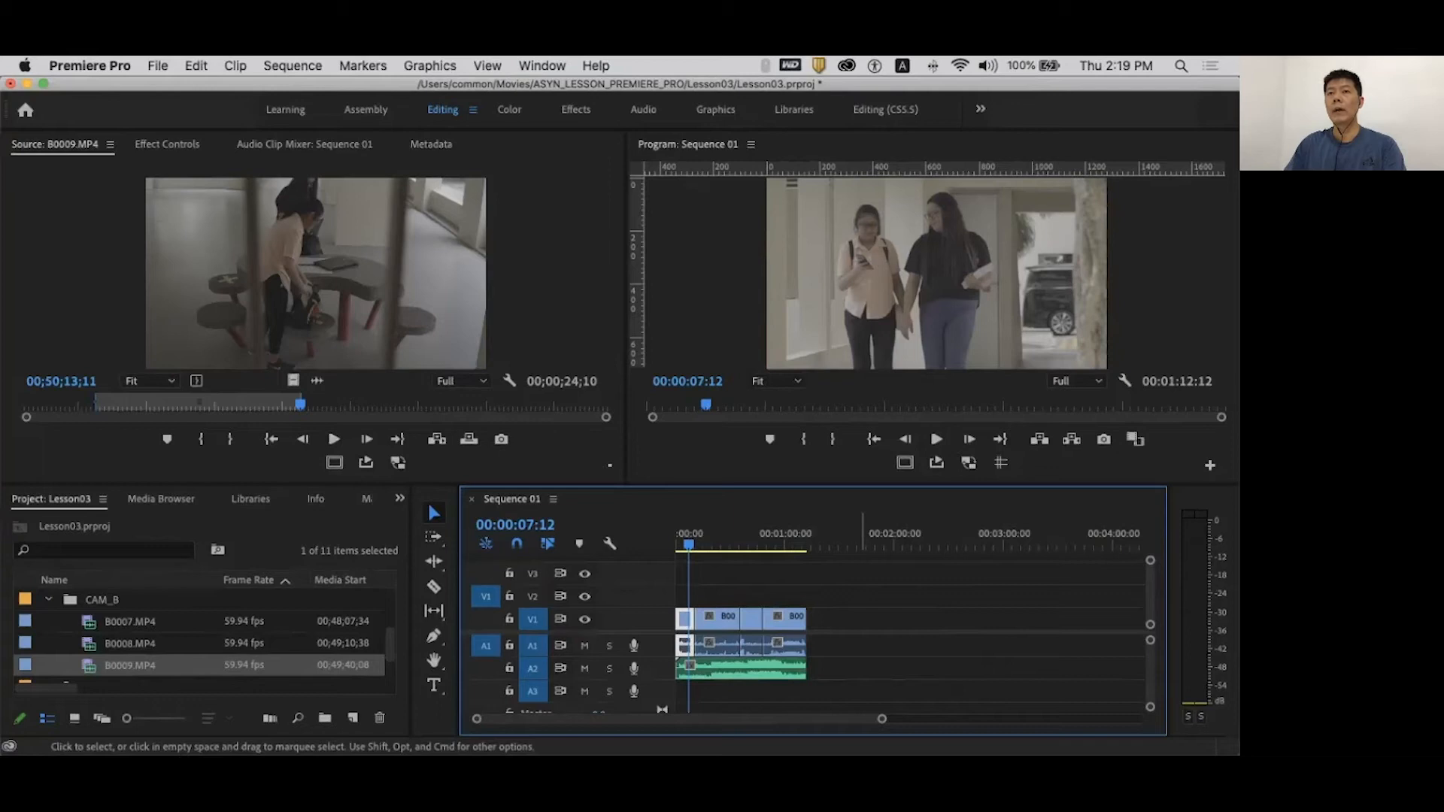
{"action": "left_click_drag", "start_coordinate": [849, 586], "coordinate": [692, 679]}
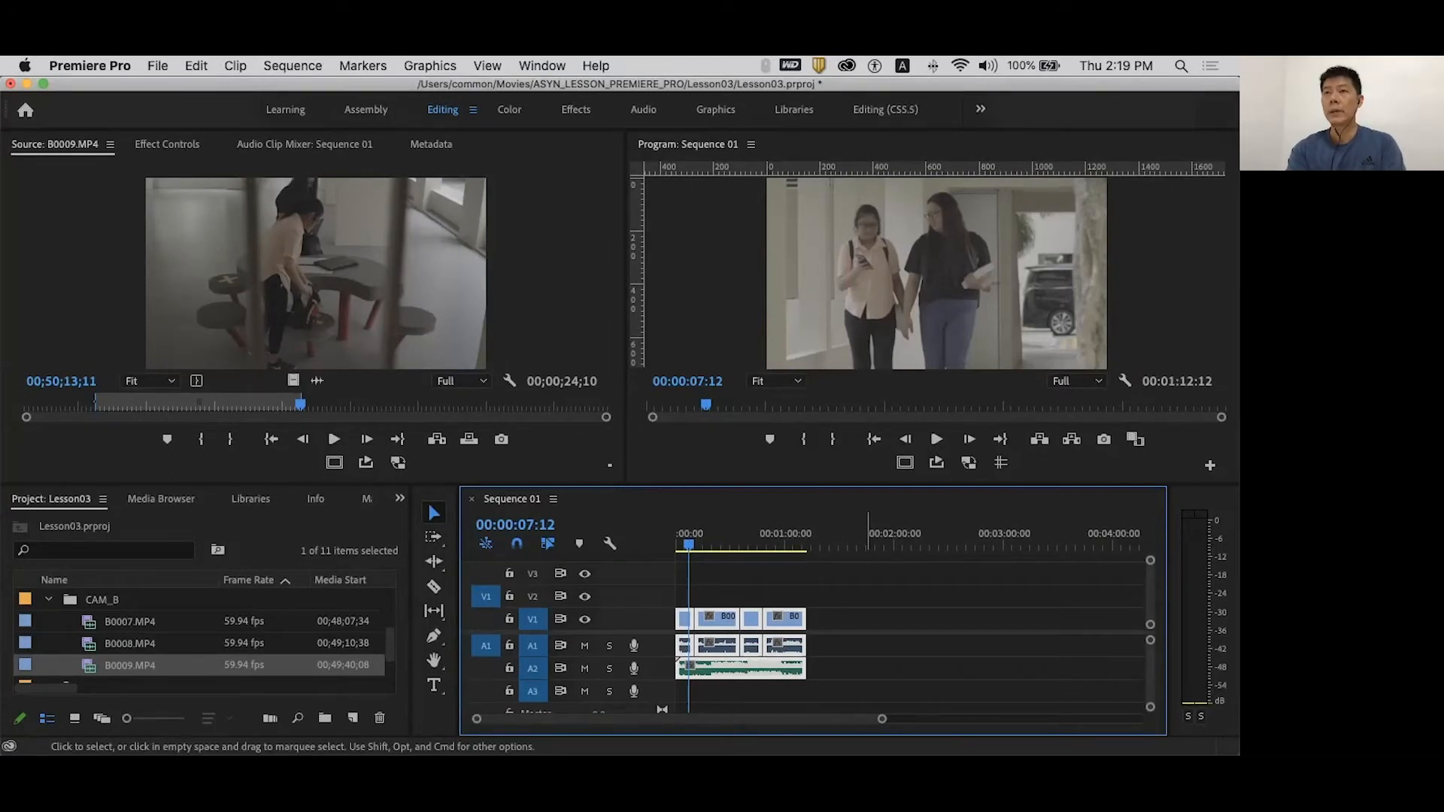
{"action": "key", "text": "backslash"}
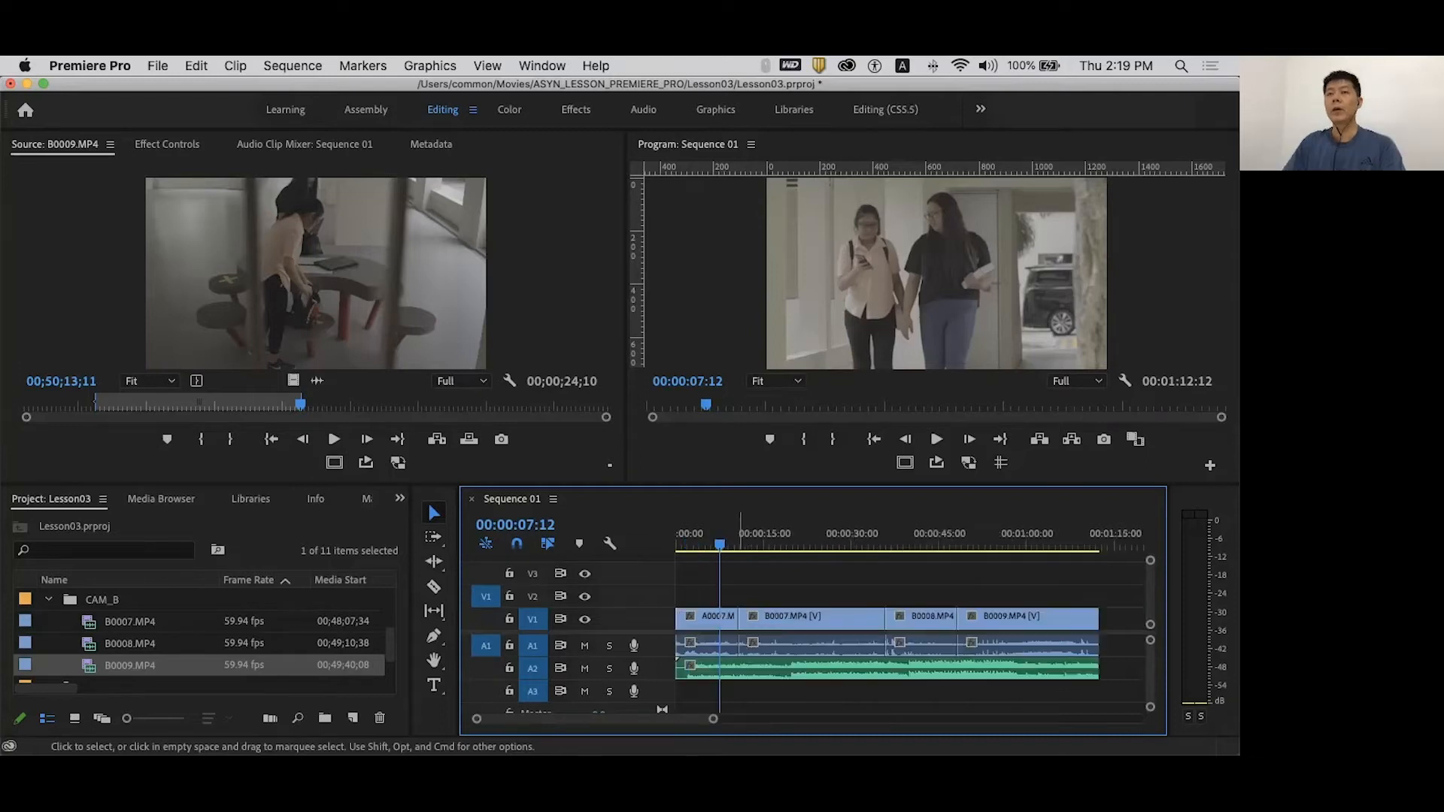
- Scale all V1 and A1 clips to fill the frame, then deselect them
{"action": "left_click_drag", "start_coordinate": [700, 572], "coordinate": [1035, 634]}
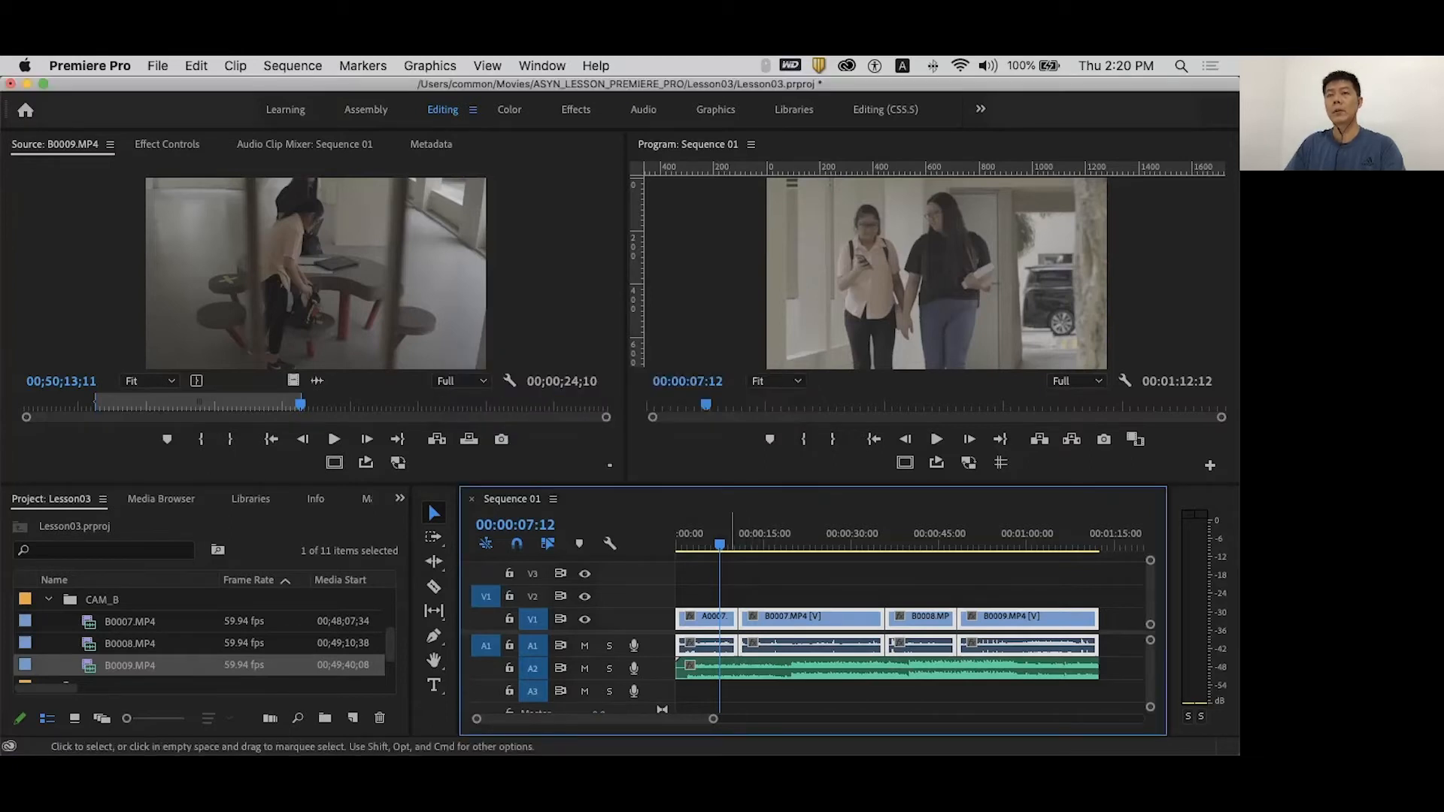
{"action": "right_click", "coordinate": [726, 621]}
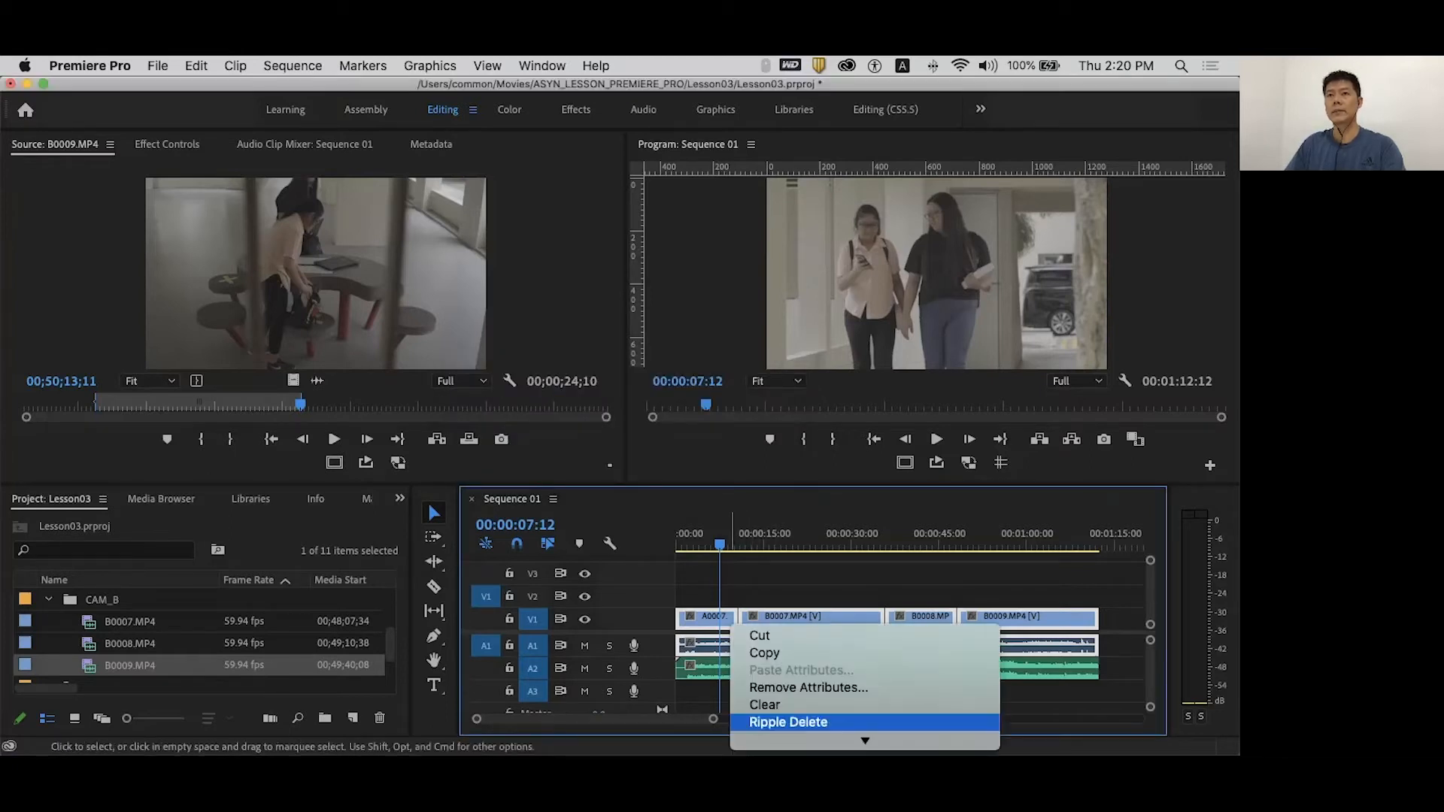
{"action": "mouse_move", "coordinate": [865, 741]}
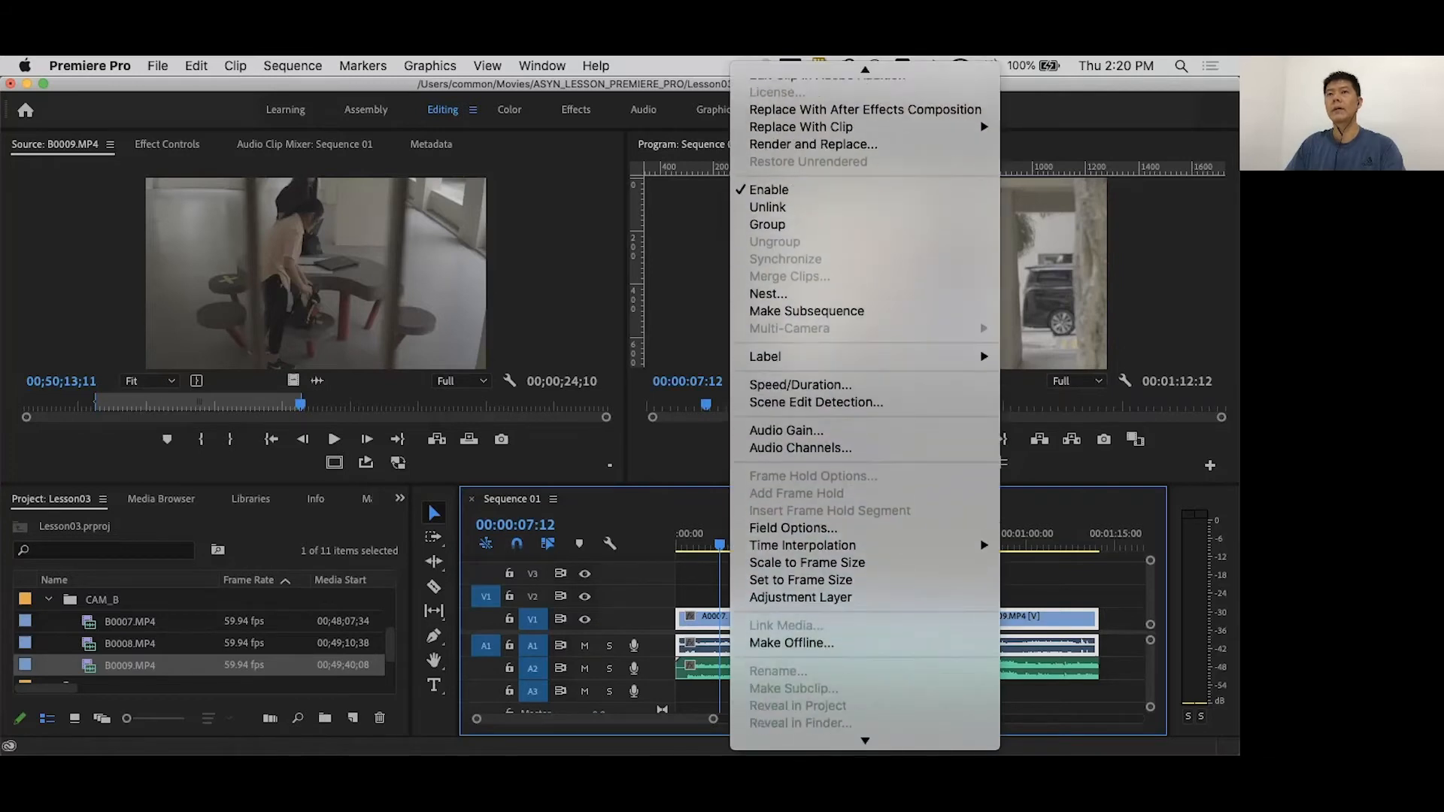
{"action": "left_click", "coordinate": [797, 542]}
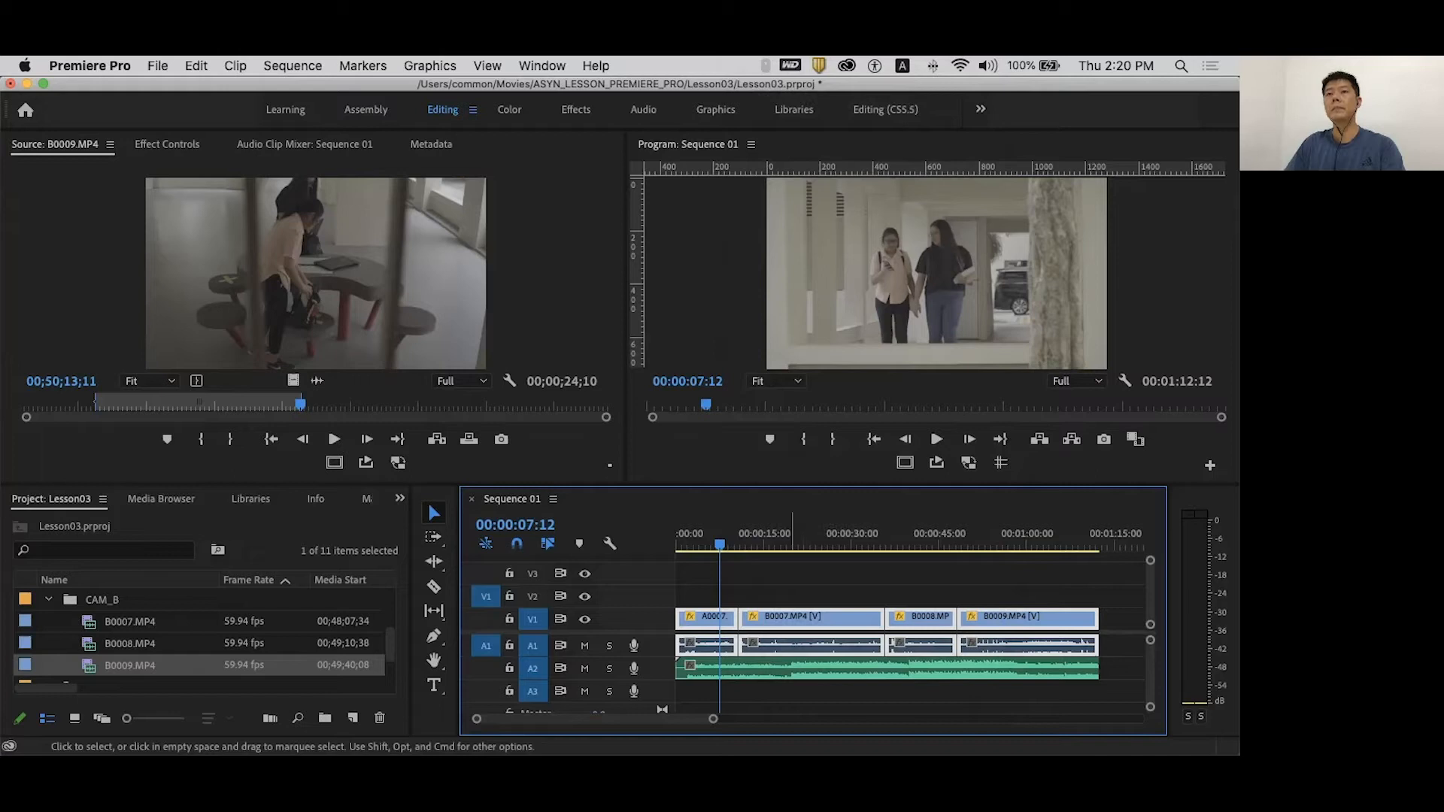
{"action": "left_click", "coordinate": [798, 586]}
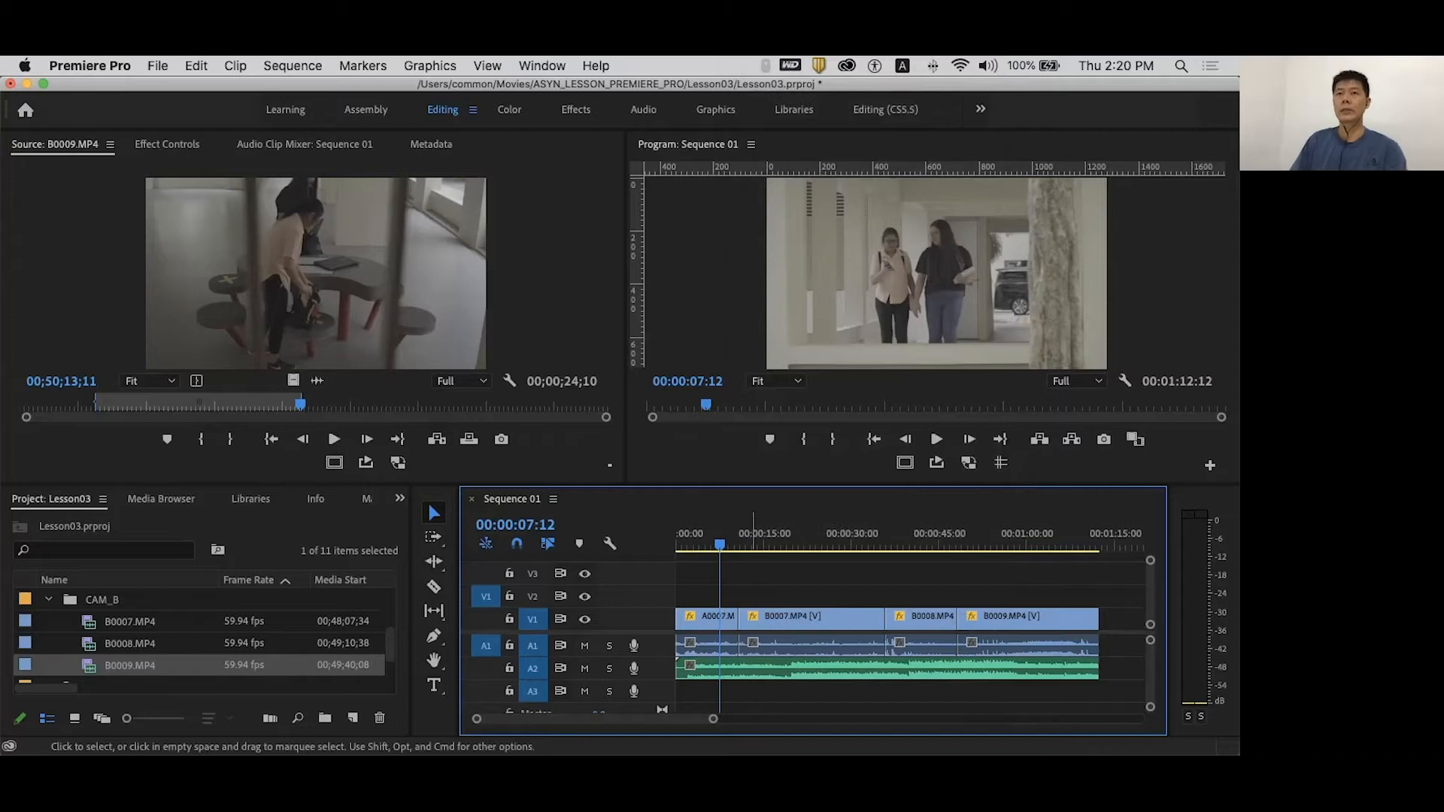
- Play the opening A0007 clip, then mute the camera audio on A1 and A2 and scrub the footage
{"action": "left_click", "coordinate": [724, 619]}
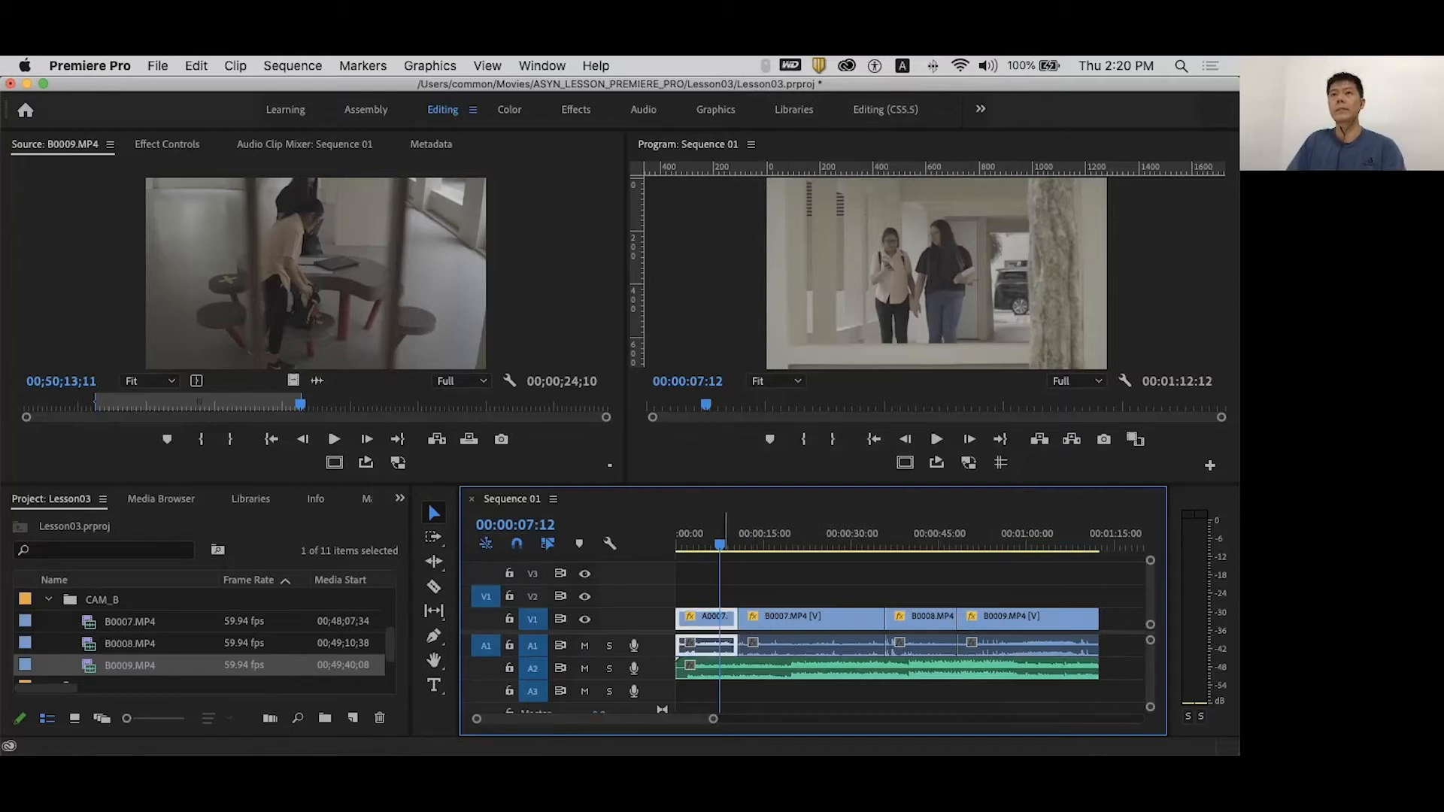
{"action": "key", "text": "space"}
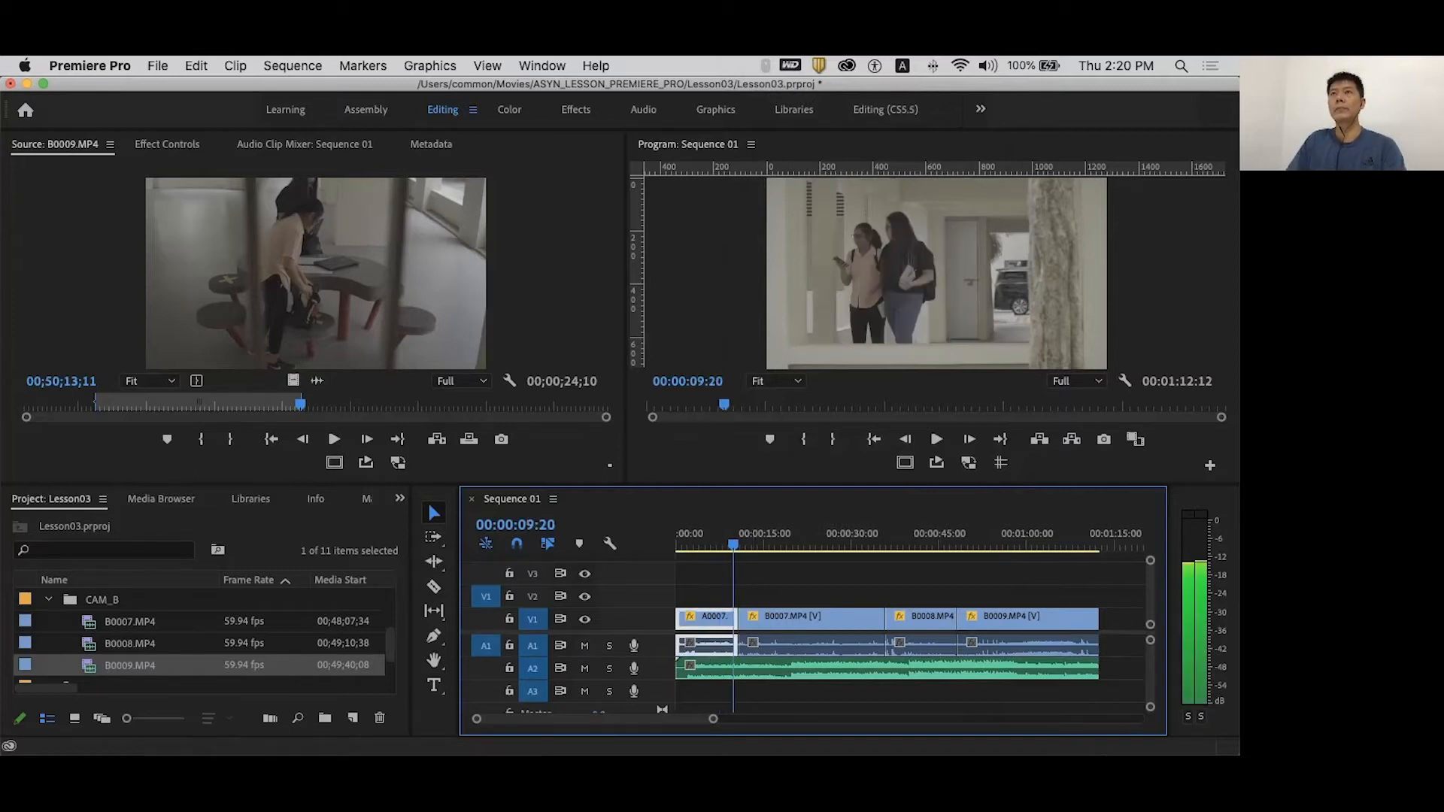
{"action": "key", "text": "space"}
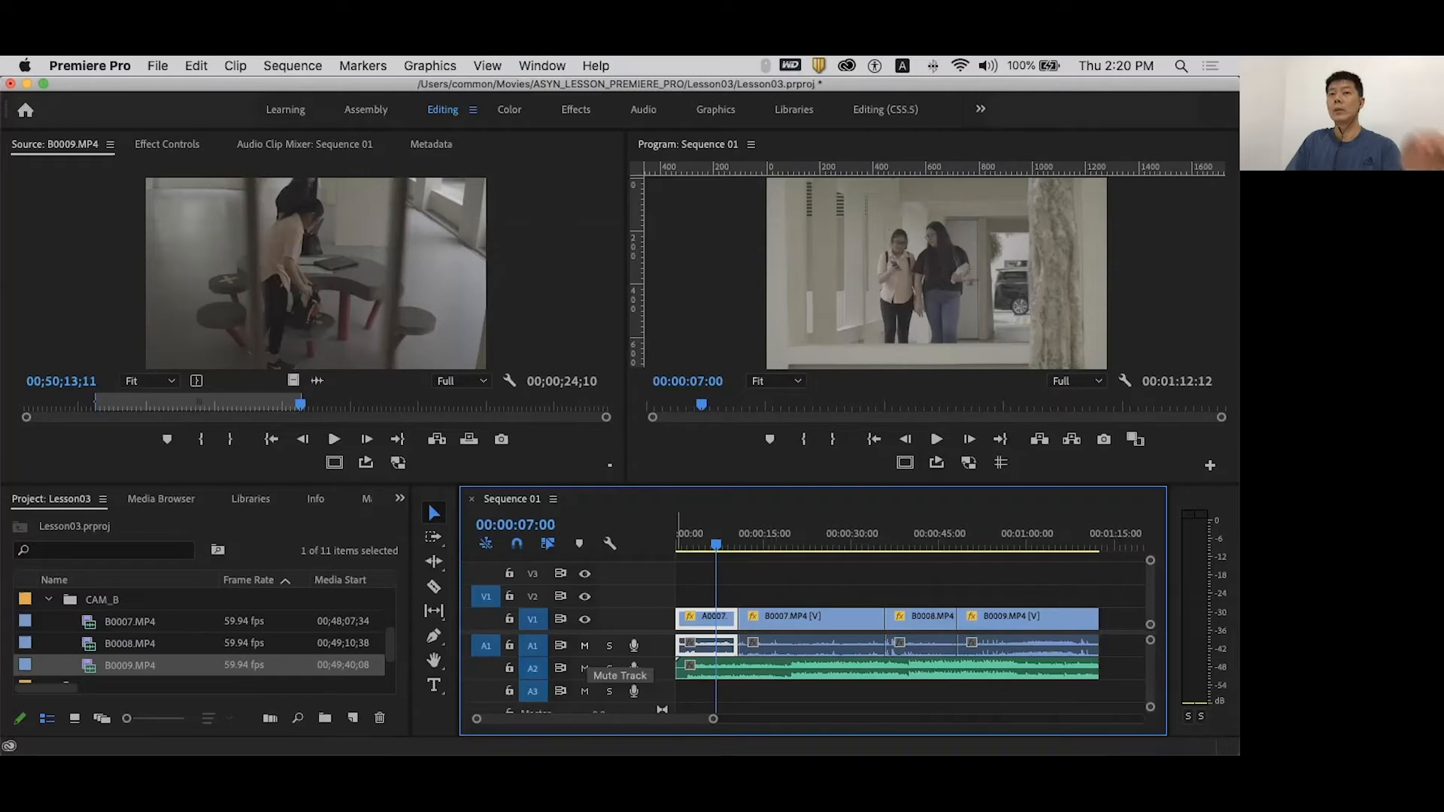
{"action": "left_click", "coordinate": [584, 645]}
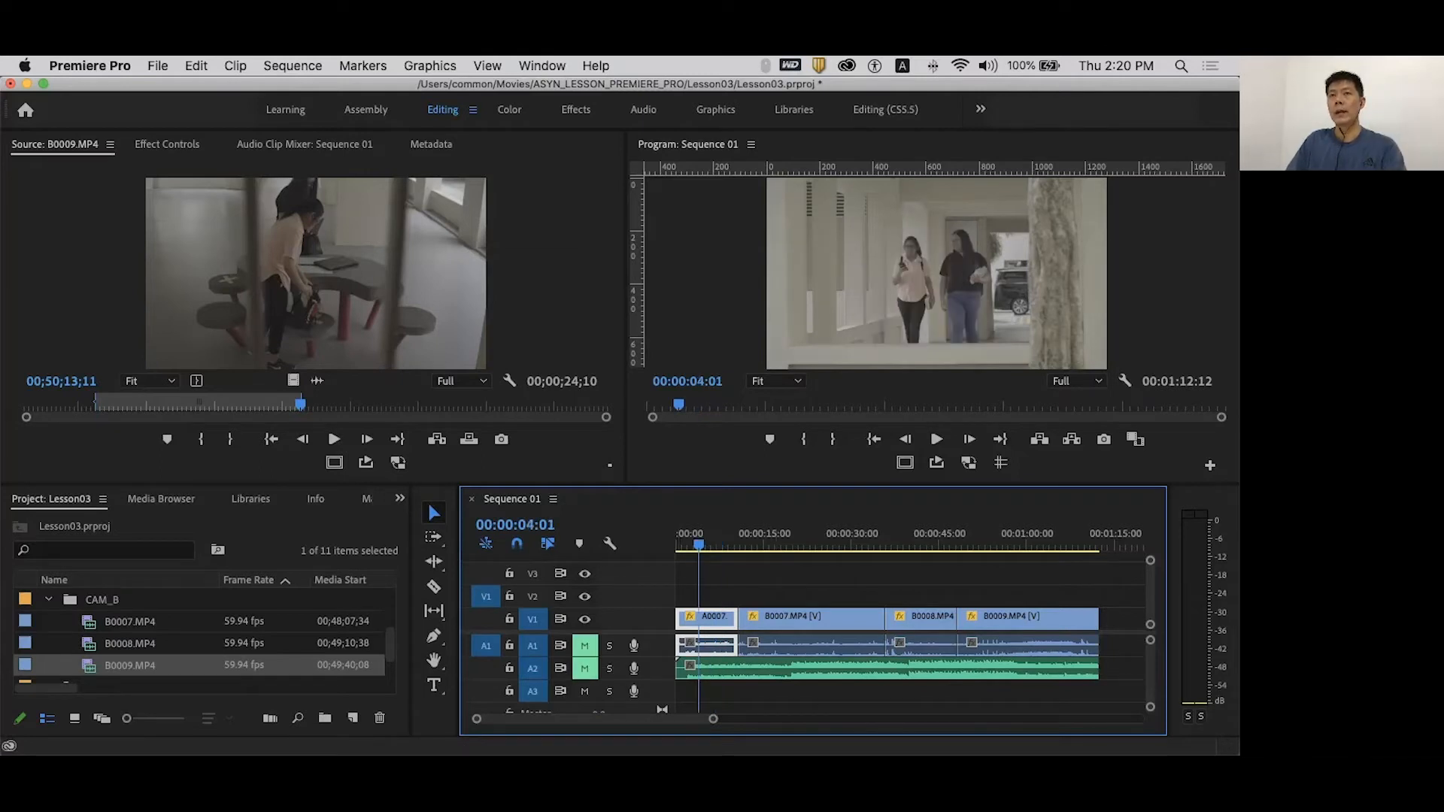
{"action": "left_click_drag", "start_coordinate": [699, 543], "coordinate": [729, 543]}
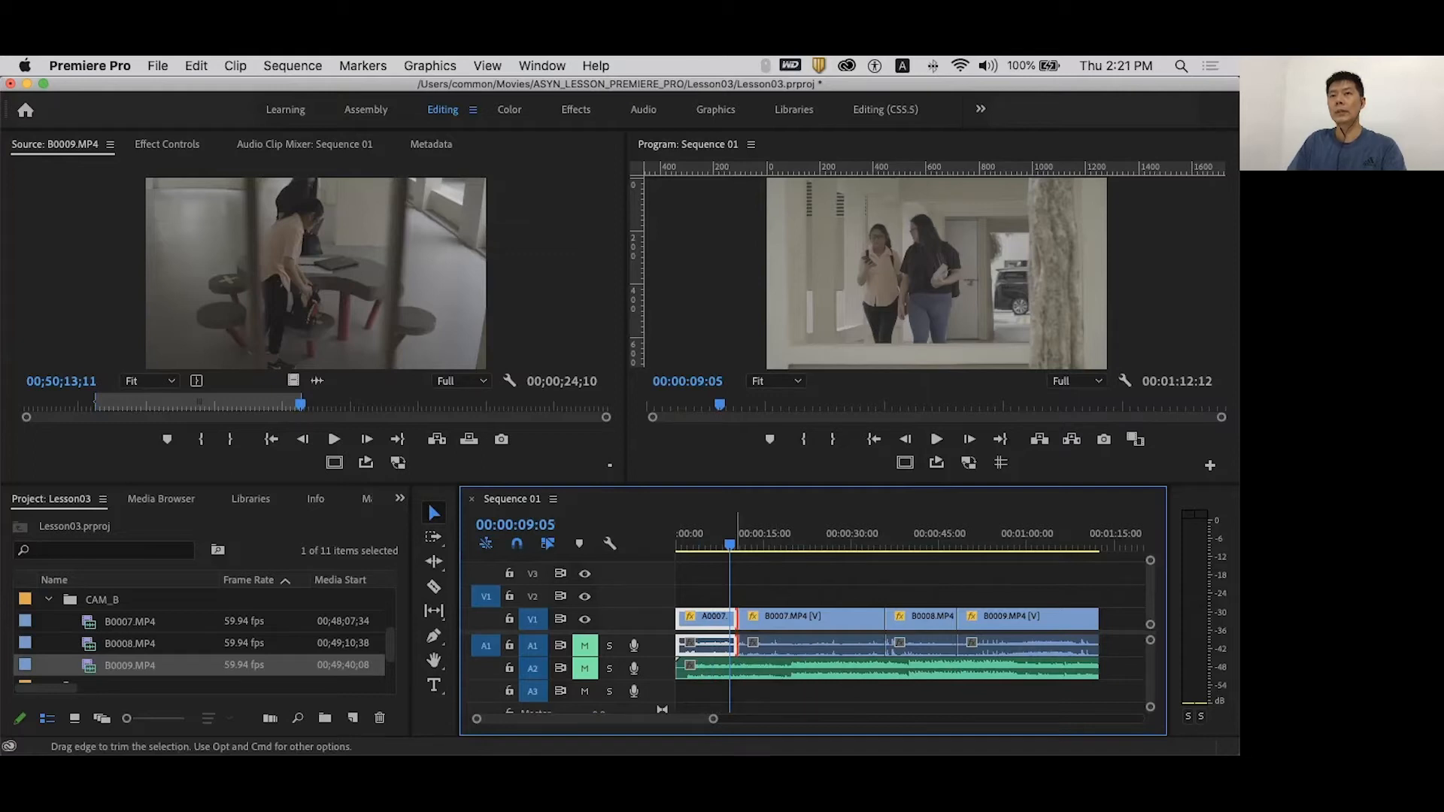
- Trim A0007's end and B0007's start with the Selection tool, leaving gaps
{"action": "left_click_drag", "start_coordinate": [737, 644], "coordinate": [728, 644]}
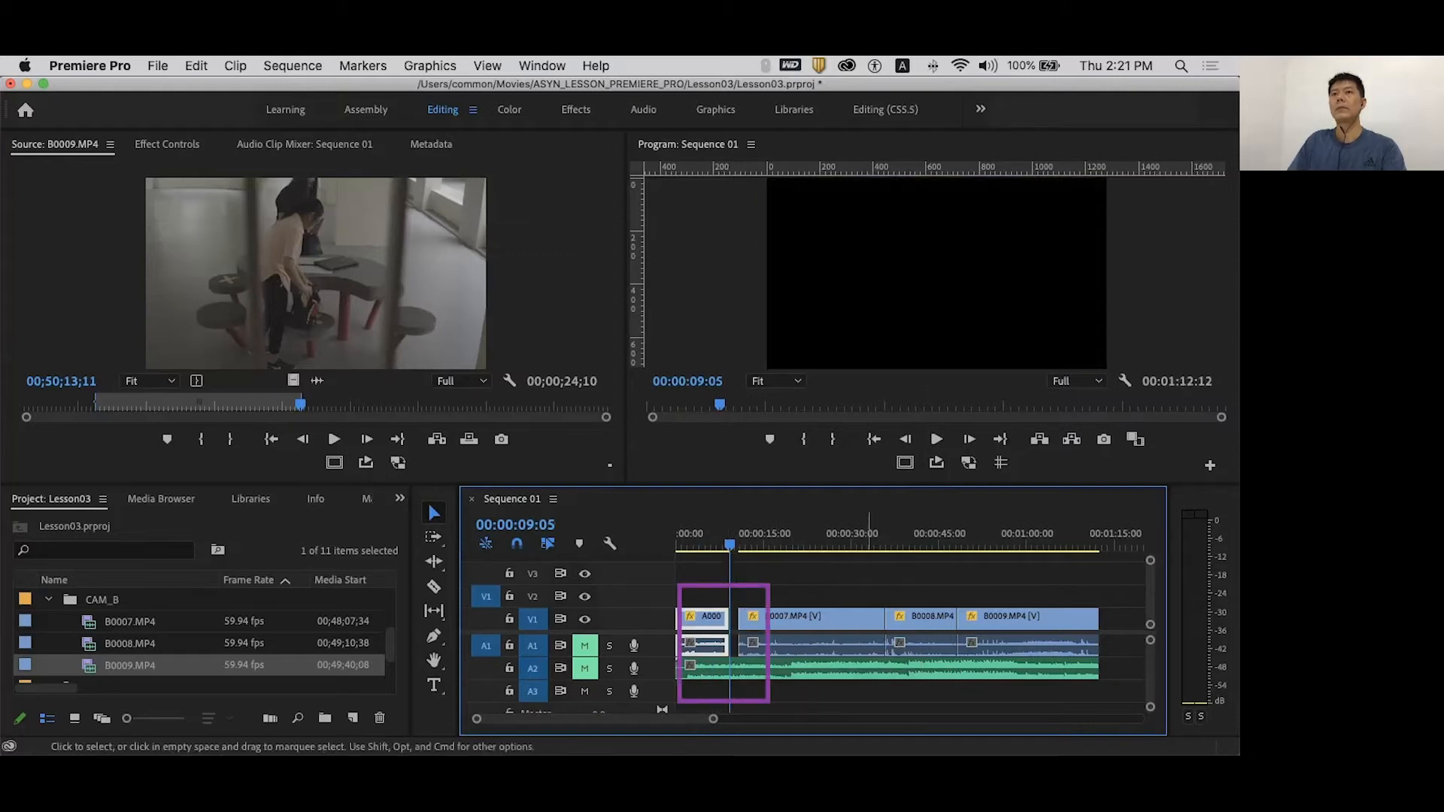
{"action": "left_click", "coordinate": [827, 644]}
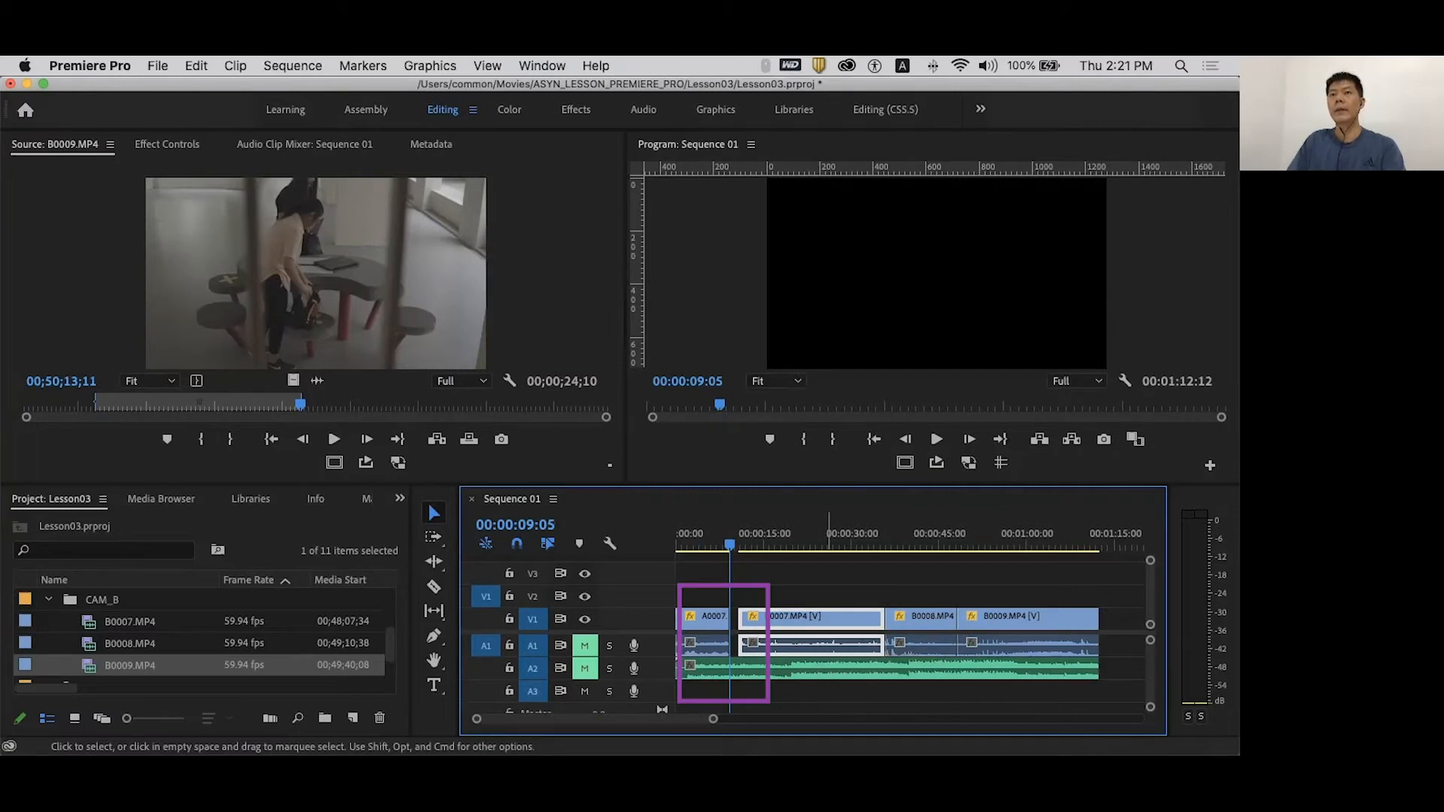
{"action": "left_click_drag", "start_coordinate": [828, 644], "coordinate": [820, 644]}
{"action": "left_click_drag", "start_coordinate": [715, 543], "coordinate": [849, 542]}
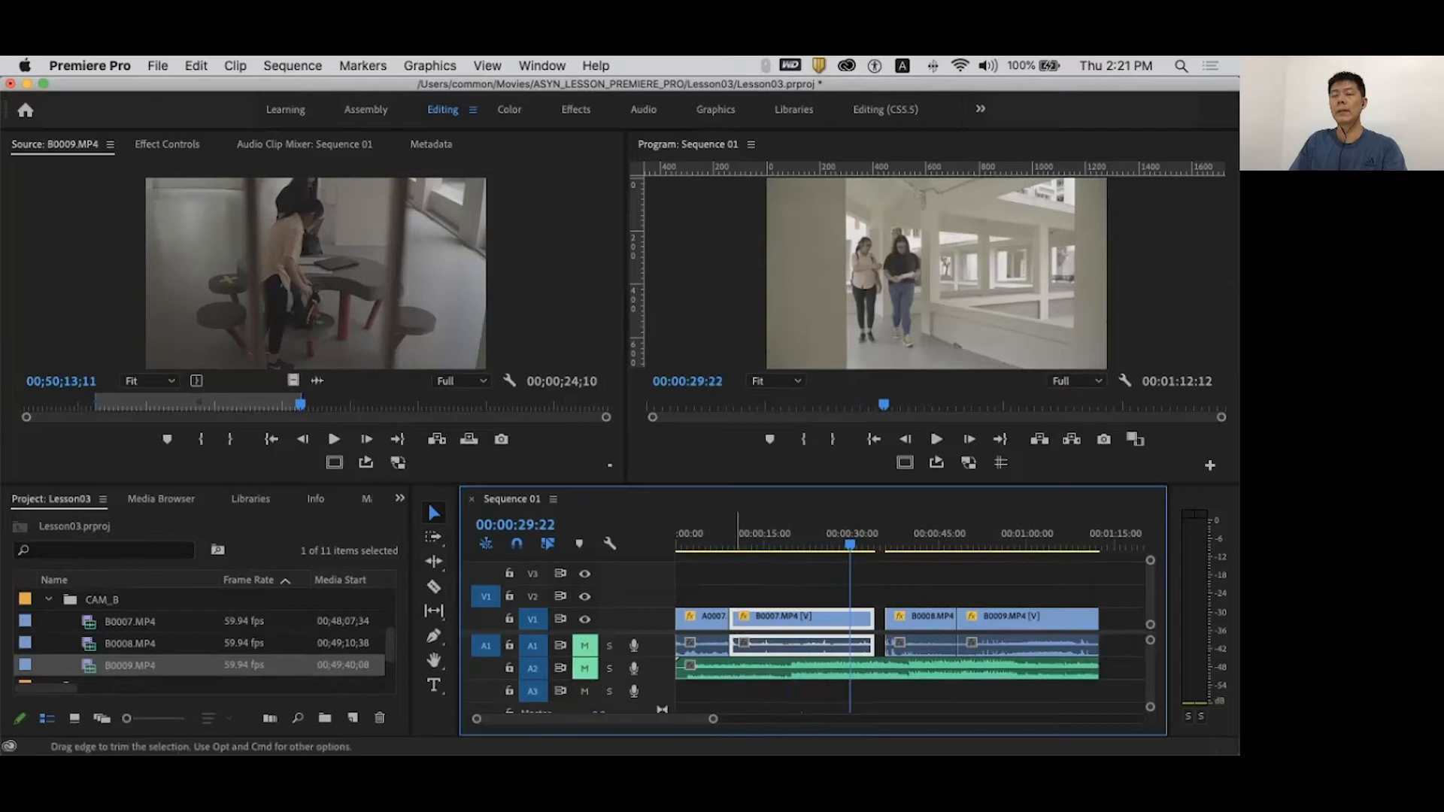
{"action": "mouse_move", "coordinate": [730, 616]}
{"action": "left_mouse_down"}
{"action": "mouse_move", "coordinate": [861, 617]}
{"action": "mouse_move", "coordinate": [741, 618]}
{"action": "left_mouse_up"}
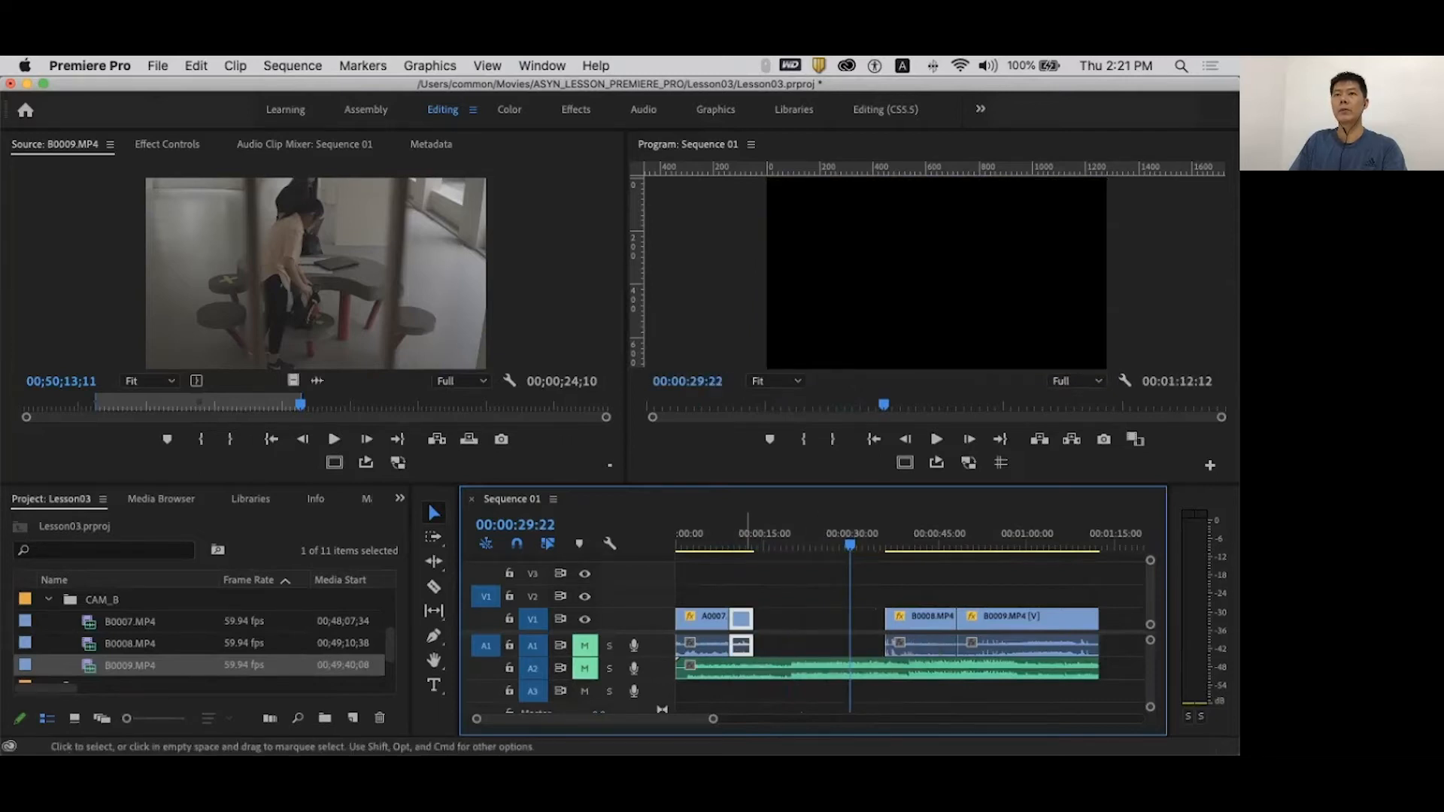
- Play back the gapped trims, then undo them to restore the original clips
{"action": "left_click", "coordinate": [719, 533]}
{"action": "key", "text": "space"}
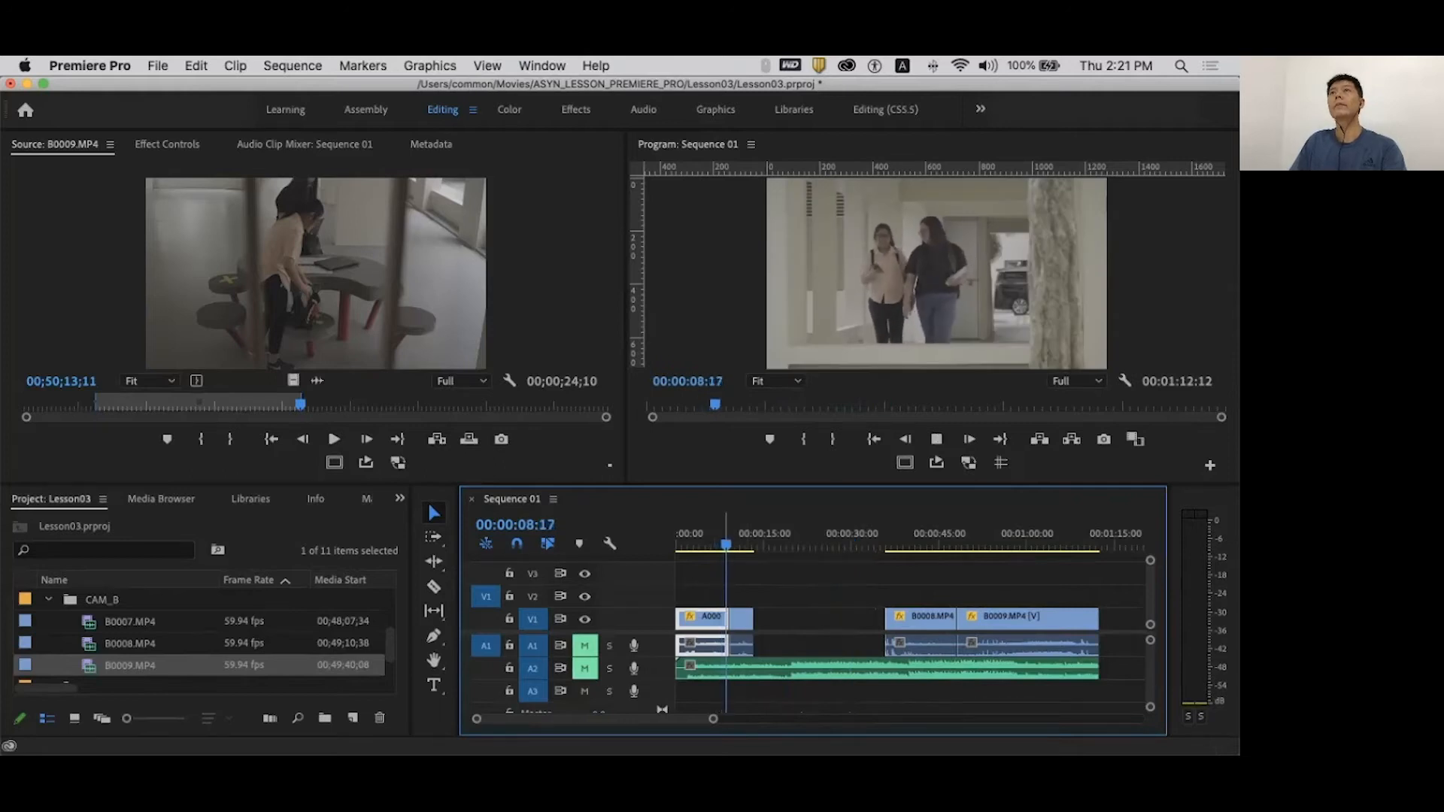
{"action": "key", "text": "space"}
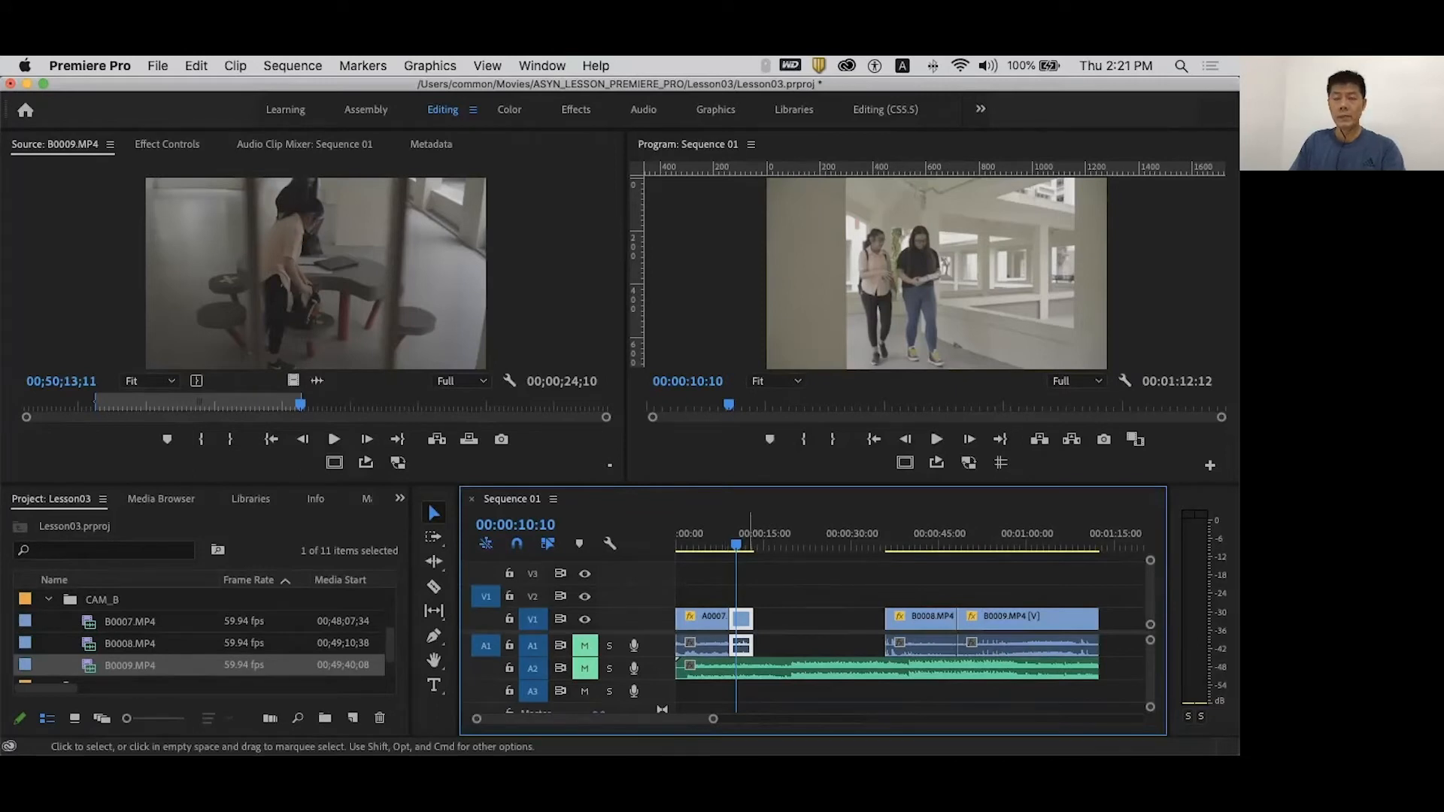
{"action": "key", "text": "super+z"}
{"action": "key", "text": "super+z"}
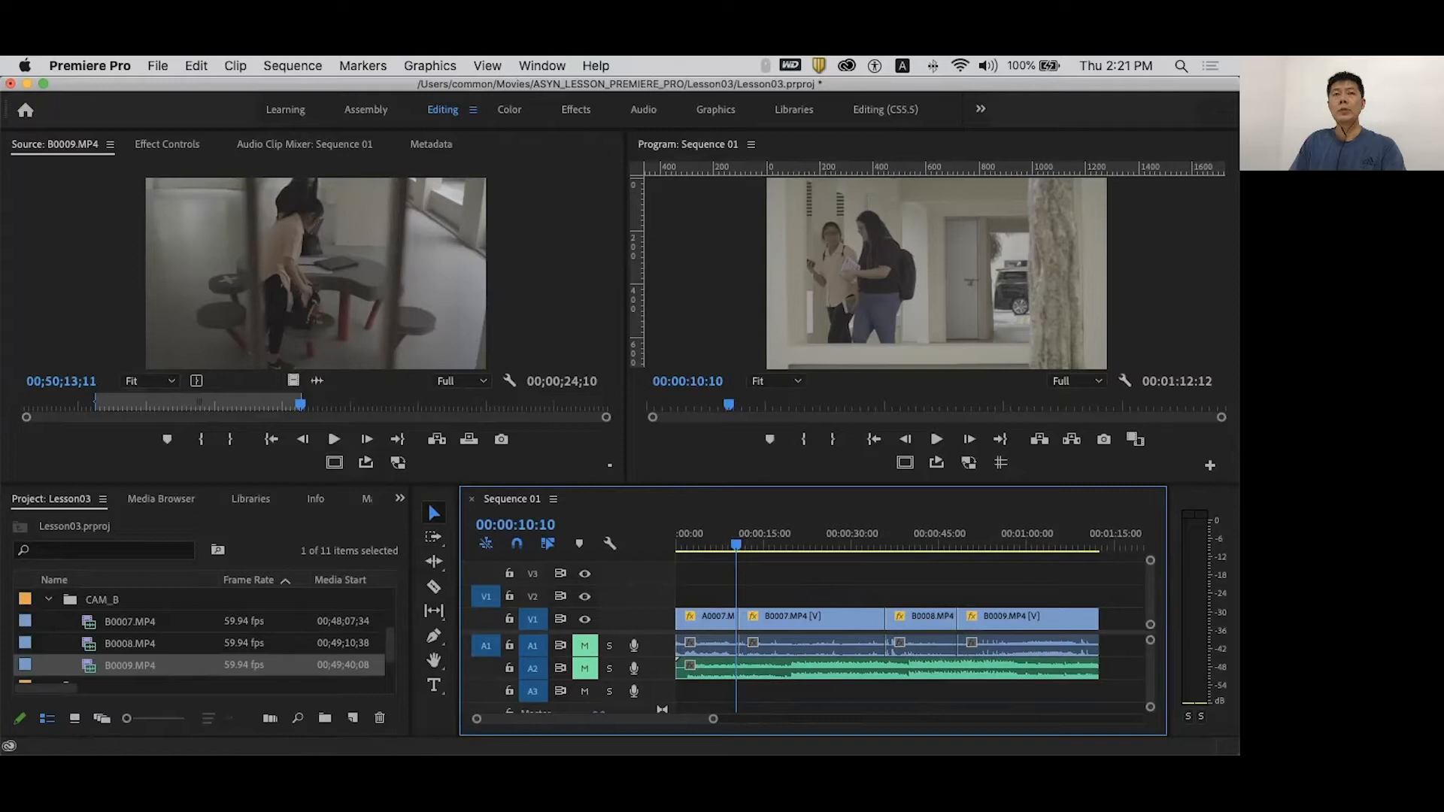
{"action": "left_click", "coordinate": [434, 561]}
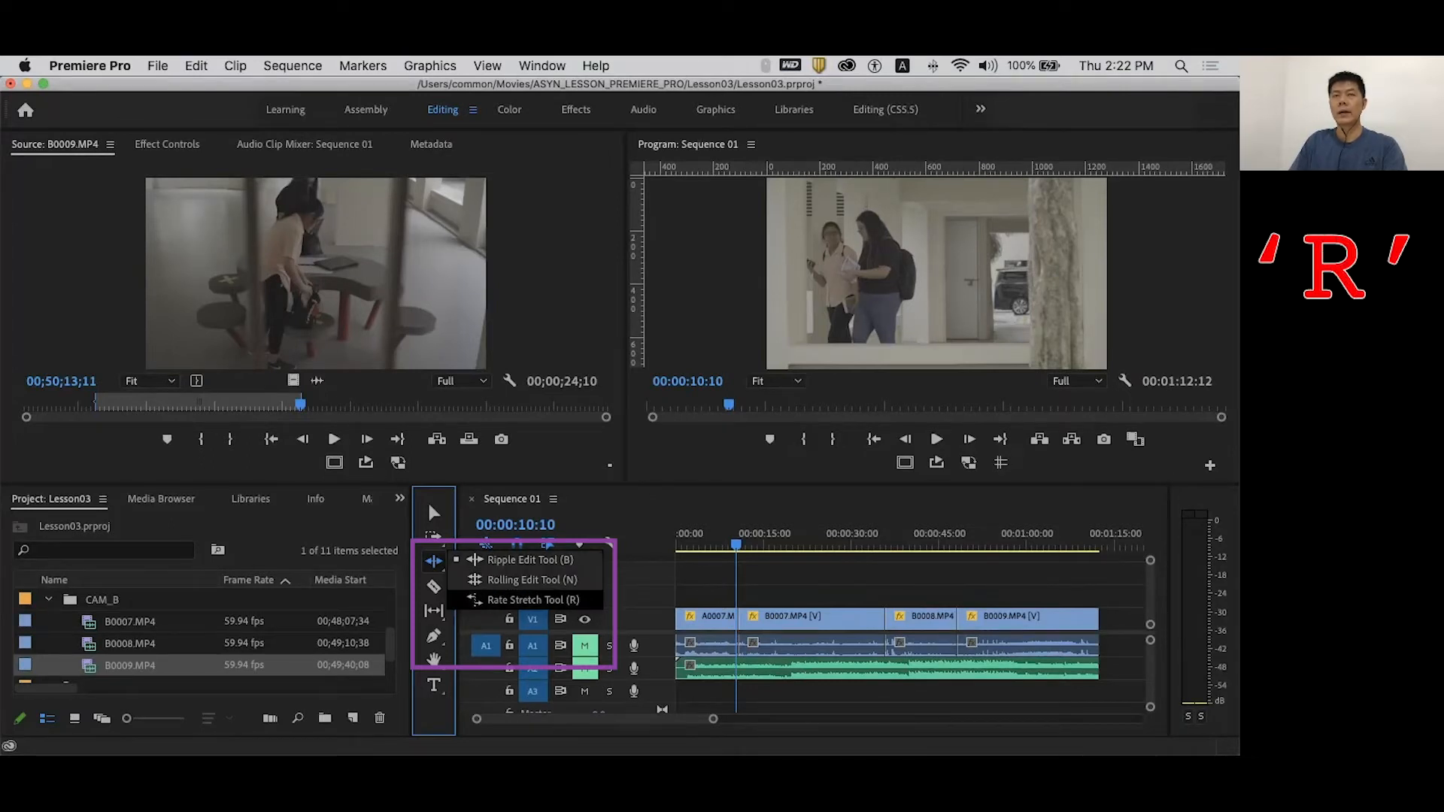
- Ripple-trim A0007's end to the playhead at 00:00:09:16 with the Ripple Edit tool
{"action": "key", "text": "Escape"}
{"action": "mouse_move", "coordinate": [736, 544]}
{"action": "left_mouse_down"}
{"action": "mouse_move", "coordinate": [708, 544]}
{"action": "mouse_move", "coordinate": [730, 544]}
{"action": "left_mouse_up"}
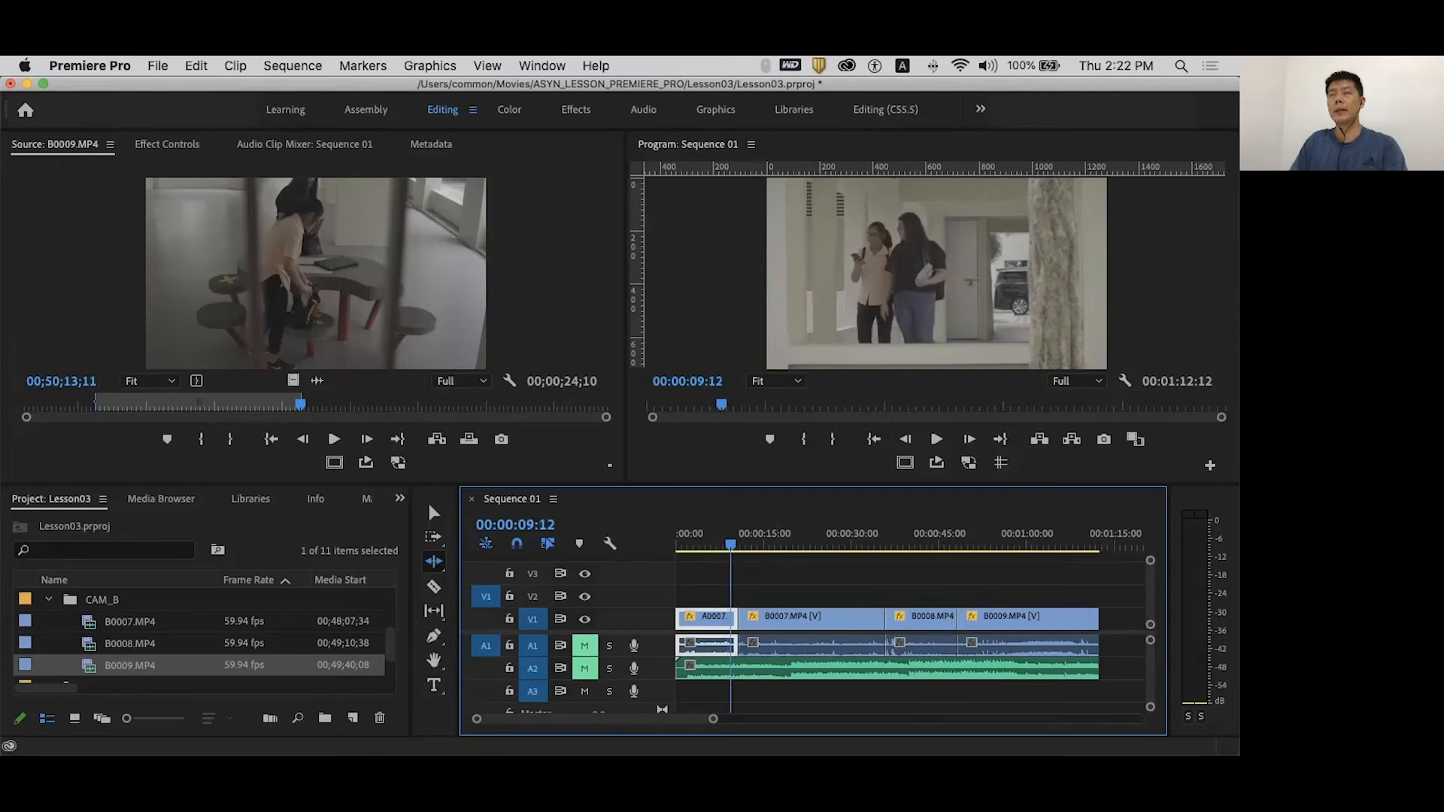
{"action": "left_click_drag", "start_coordinate": [730, 543], "coordinate": [732, 544]}
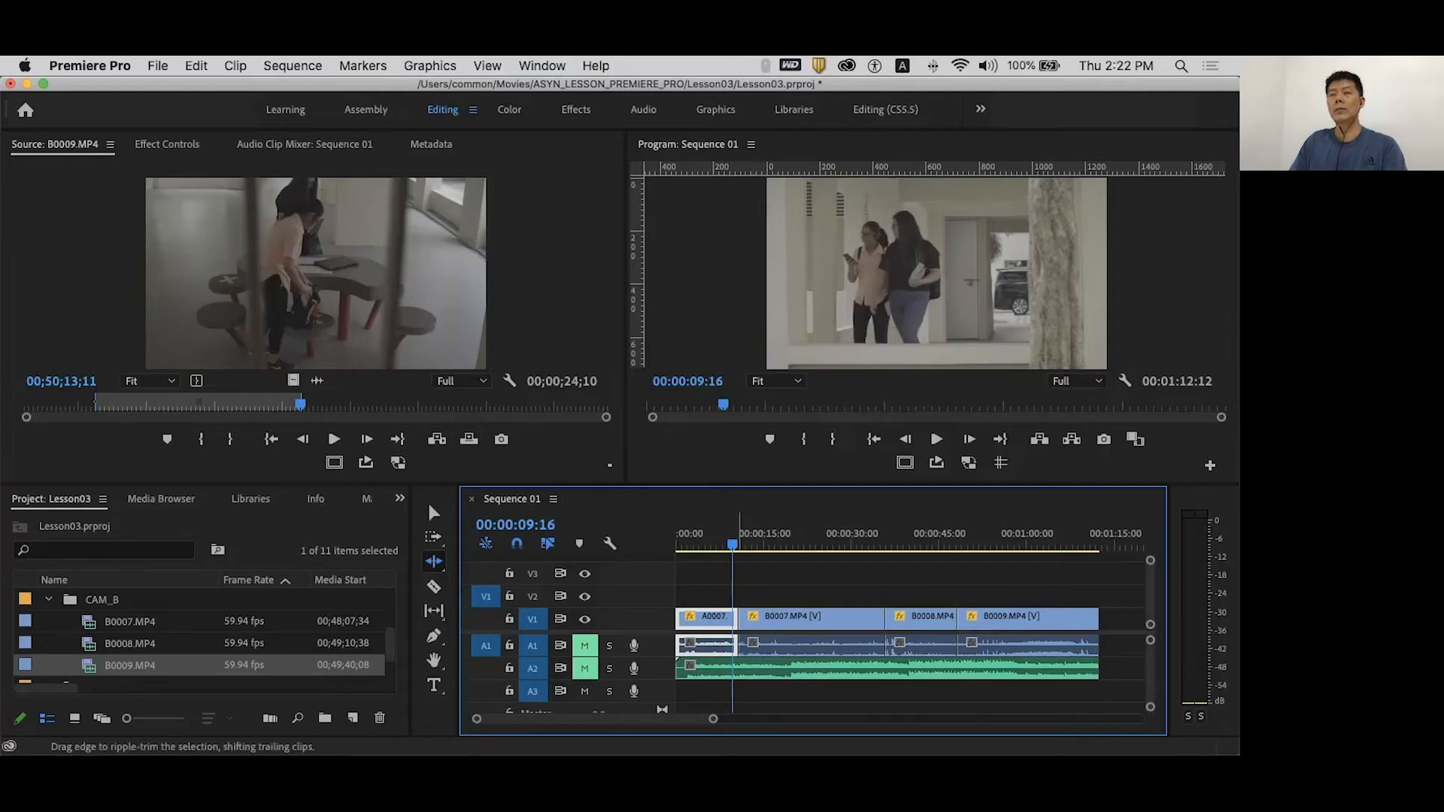
{"action": "left_click", "coordinate": [737, 636]}
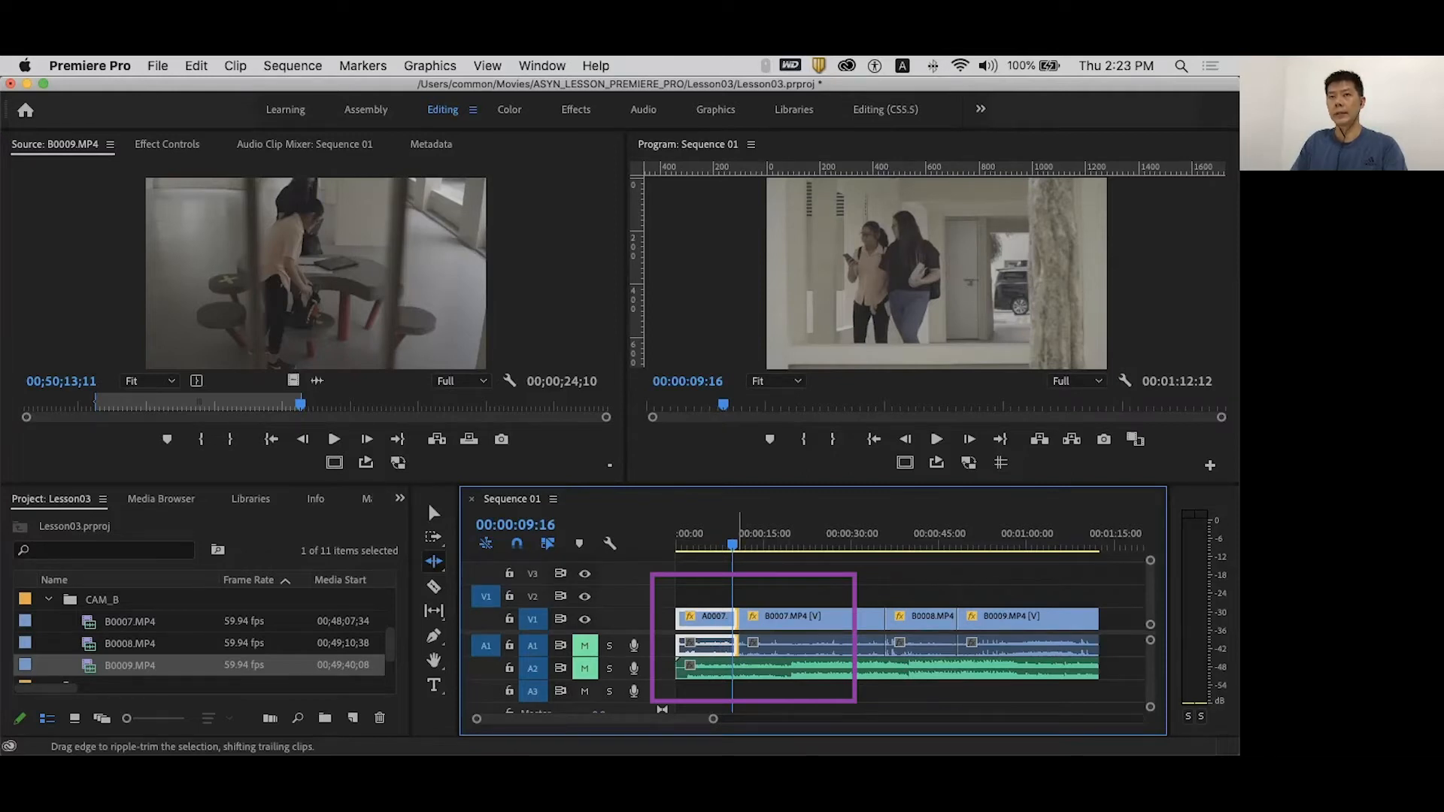
{"action": "left_click_drag", "start_coordinate": [737, 643], "coordinate": [733, 645]}
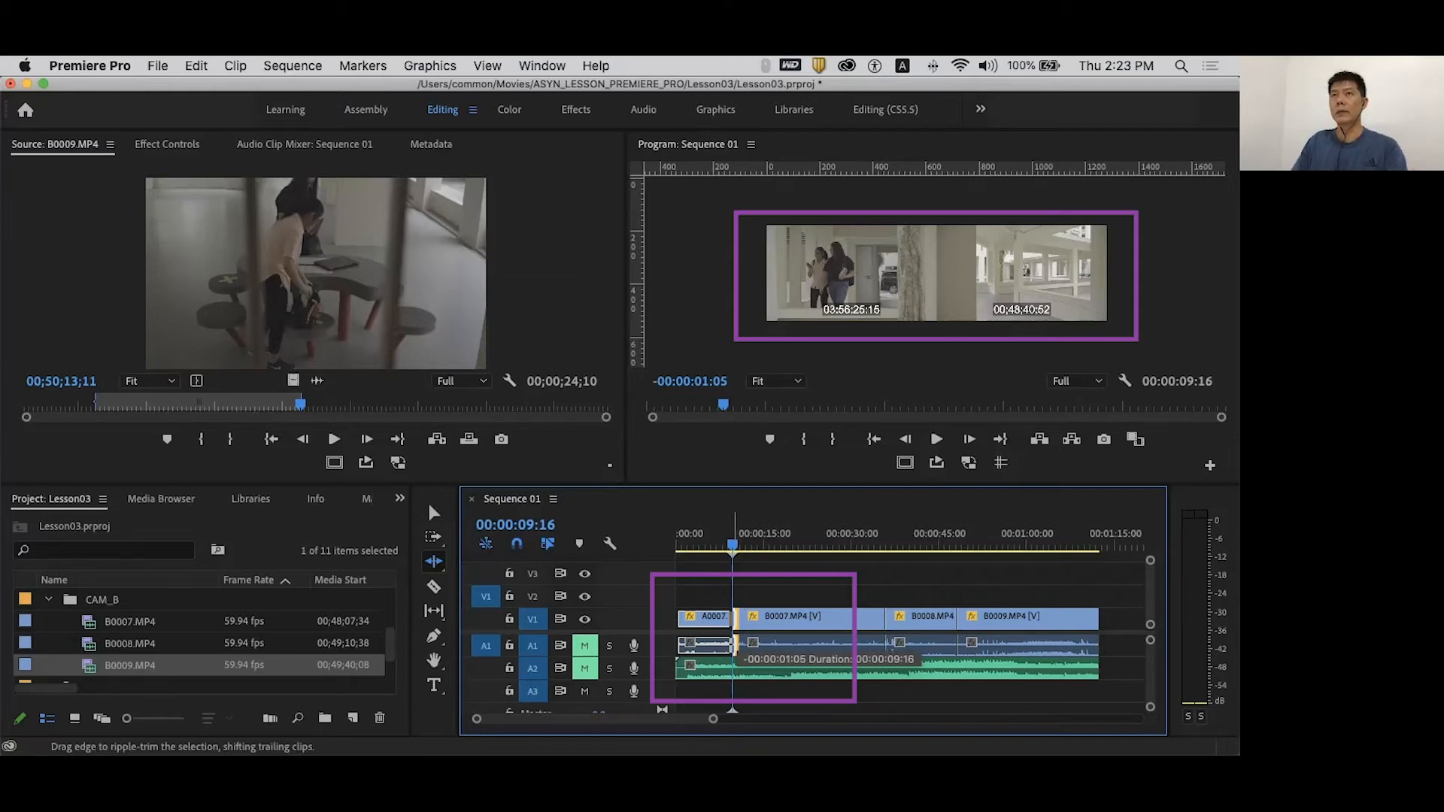
{"action": "left_click_drag", "start_coordinate": [733, 646], "coordinate": [708, 645]}
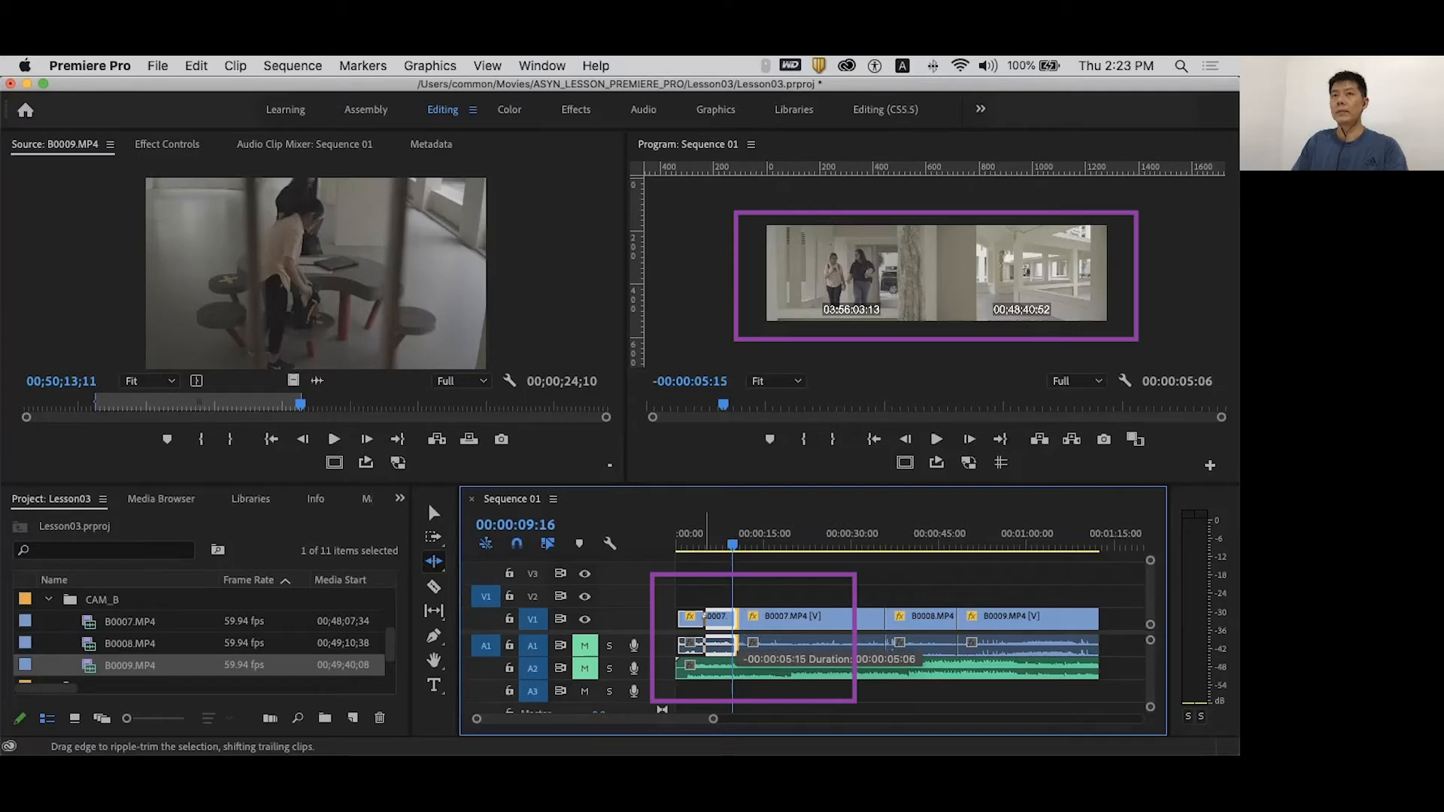
{"action": "left_click_drag", "start_coordinate": [707, 646], "coordinate": [733, 645]}
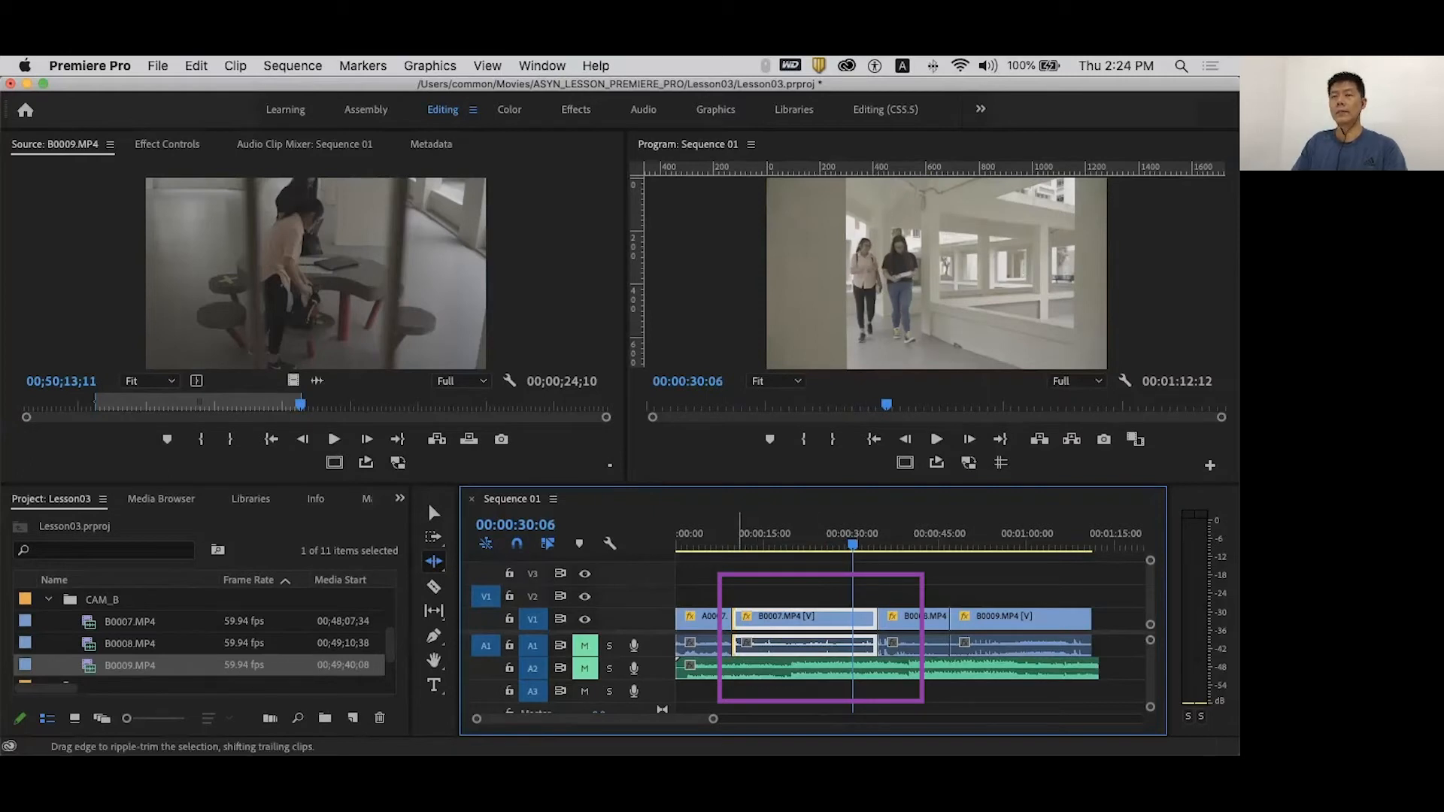
- Ripple-trim B0007's start later to leave about four seconds, then play back the cut
{"action": "left_click_drag", "start_coordinate": [736, 616], "coordinate": [843, 617]}
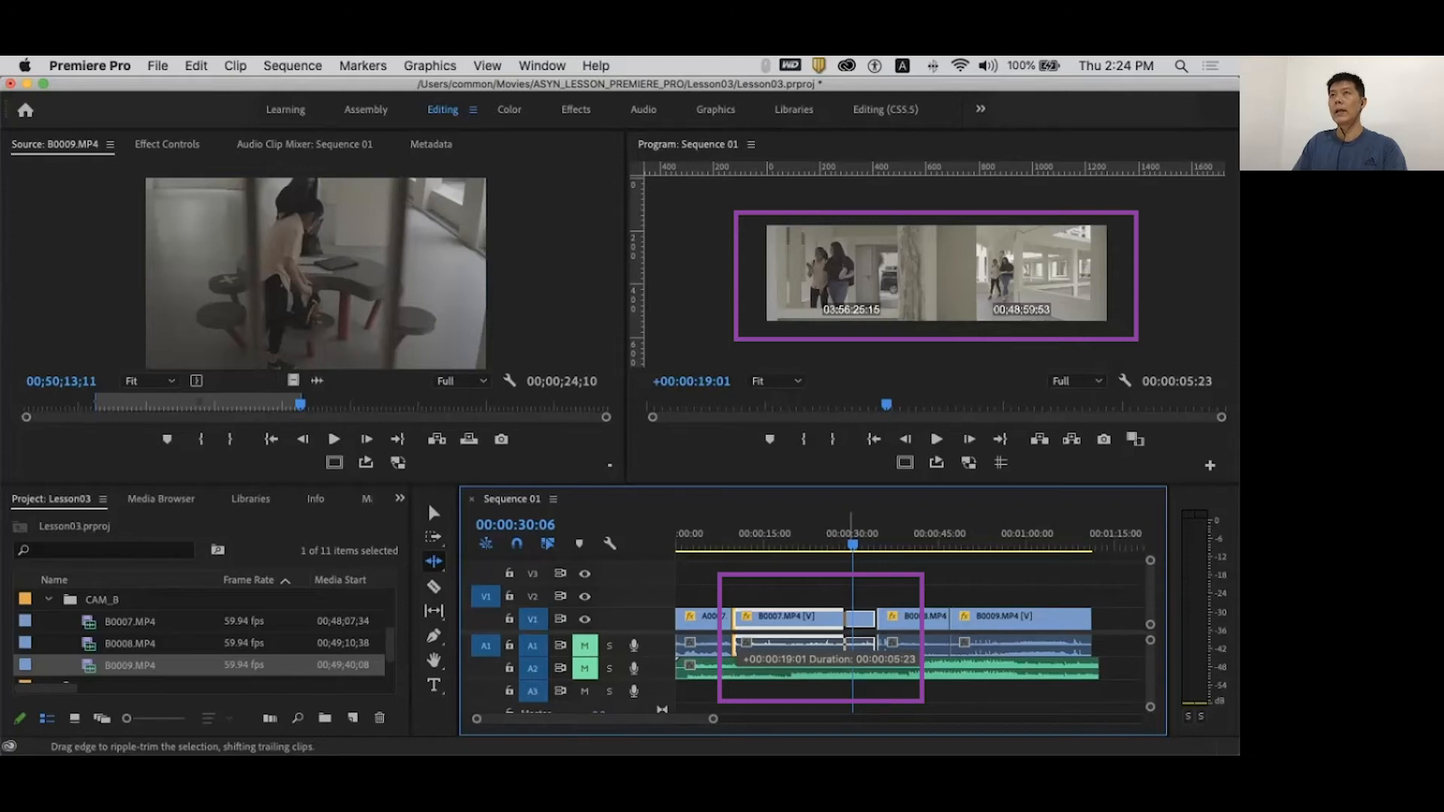
{"action": "left_click_drag", "start_coordinate": [843, 617], "coordinate": [854, 616]}
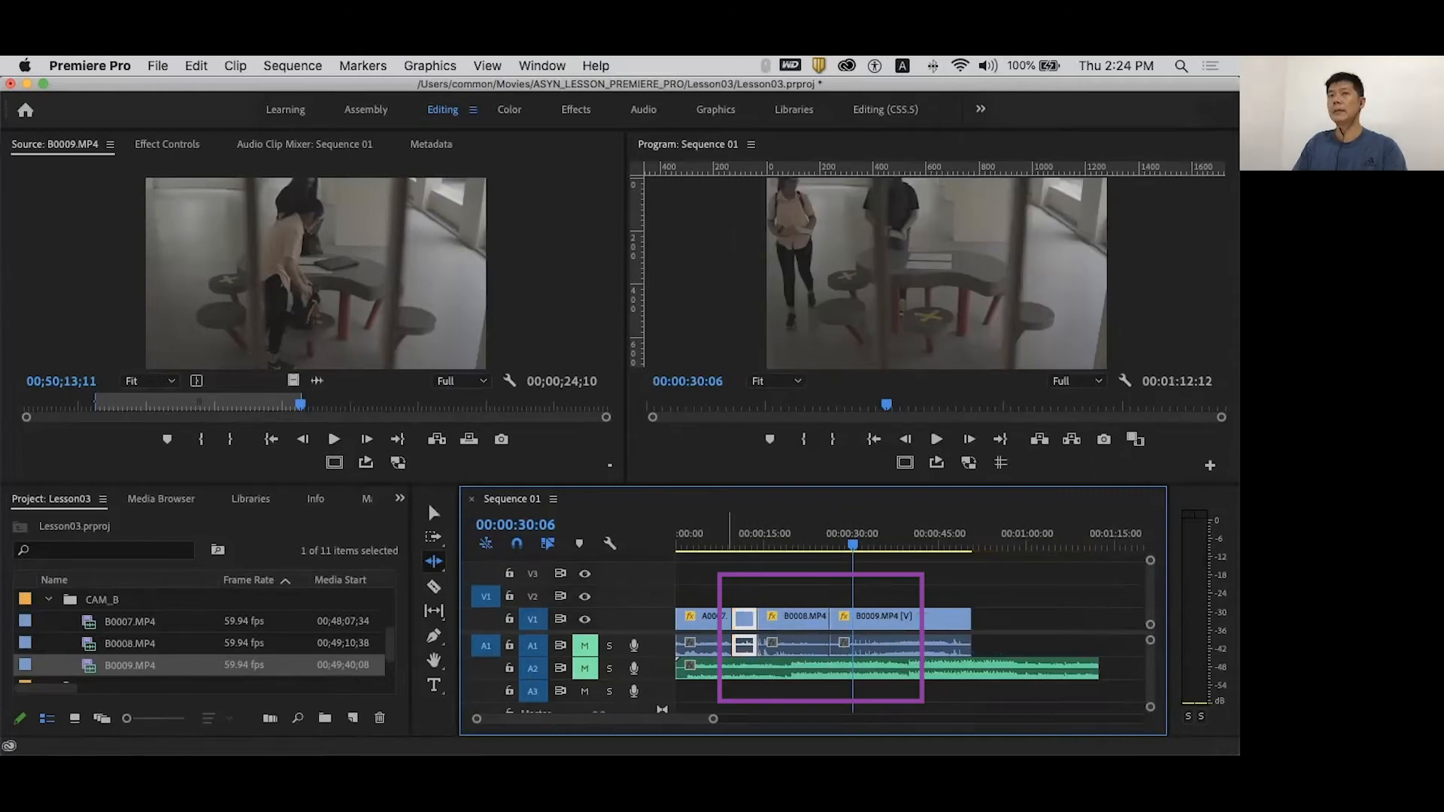
{"action": "left_click", "coordinate": [720, 544]}
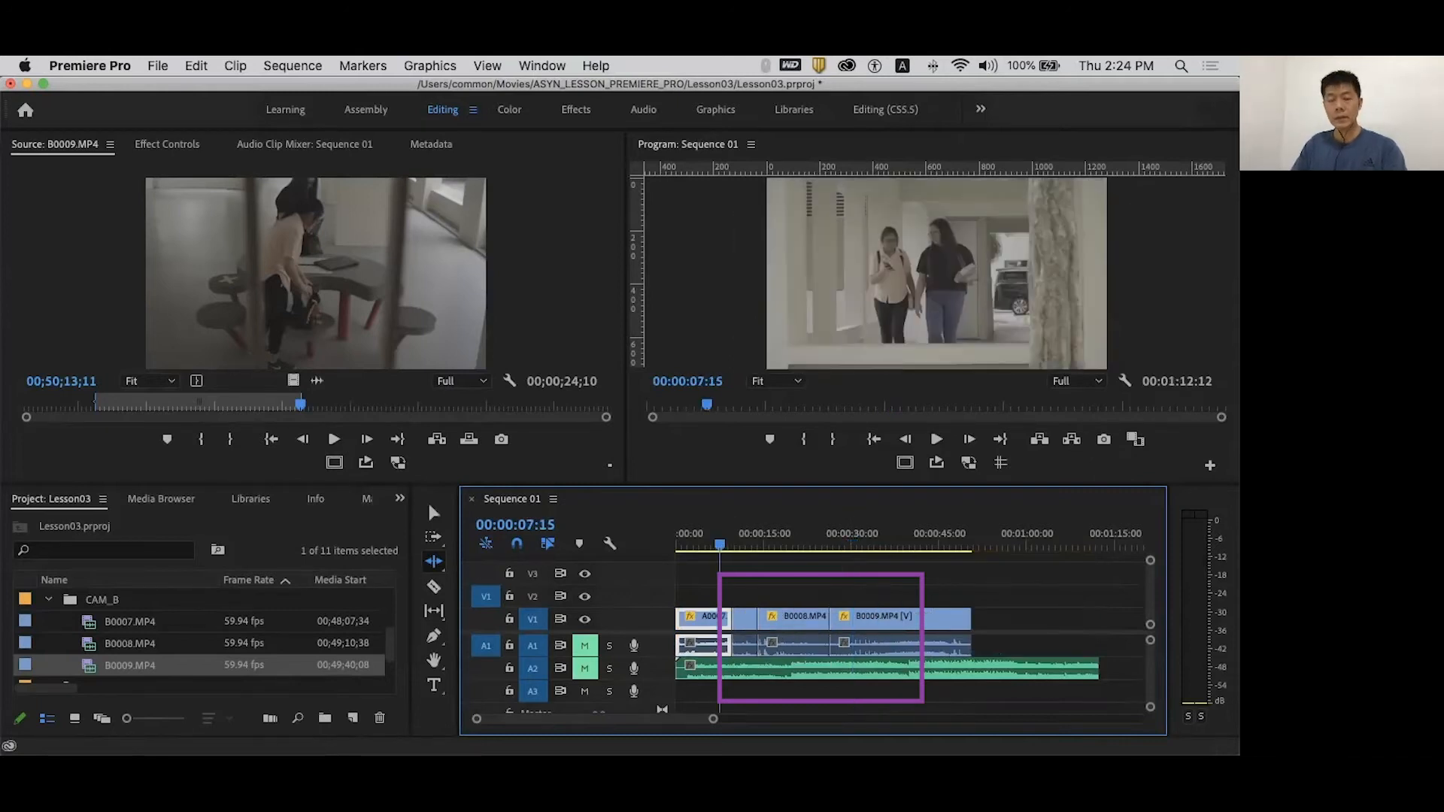
{"action": "key", "text": "space"}
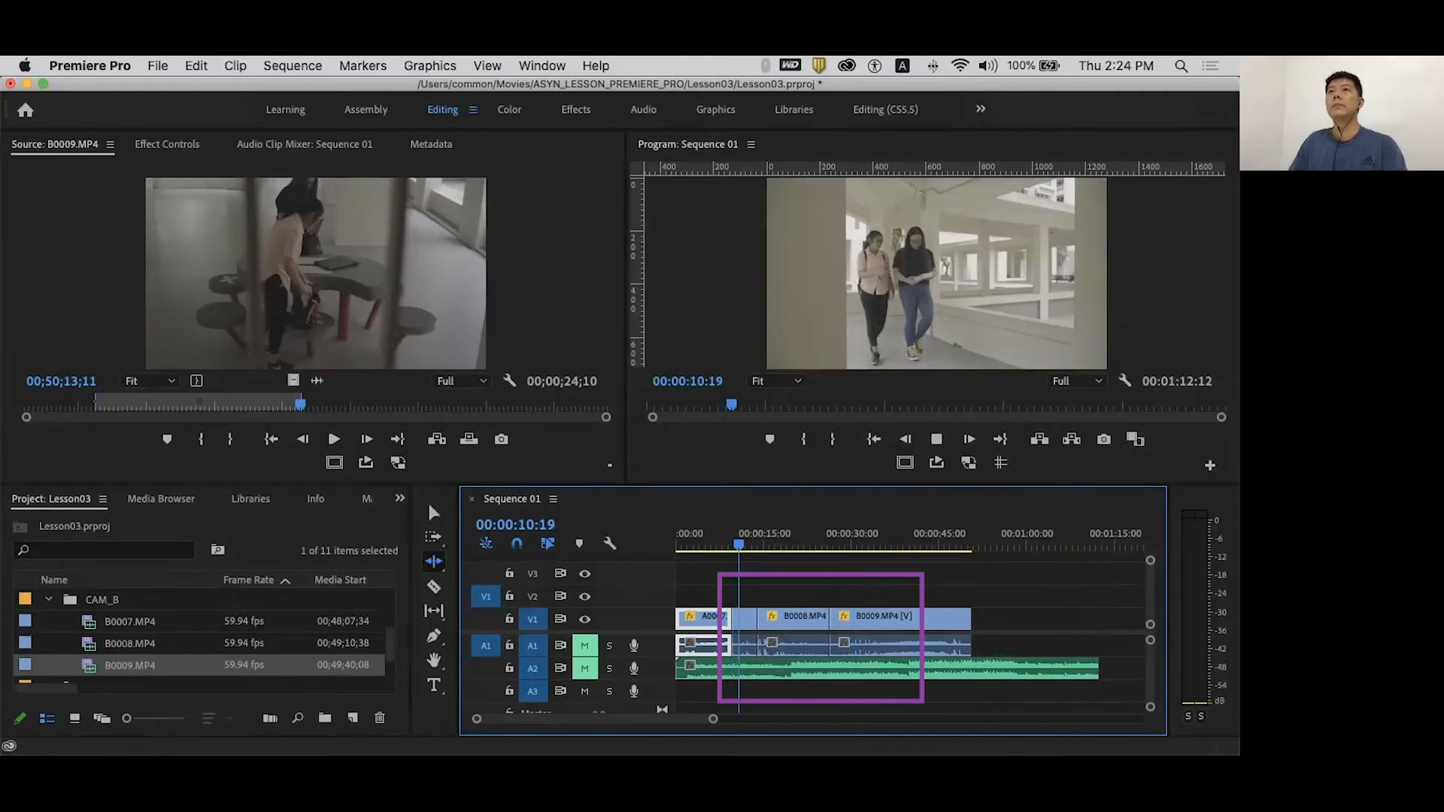
{"action": "key", "text": "space"}
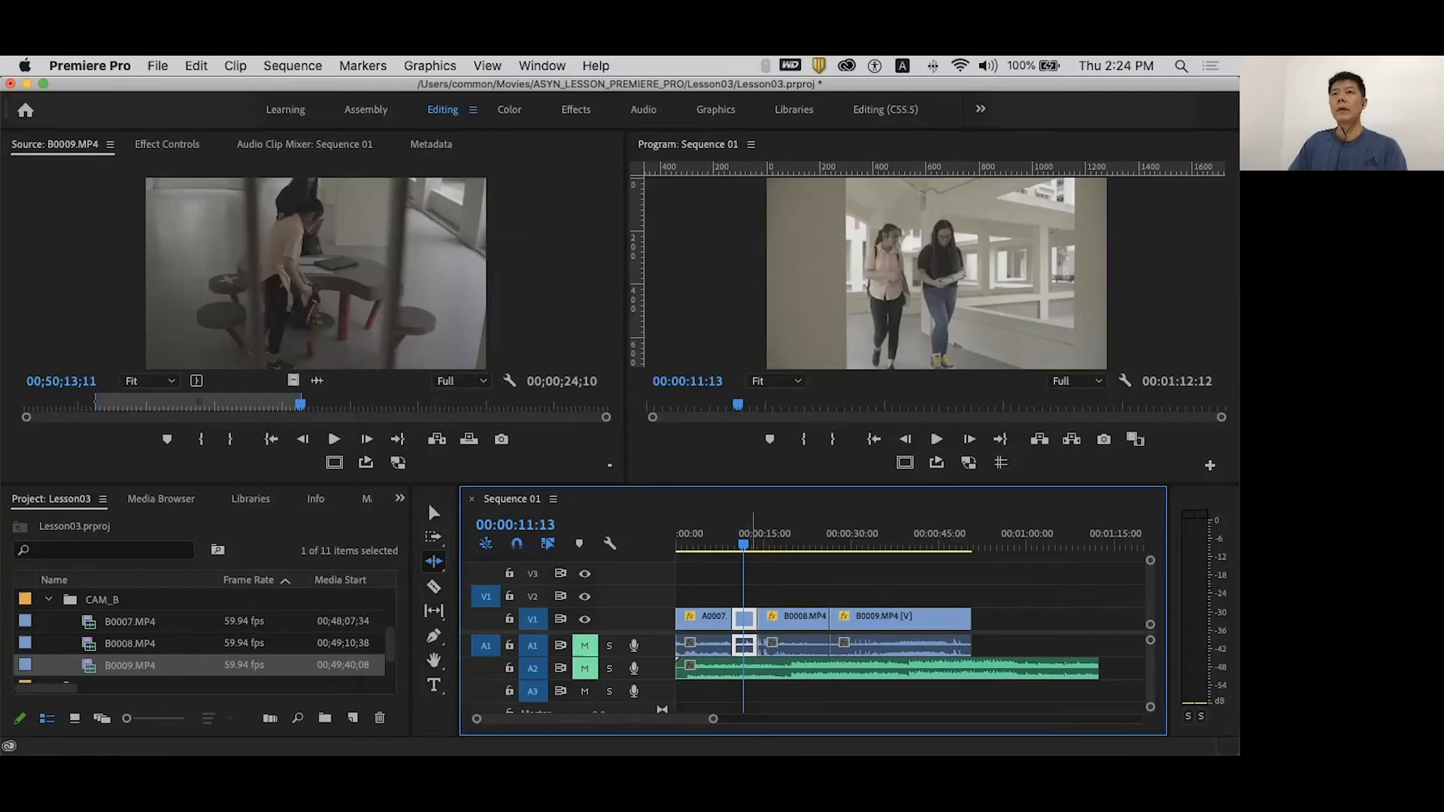
{"action": "mouse_move", "coordinate": [743, 544]}
{"action": "left_mouse_down"}
{"action": "mouse_move", "coordinate": [714, 544]}
{"action": "mouse_move", "coordinate": [729, 544]}
{"action": "left_mouse_up"}
- Roll the A0007/B0007 cut about two seconds earlier with the Rolling Edit tool
{"action": "left_click", "coordinate": [433, 562]}
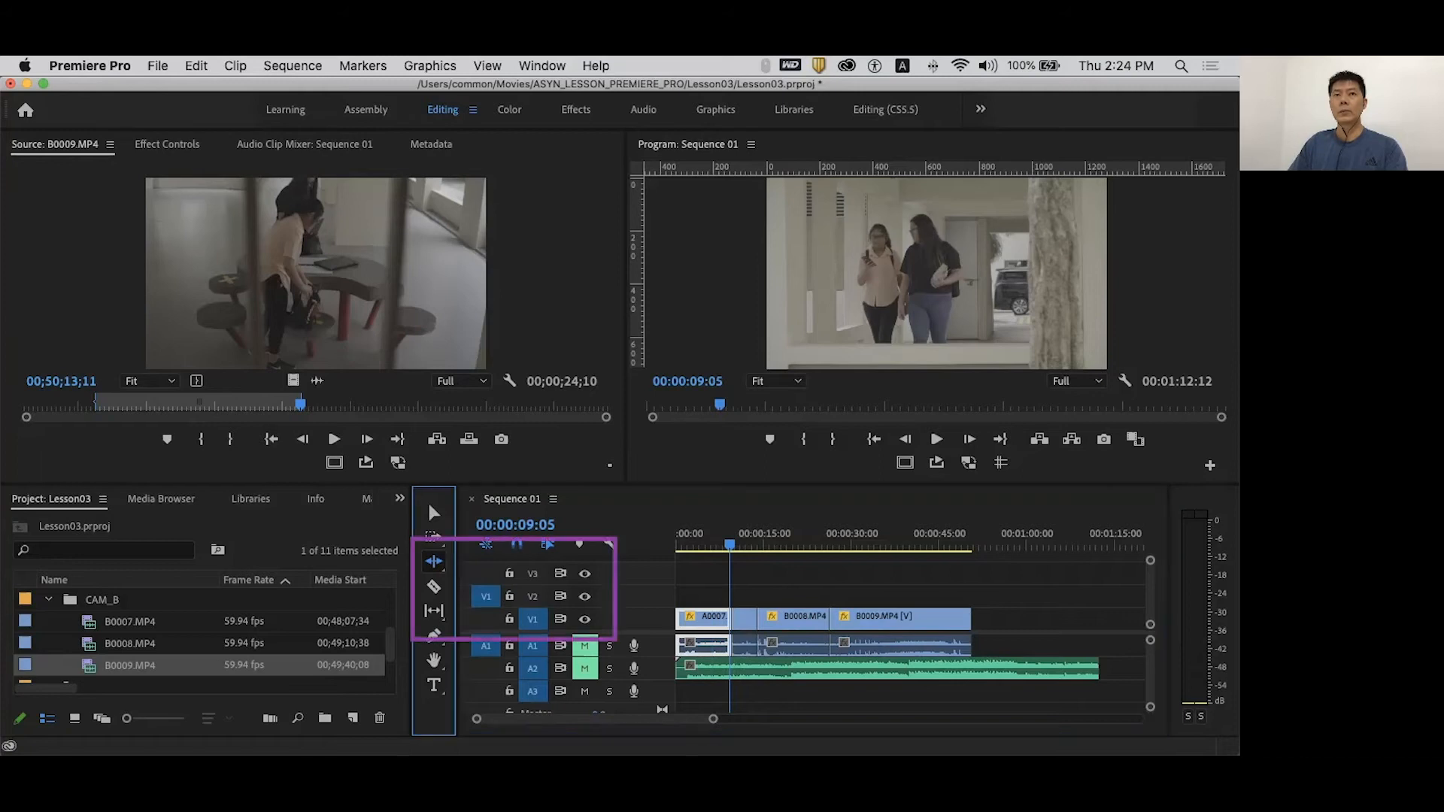
{"action": "left_click", "coordinate": [434, 561]}
{"action": "left_click", "coordinate": [524, 579]}
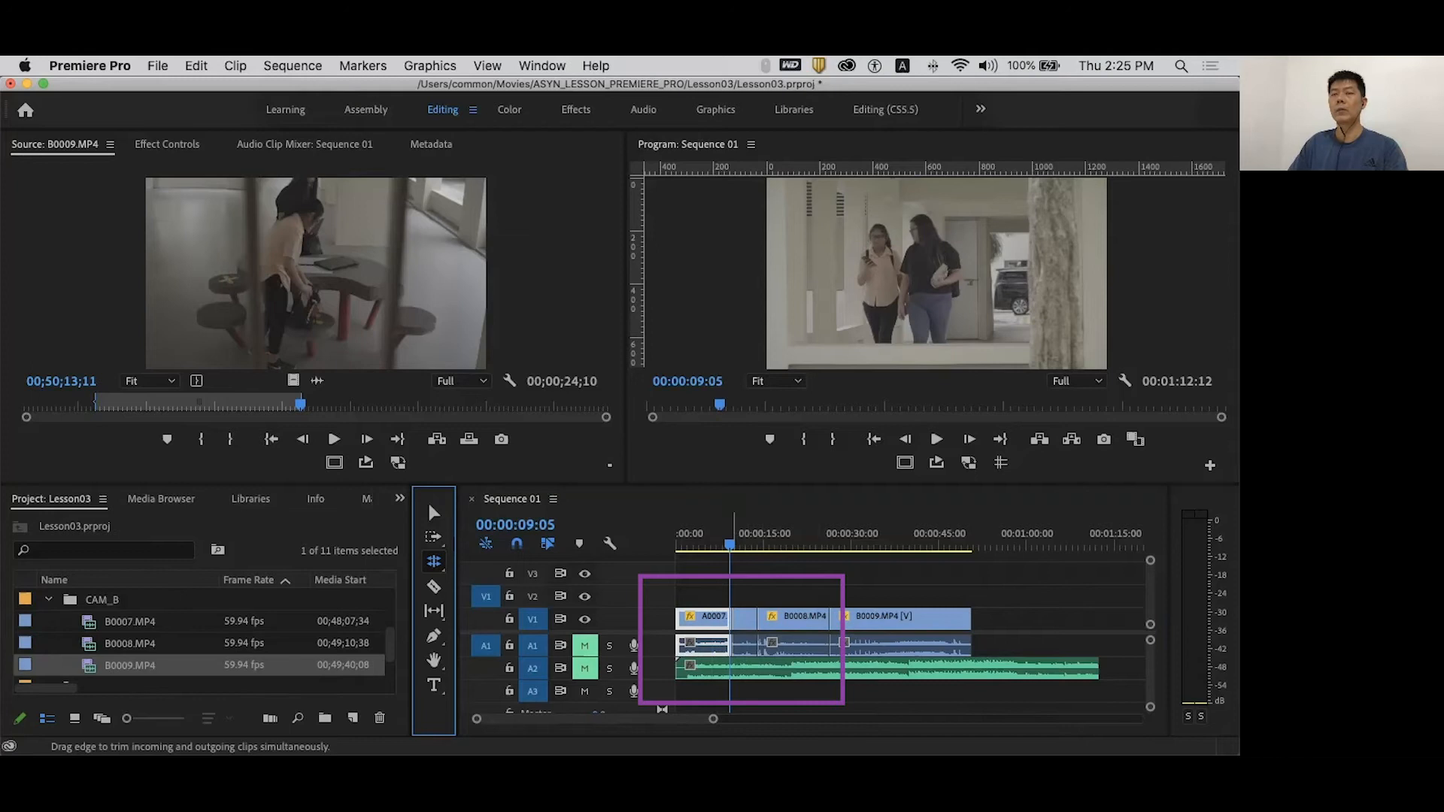
{"action": "left_click", "coordinate": [733, 618]}
{"action": "left_click_drag", "start_coordinate": [733, 618], "coordinate": [739, 618]}
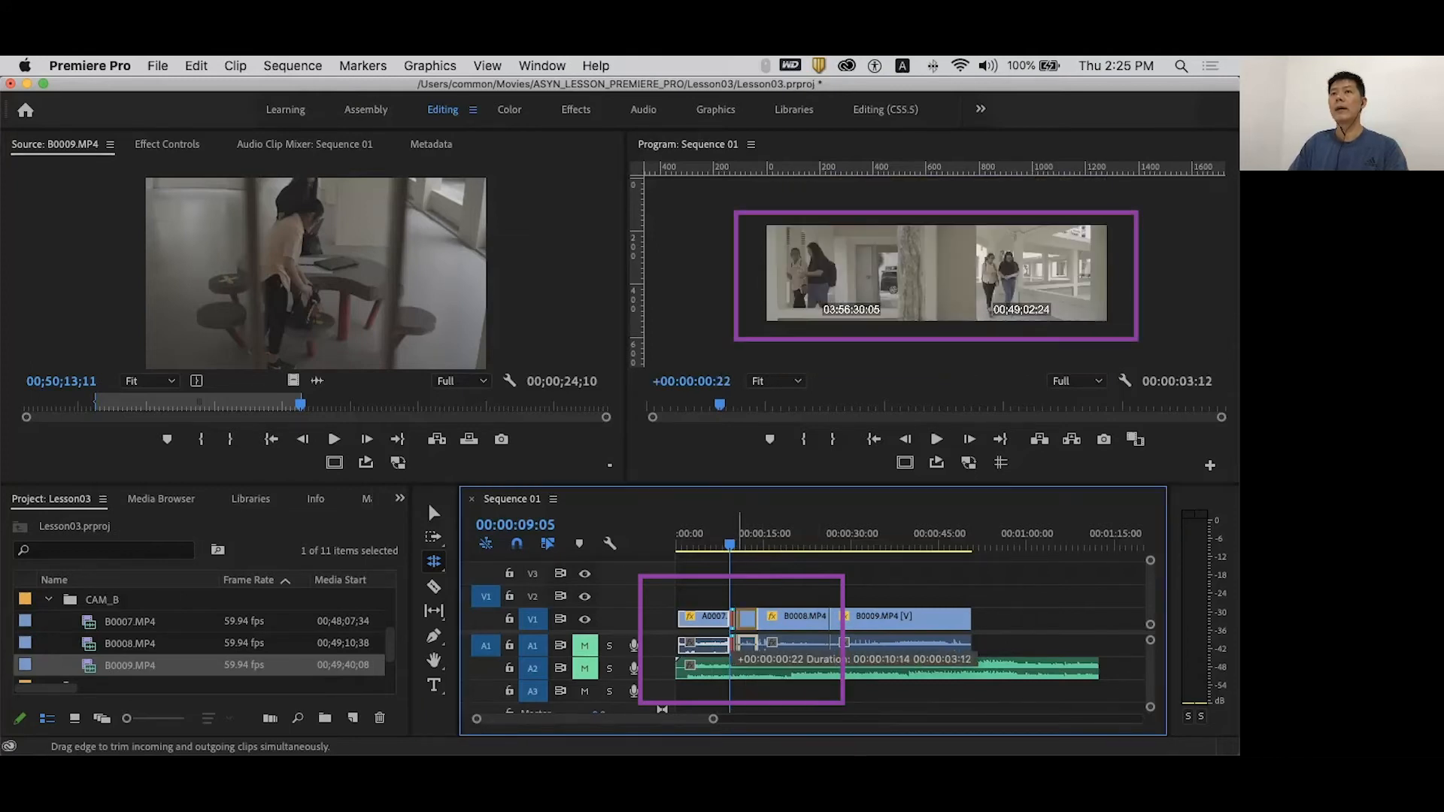
{"action": "left_click_drag", "start_coordinate": [739, 642], "coordinate": [717, 642]}
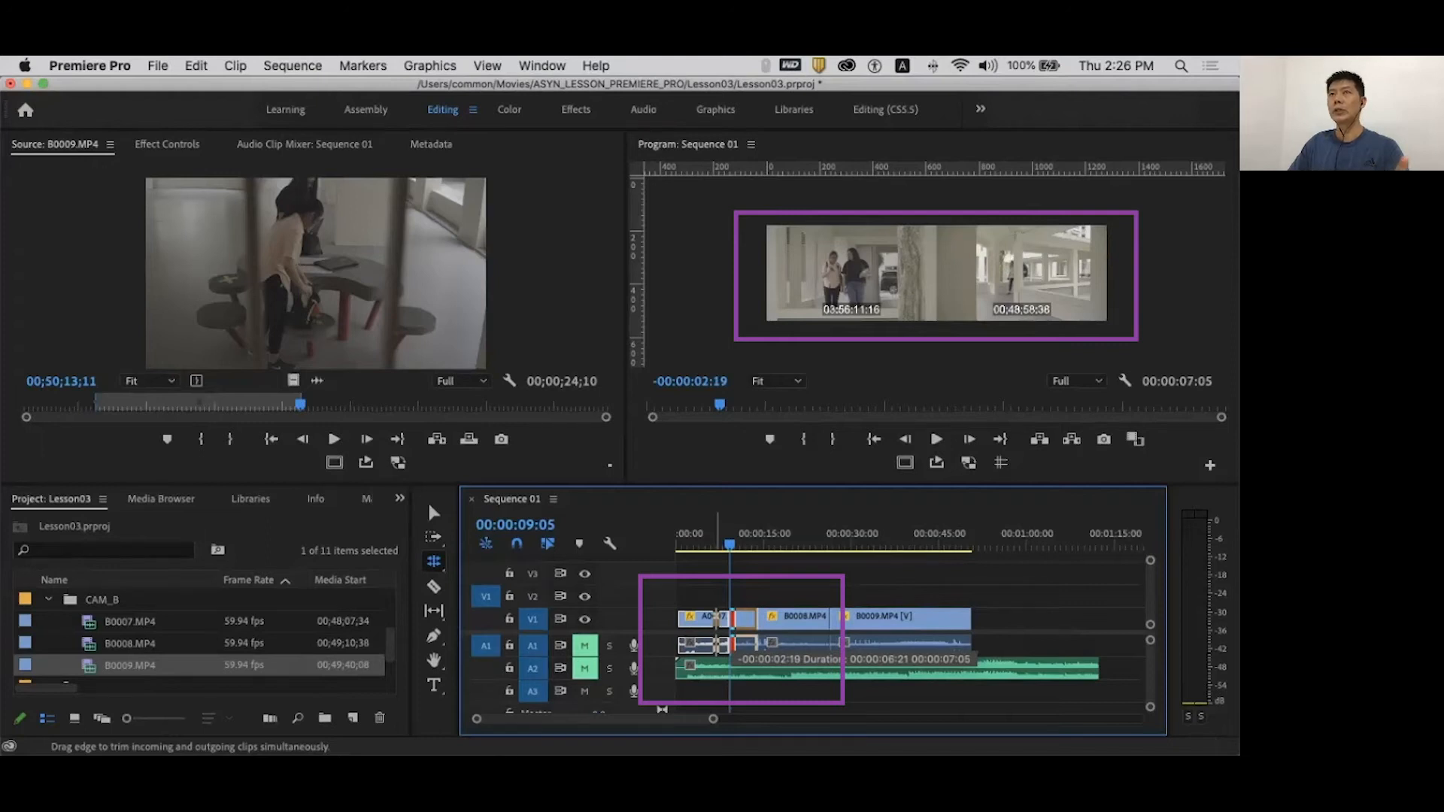
{"action": "left_click_drag", "start_coordinate": [717, 642], "coordinate": [717, 642]}
{"action": "left_click", "coordinate": [434, 561]}
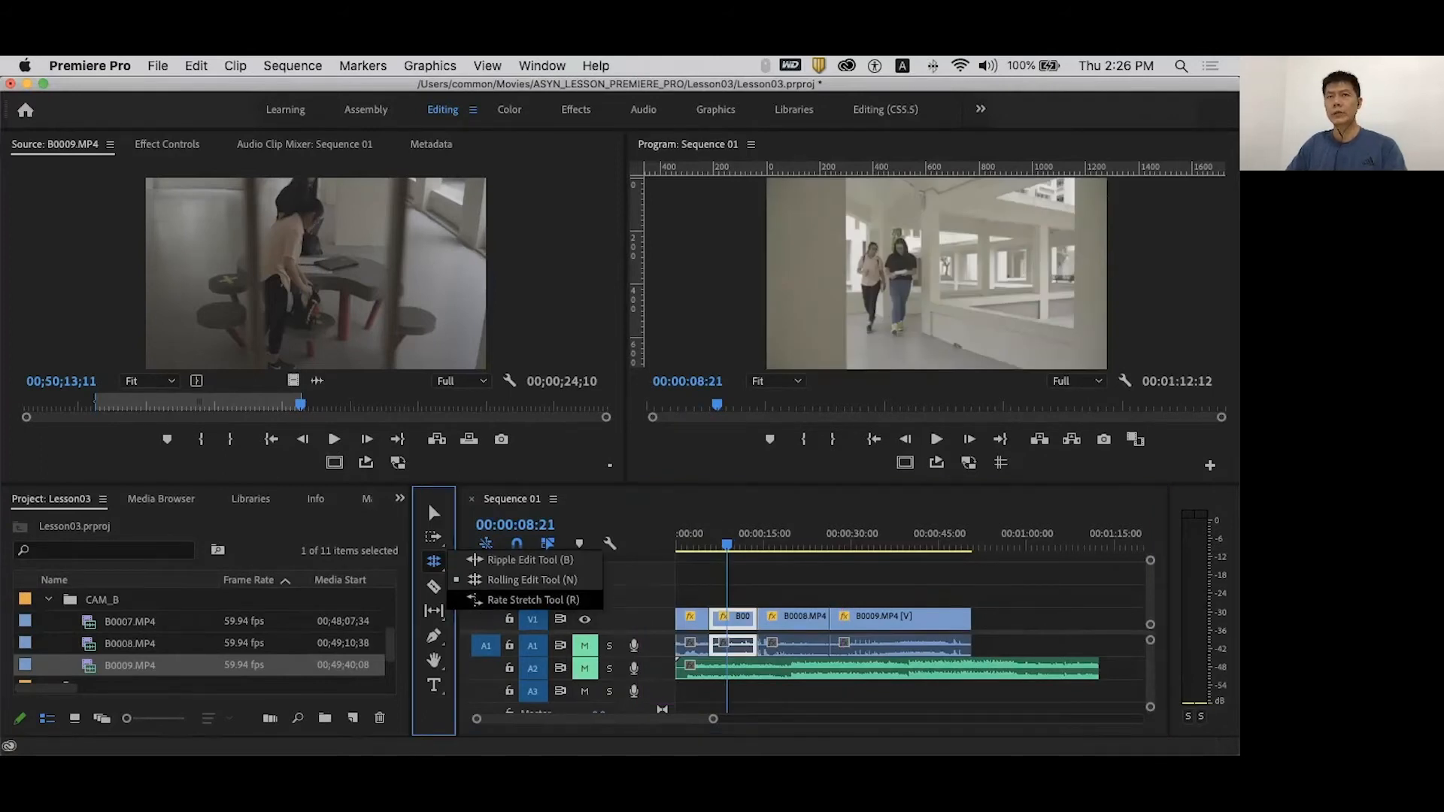
- Rate-stretch B0009 to a 00:00:13:07 duration and play it back in the sequence
{"action": "left_click", "coordinate": [527, 599]}
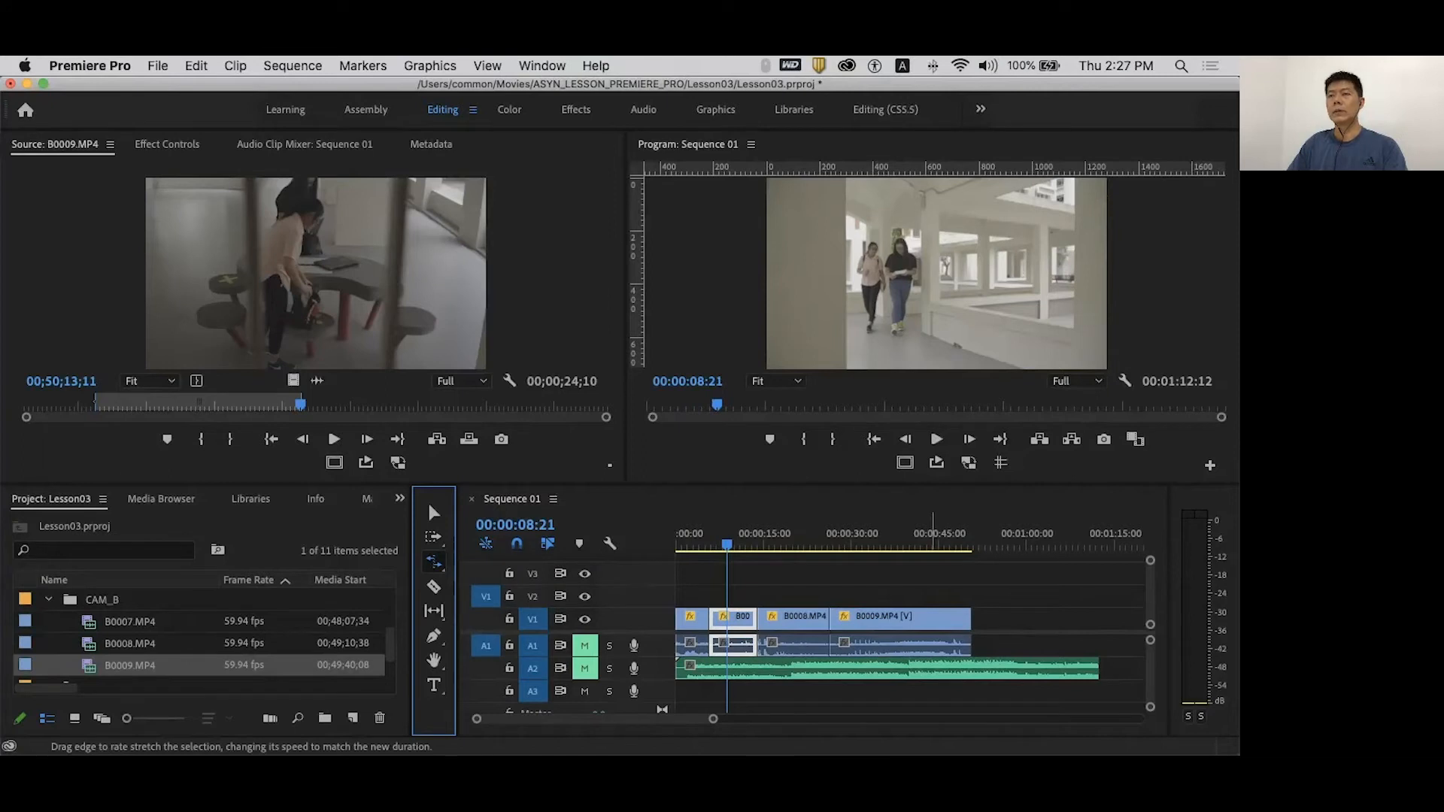
{"action": "left_click", "coordinate": [927, 648]}
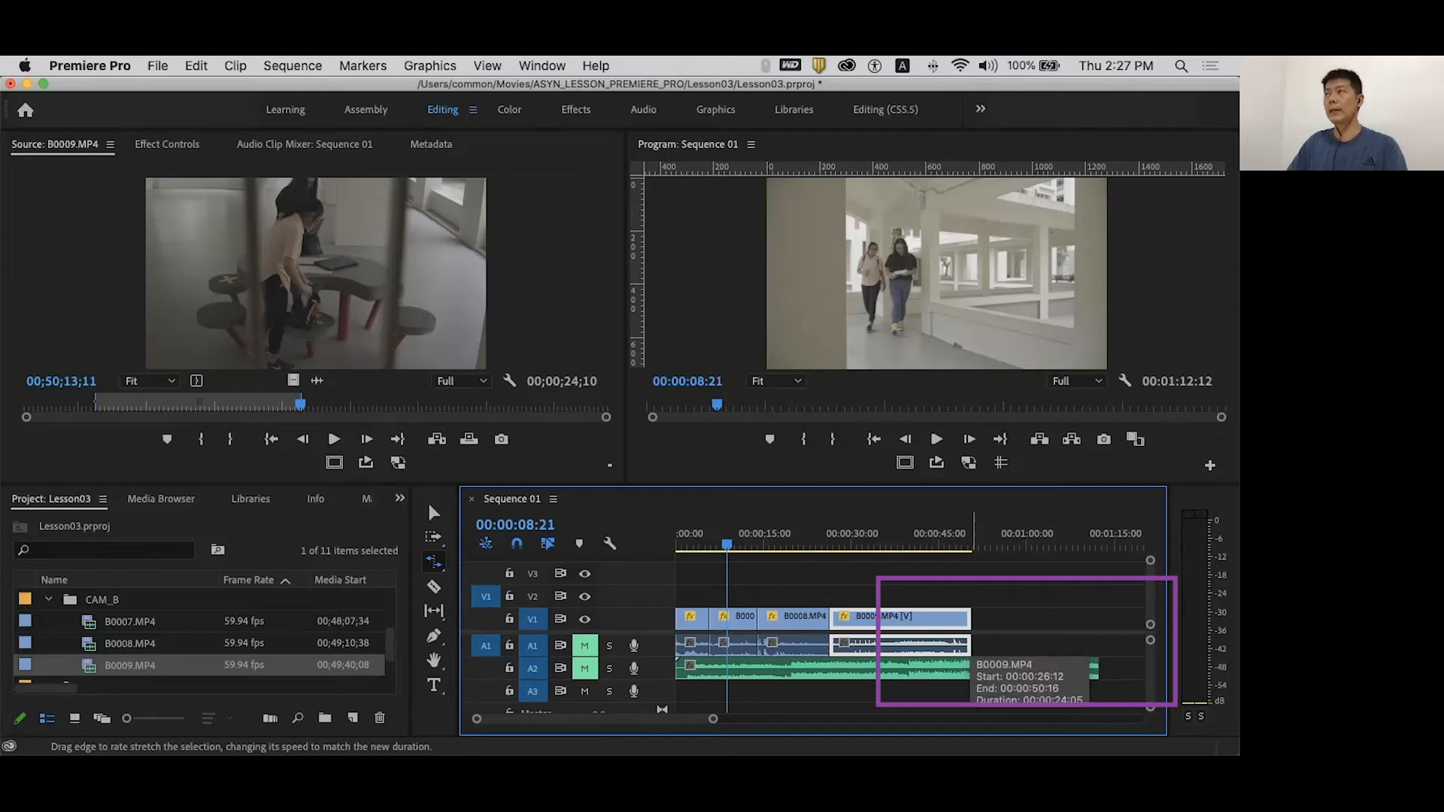
{"action": "left_click_drag", "start_coordinate": [970, 644], "coordinate": [896, 644]}
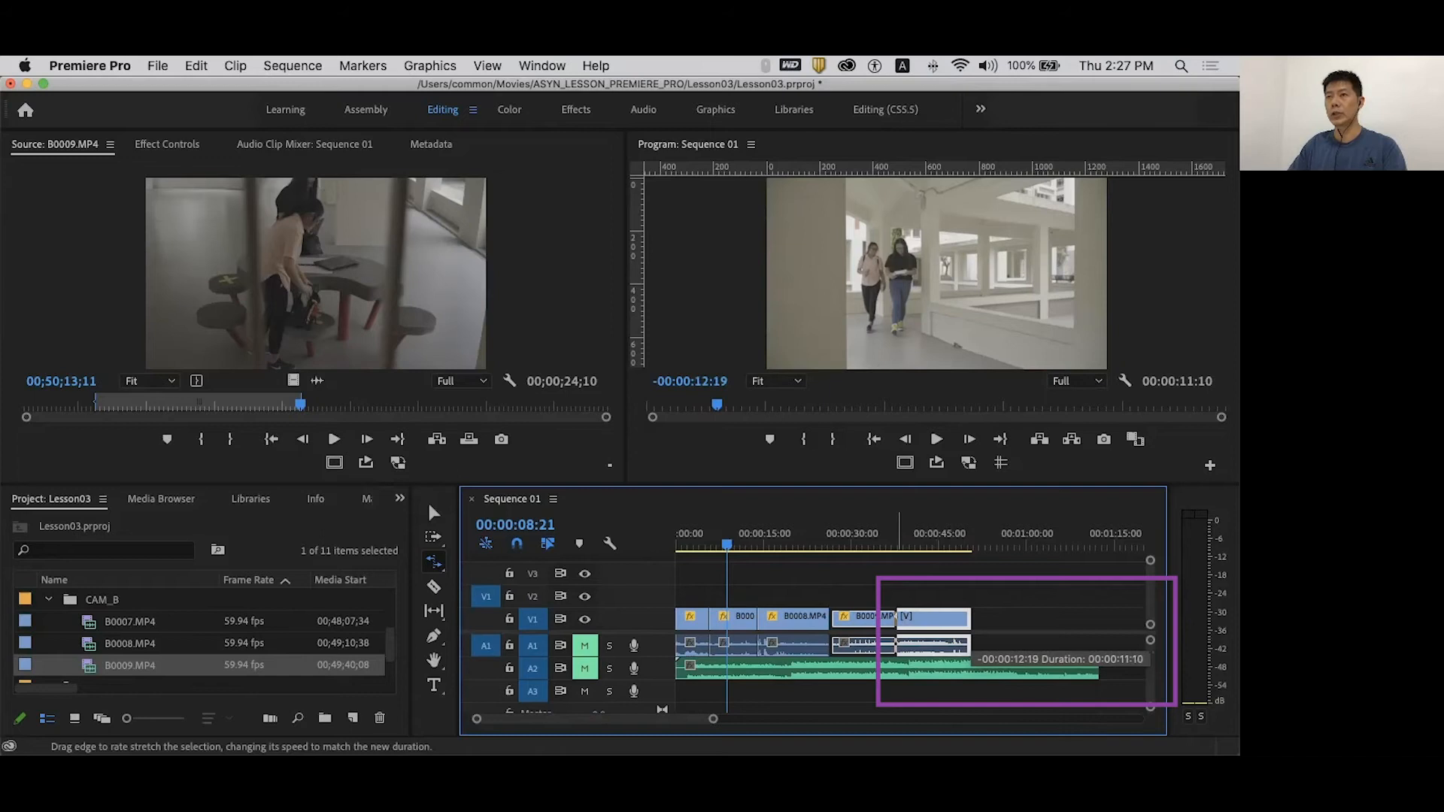
{"action": "left_click_drag", "start_coordinate": [896, 644], "coordinate": [971, 644]}
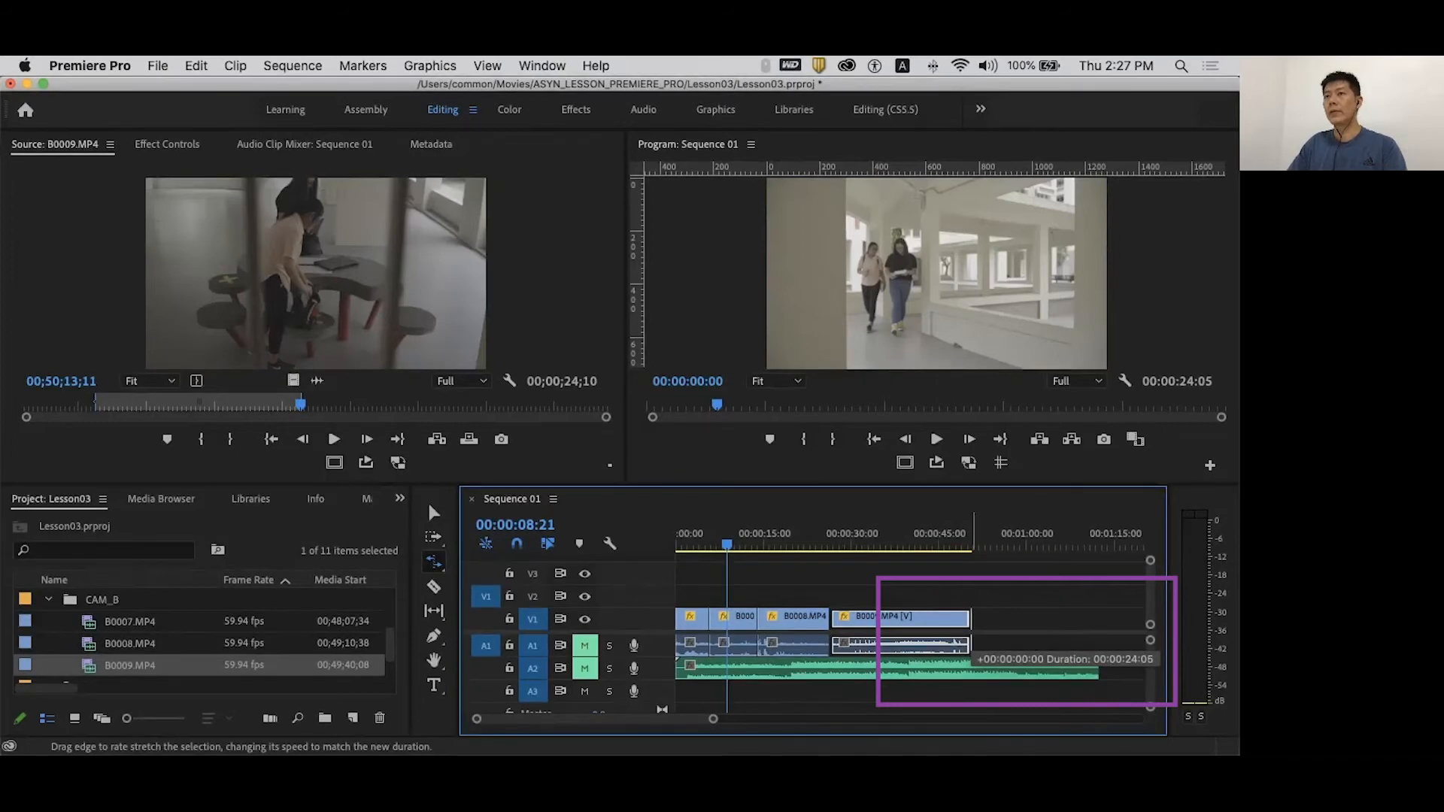
{"action": "left_click_drag", "start_coordinate": [971, 644], "coordinate": [907, 644]}
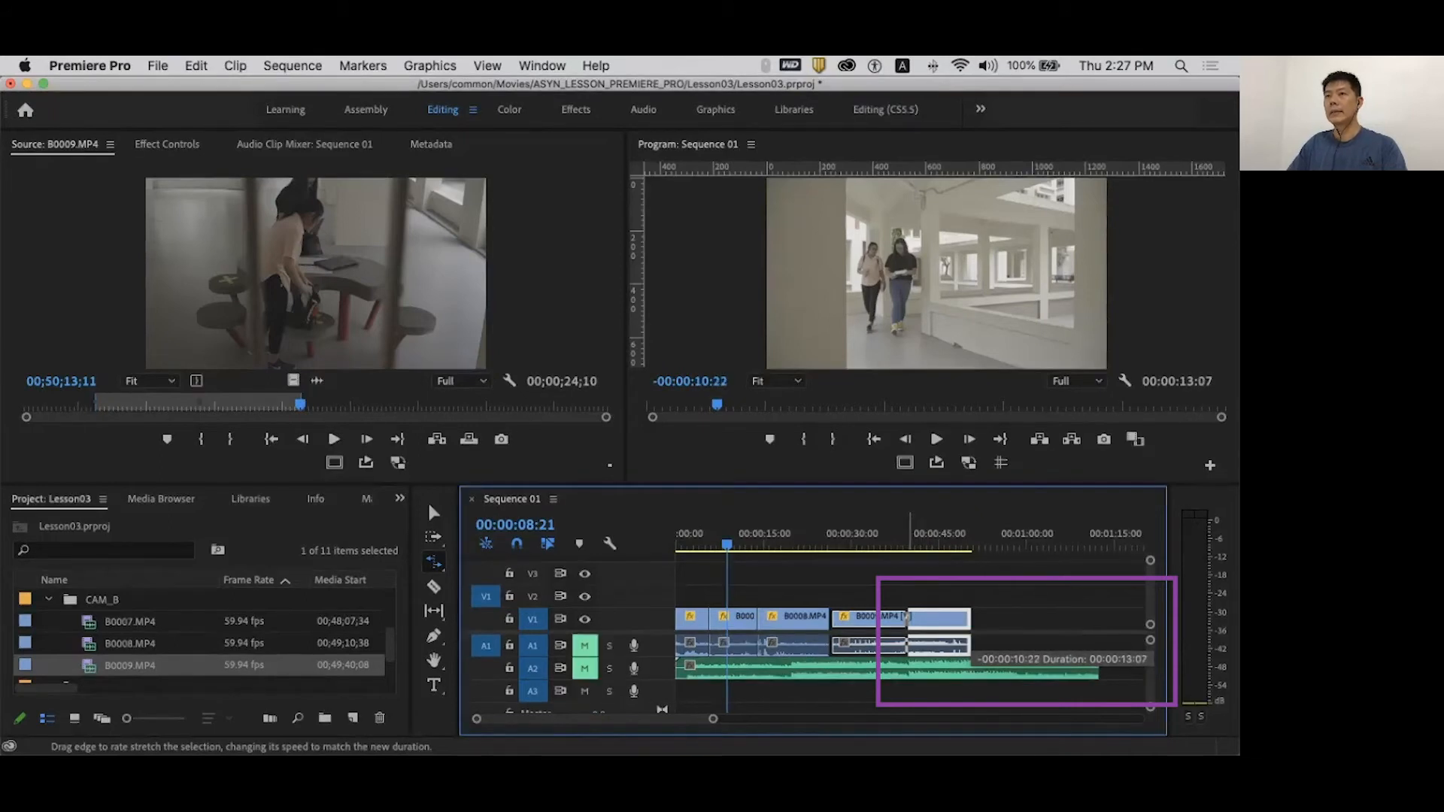
{"action": "left_click_drag", "start_coordinate": [906, 617], "coordinate": [906, 616]}
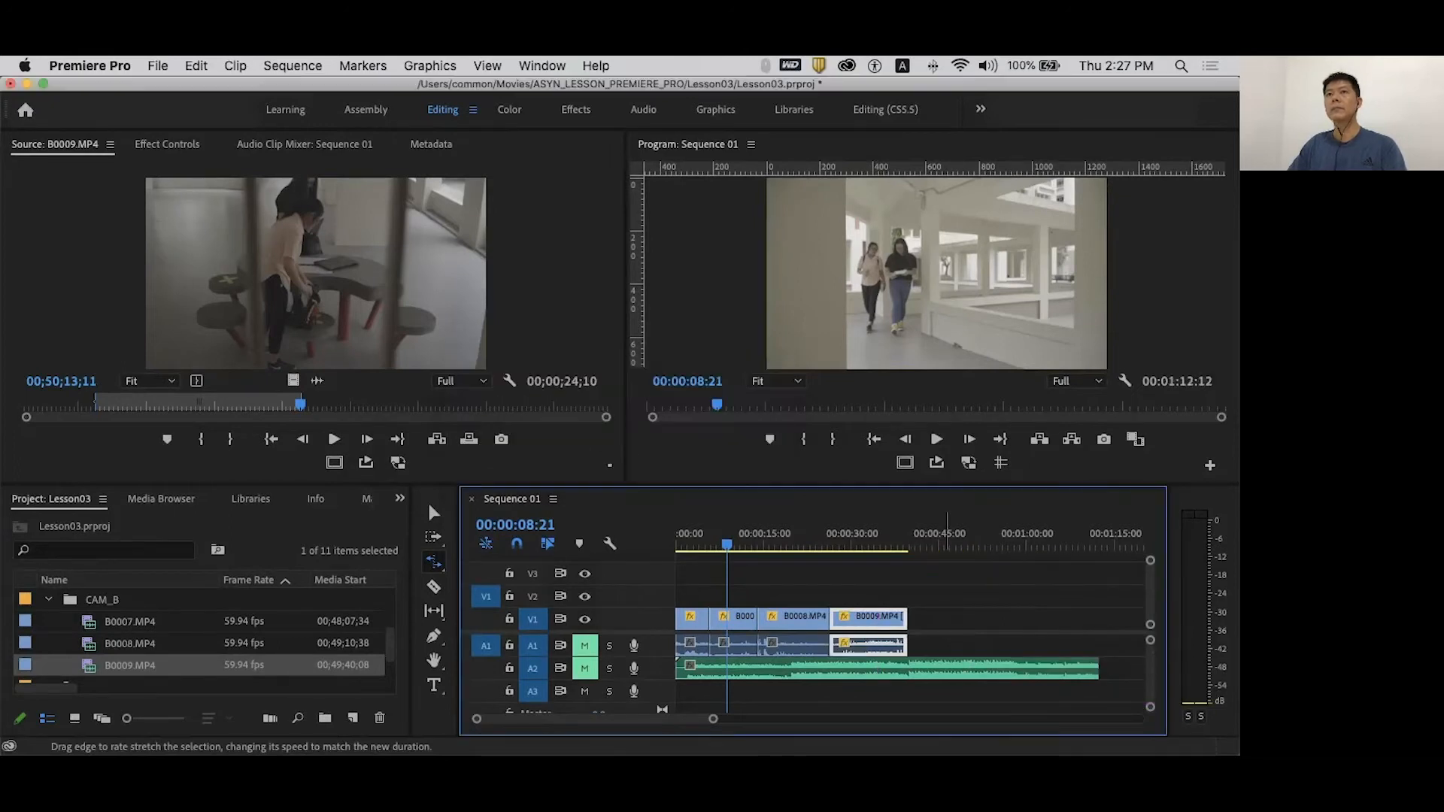
{"action": "left_click", "coordinate": [842, 530]}
{"action": "key", "text": "space"}
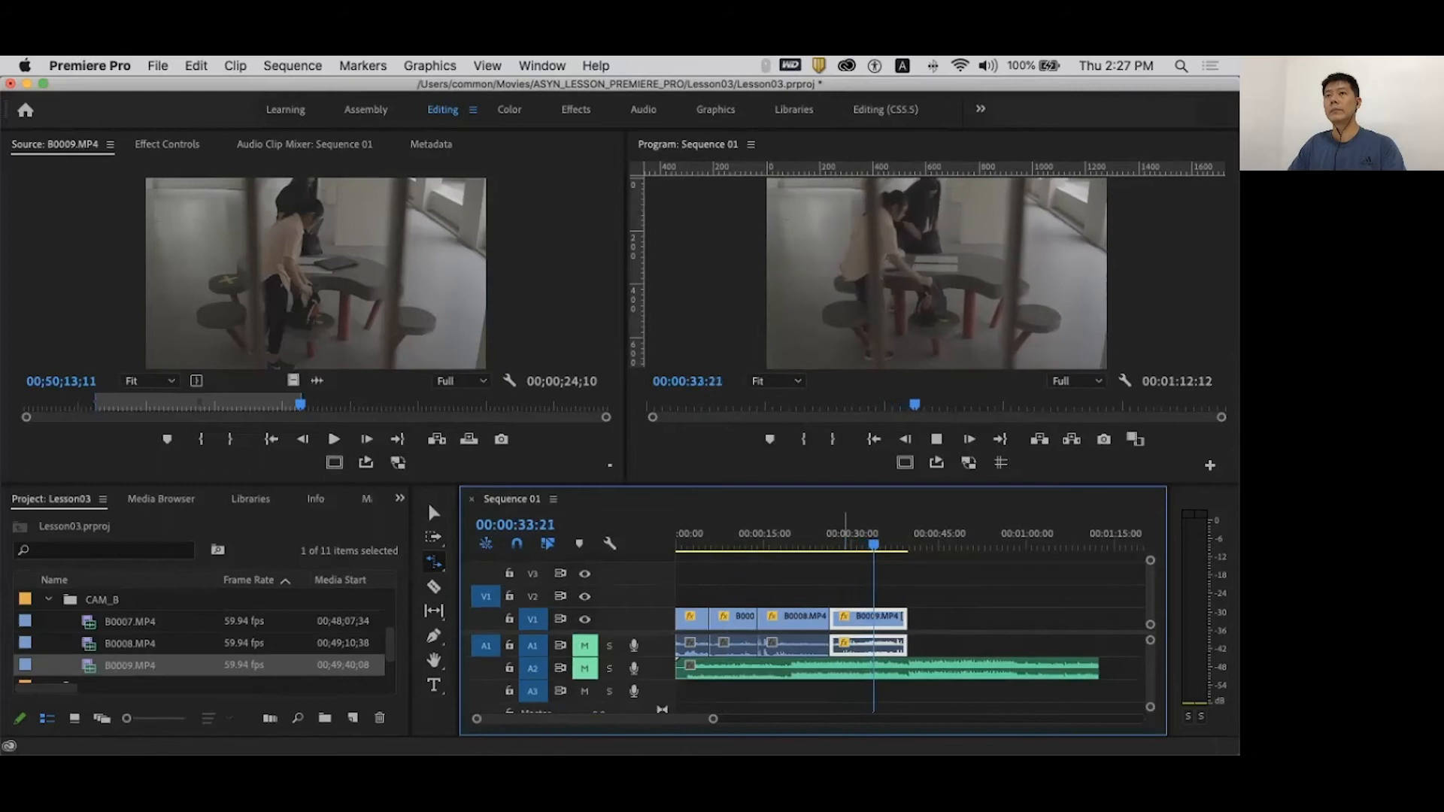
- Stretch B0009 out to 00:00:39:15 at 60.14% speed and preview the slow motion
{"action": "key", "text": "space"}
{"action": "left_click_drag", "start_coordinate": [905, 617], "coordinate": [970, 617]}
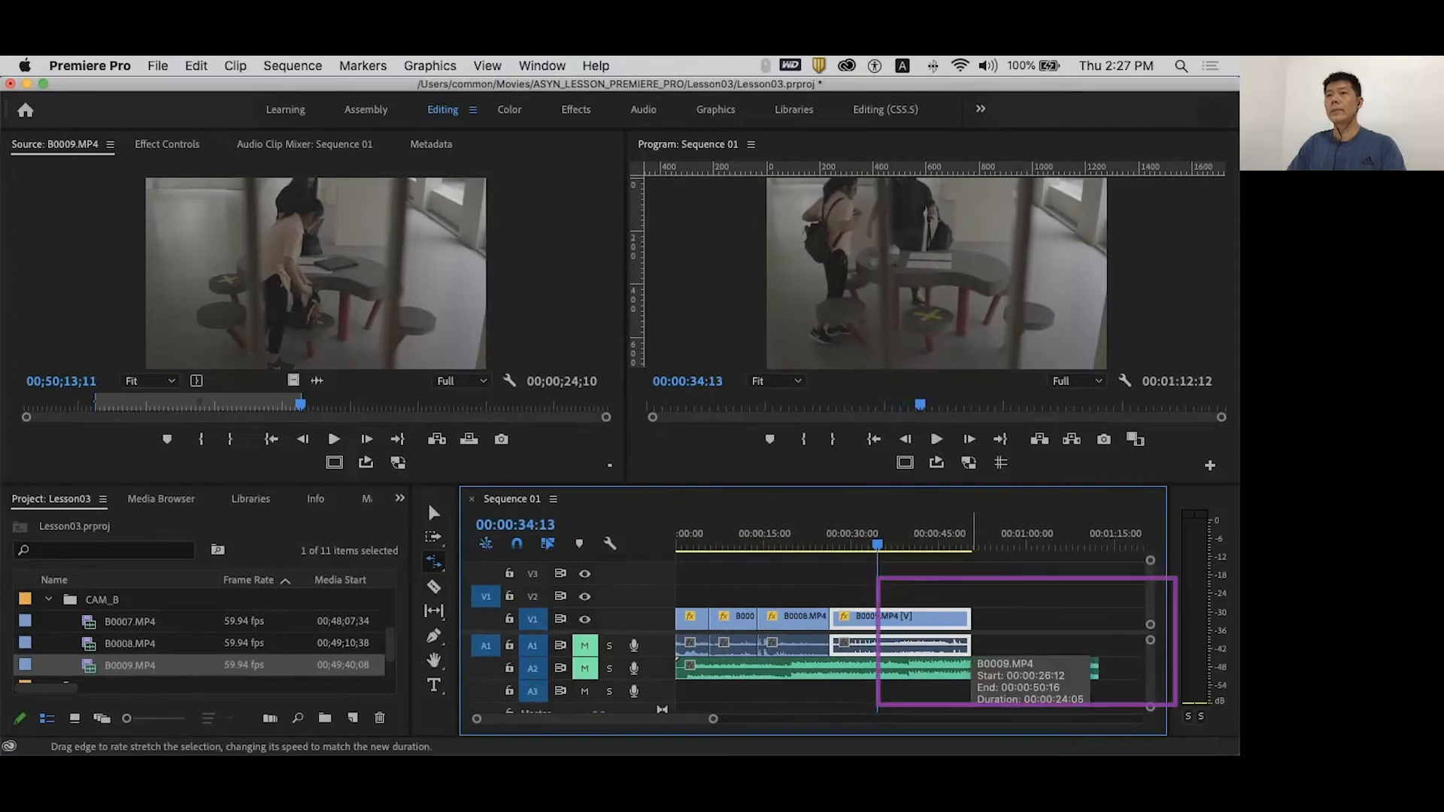
{"action": "left_click_drag", "start_coordinate": [971, 645], "coordinate": [1062, 645]}
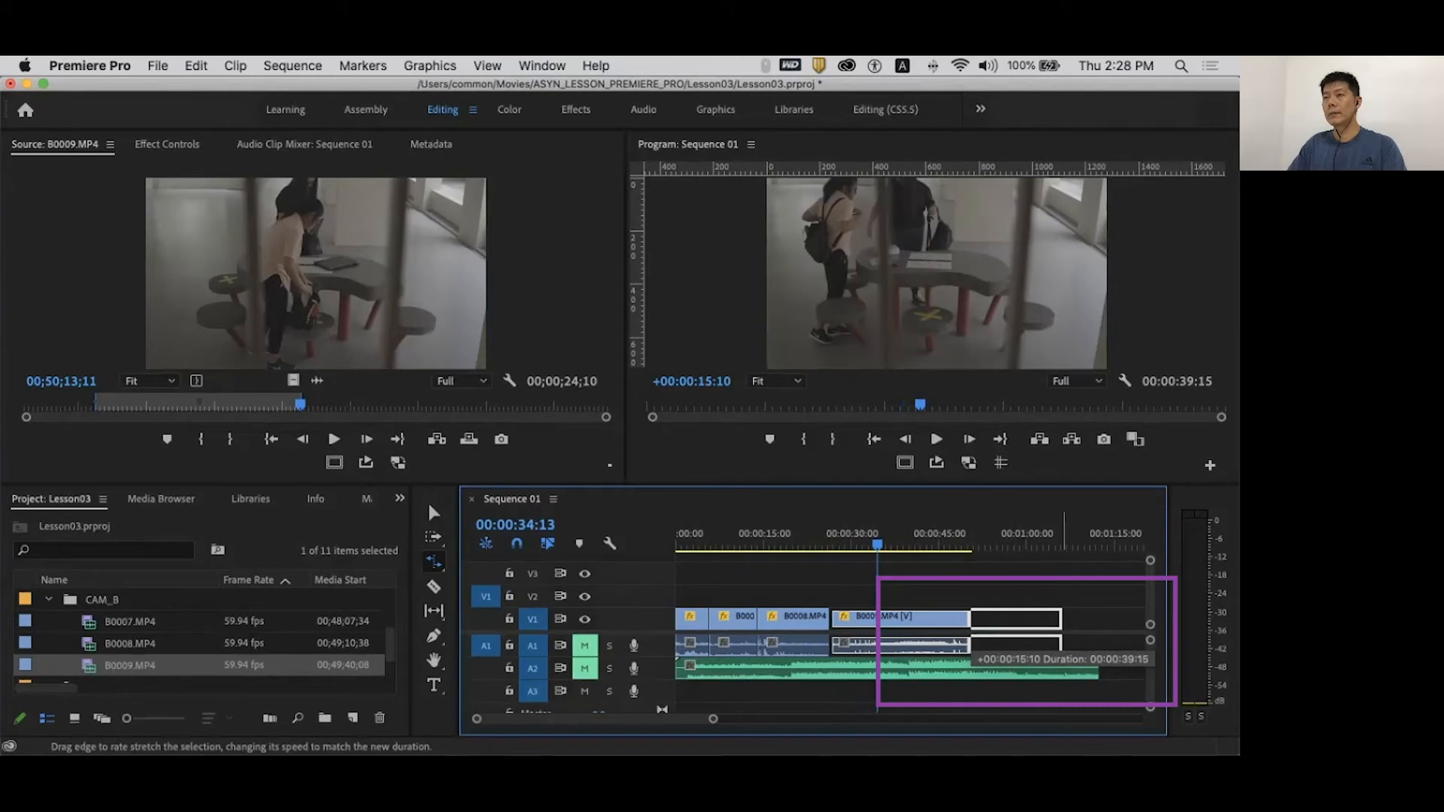
{"action": "left_click_drag", "start_coordinate": [1062, 645], "coordinate": [1064, 645]}
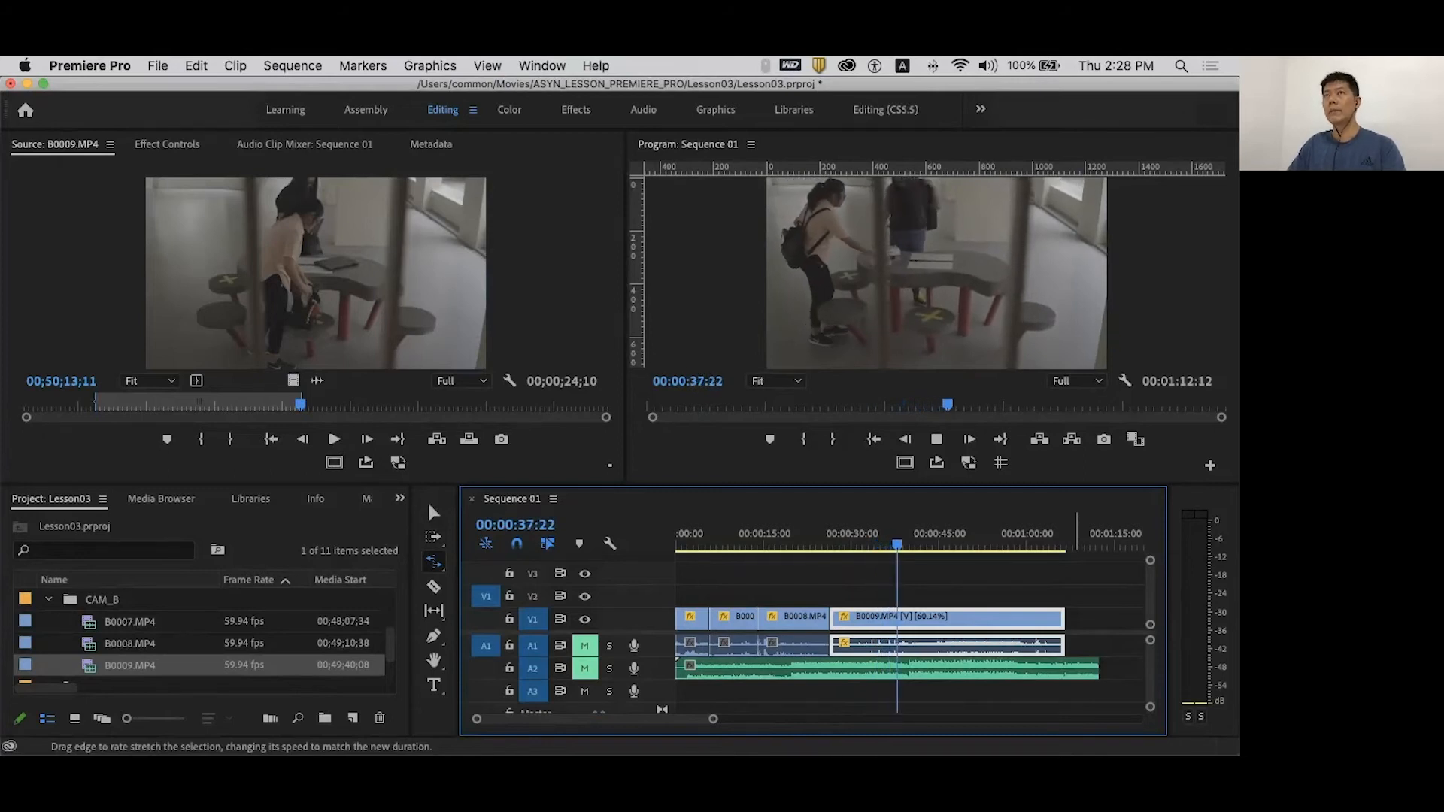
{"action": "key", "text": "space"}
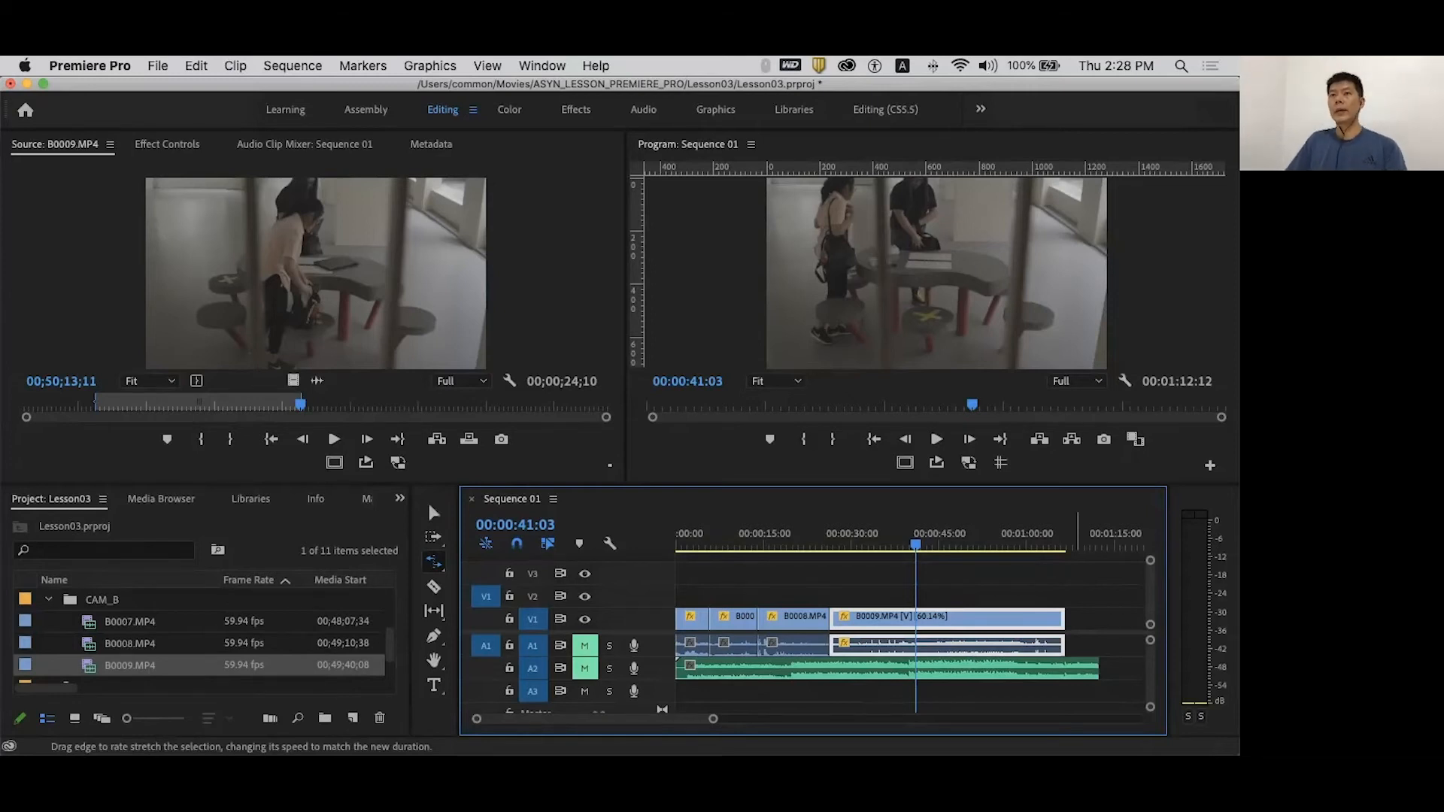
{"action": "left_click", "coordinate": [434, 513]}
{"action": "left_click", "coordinate": [691, 539]}
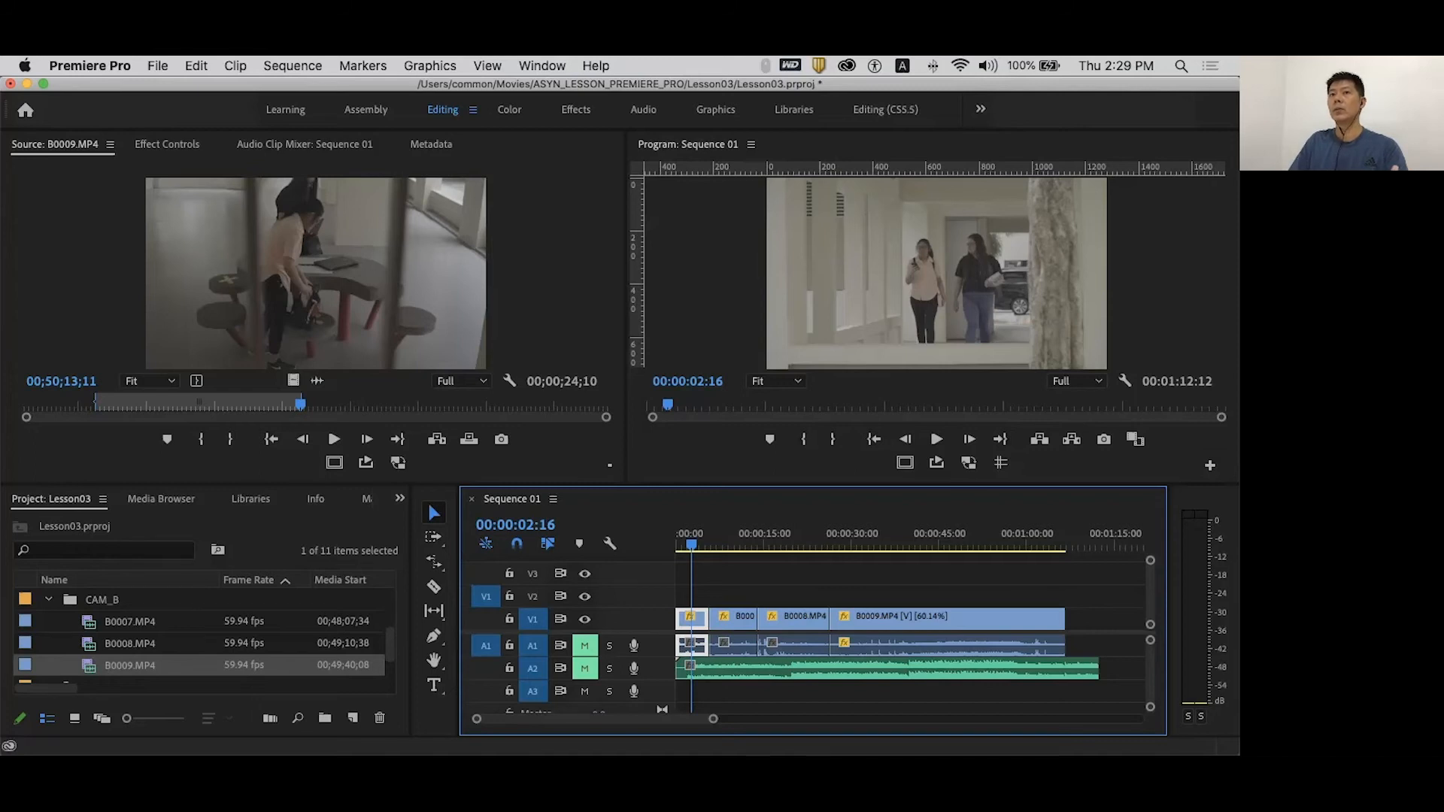
- Park the playhead at 00:00:03:07 and trim A0007's in point to it
{"action": "mouse_move", "coordinate": [691, 544]}
{"action": "left_mouse_down"}
{"action": "mouse_move", "coordinate": [676, 544]}
{"action": "mouse_move", "coordinate": [706, 544]}
{"action": "mouse_move", "coordinate": [678, 543]}
{"action": "left_mouse_up"}
{"action": "key", "text": "space"}
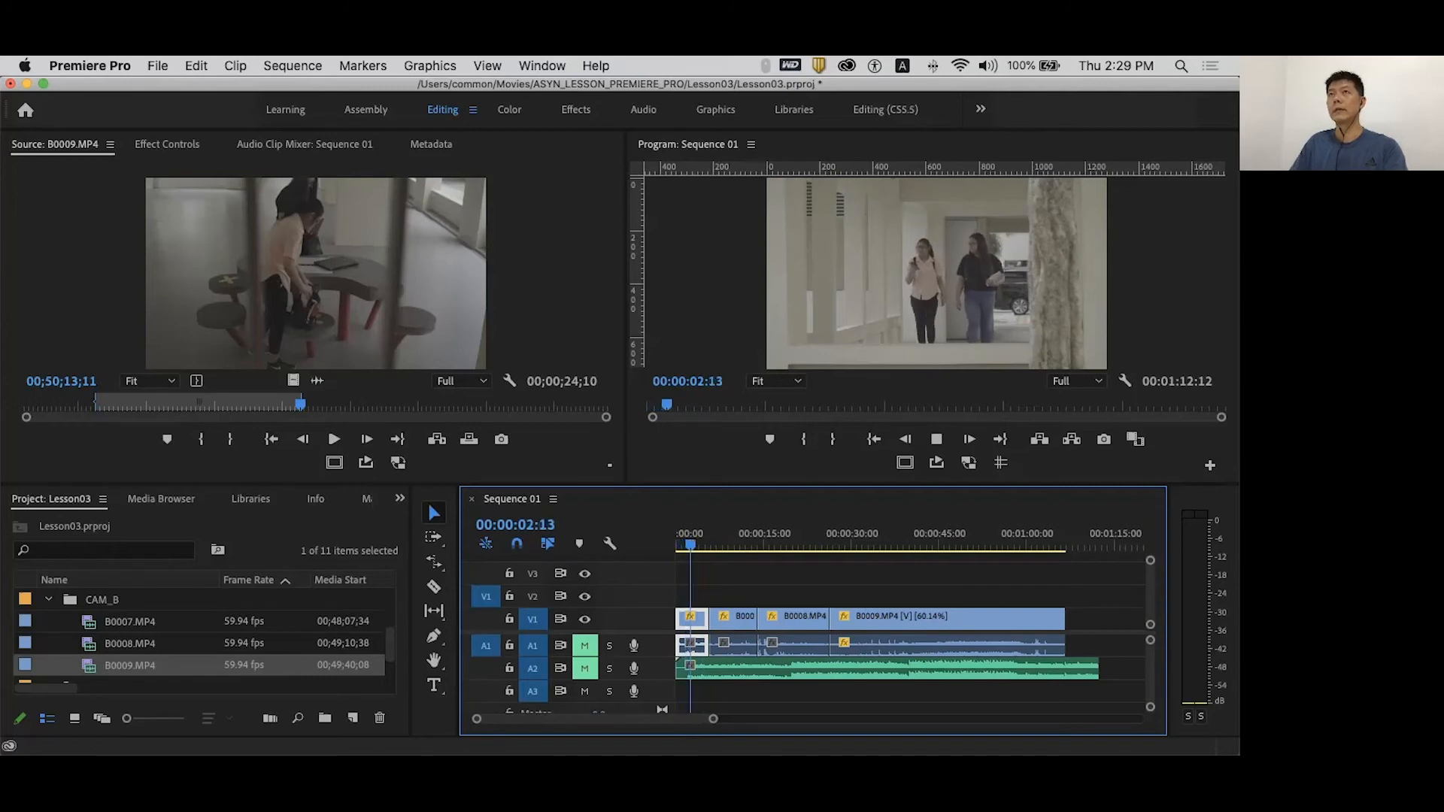
{"action": "key", "text": "space"}
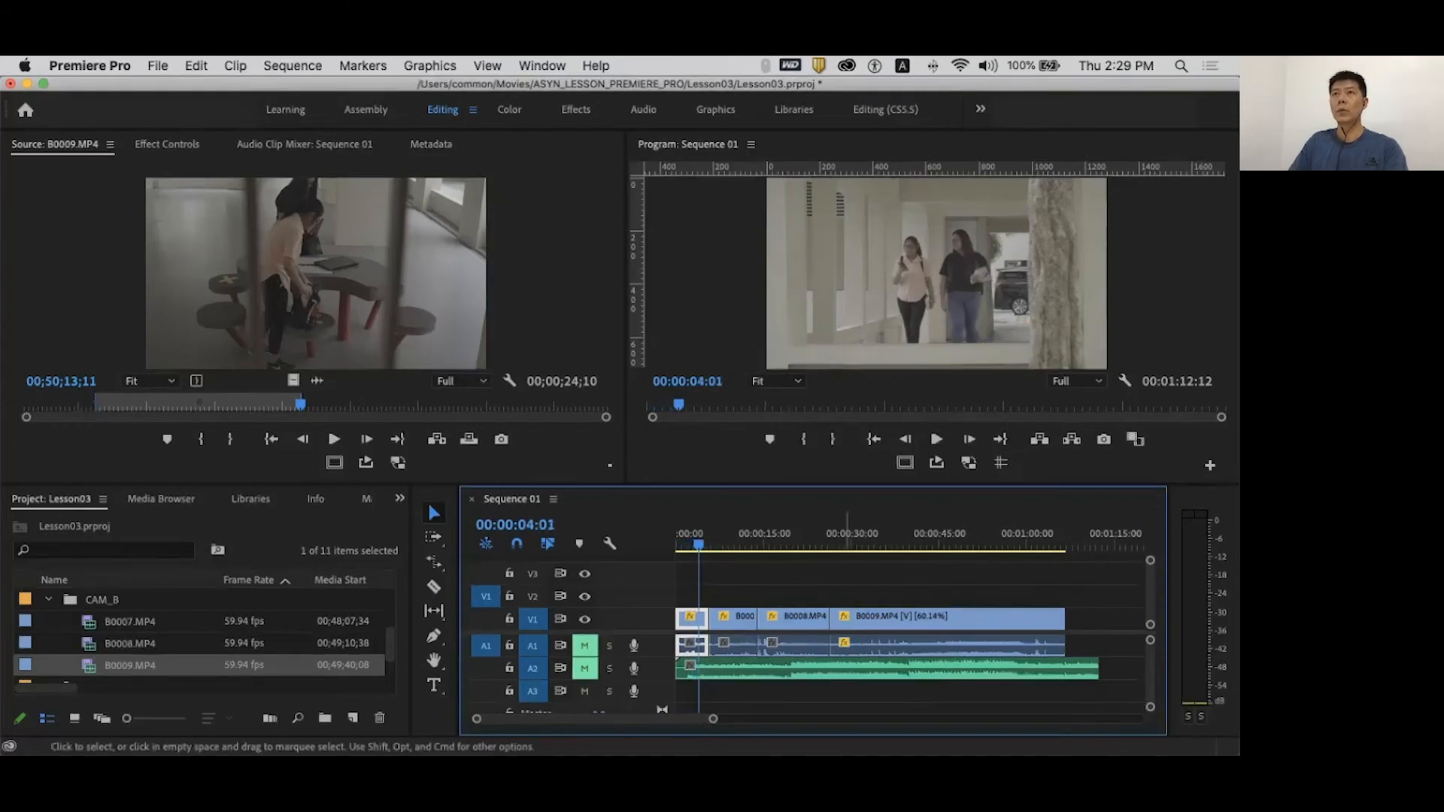
{"action": "mouse_move", "coordinate": [699, 543]}
{"action": "left_mouse_down"}
{"action": "mouse_move", "coordinate": [680, 543]}
{"action": "mouse_move", "coordinate": [708, 543]}
{"action": "left_mouse_up"}
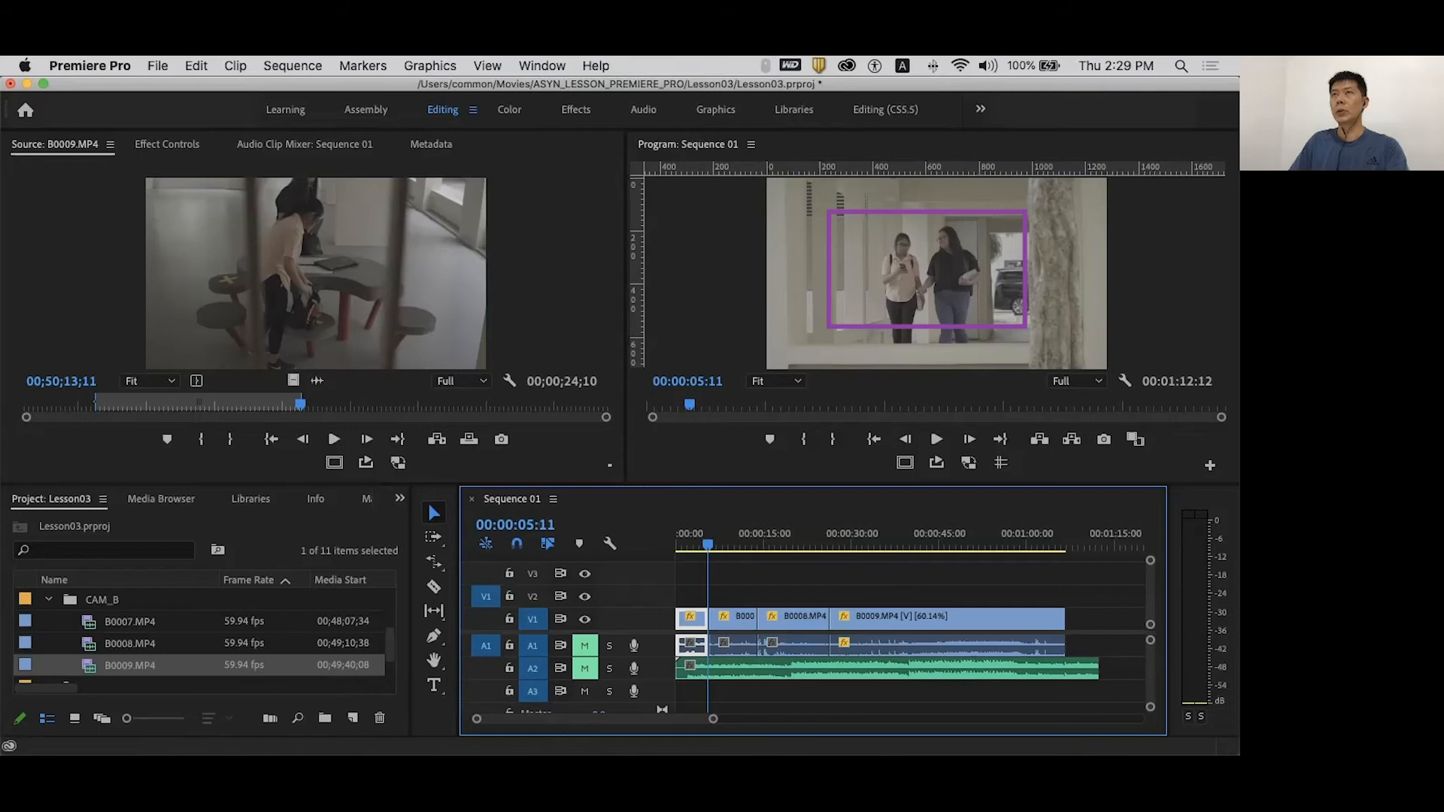
{"action": "left_click_drag", "start_coordinate": [707, 543], "coordinate": [695, 543]}
{"action": "left_click_drag", "start_coordinate": [678, 643], "coordinate": [696, 643]}
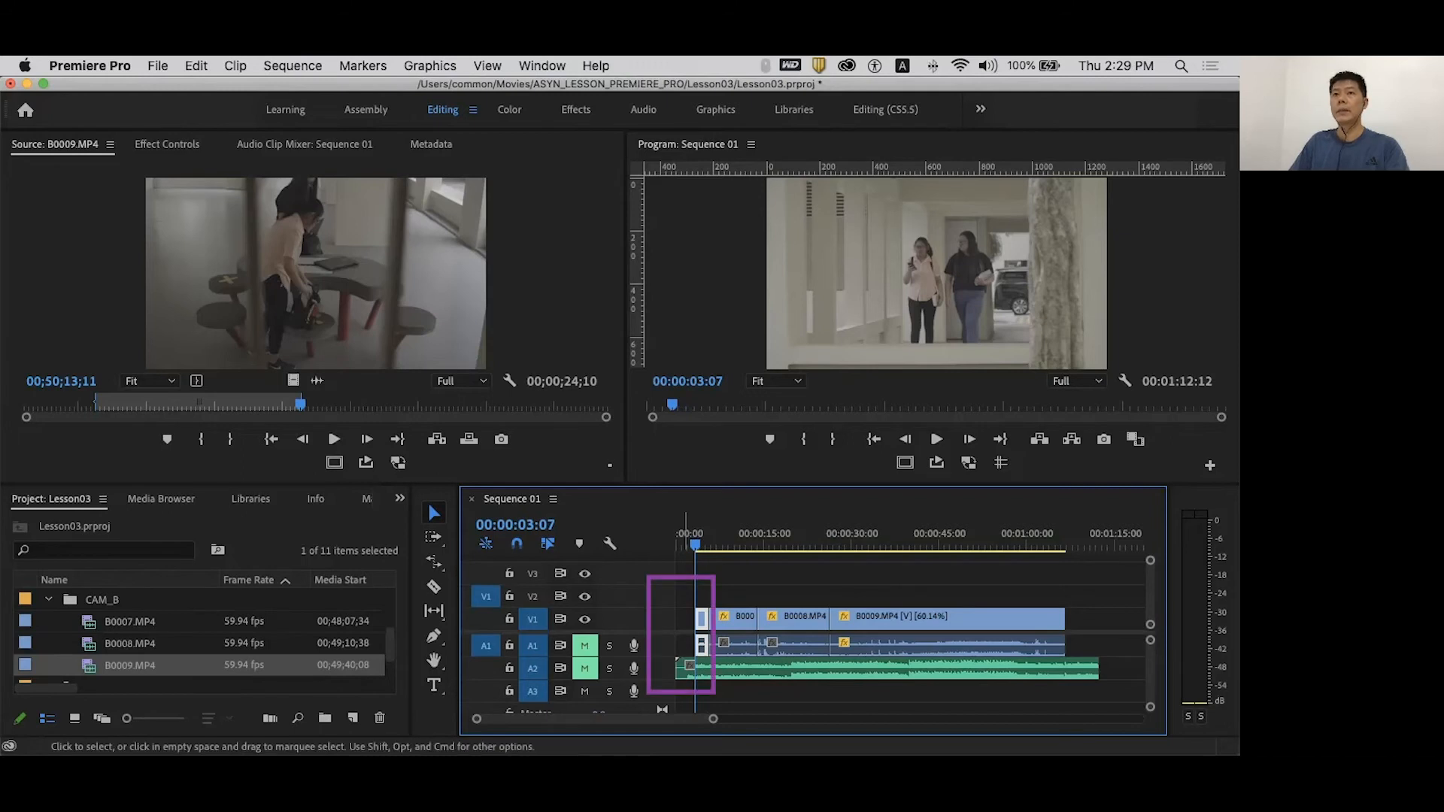
- Ripple delete the leading gap so Sequence 01 opens directly on A0007
{"action": "left_click", "coordinate": [686, 619]}
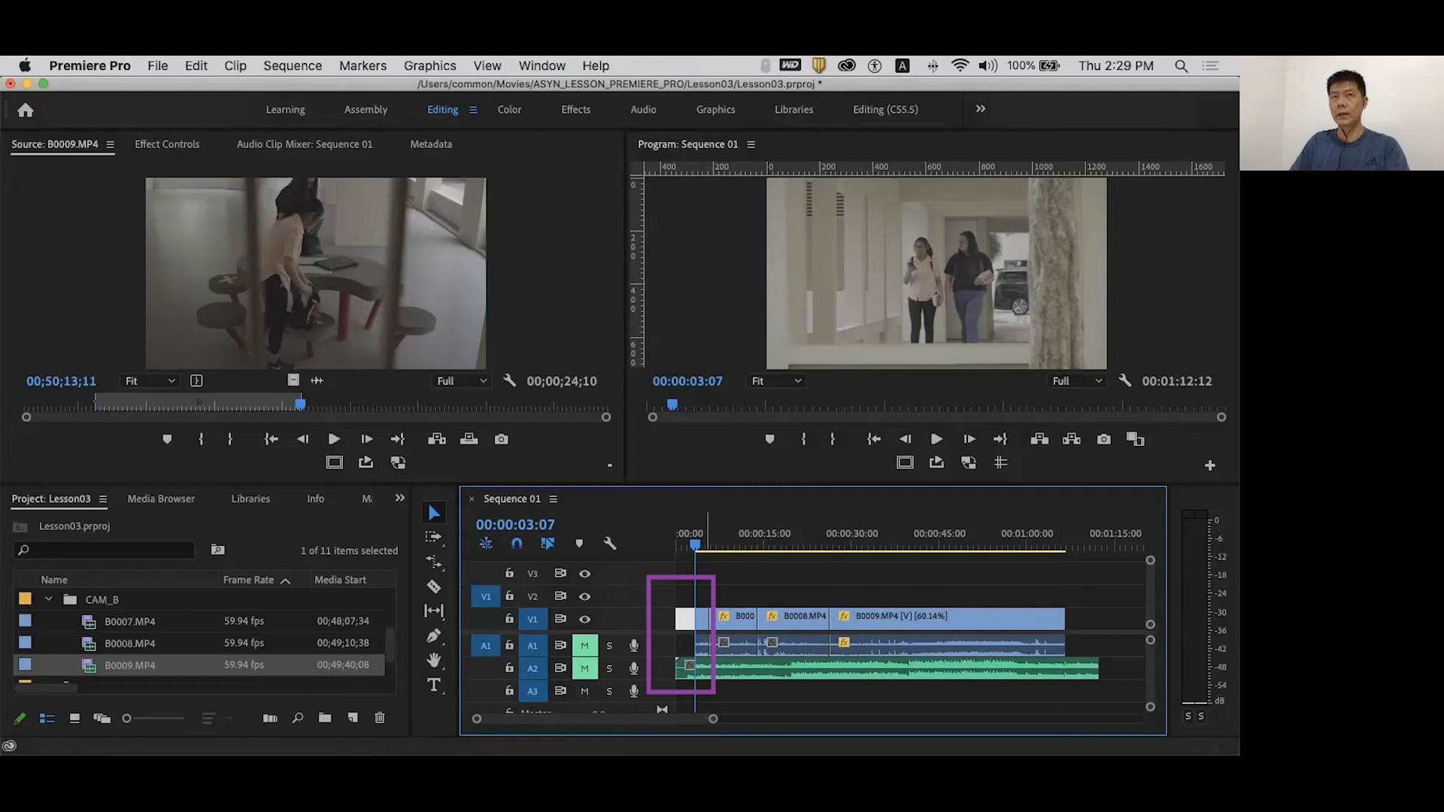
{"action": "mouse_move", "coordinate": [1083, 577]}
{"action": "left_mouse_down"}
{"action": "mouse_move", "coordinate": [750, 600]}
{"action": "mouse_move", "coordinate": [707, 626]}
{"action": "left_mouse_up"}
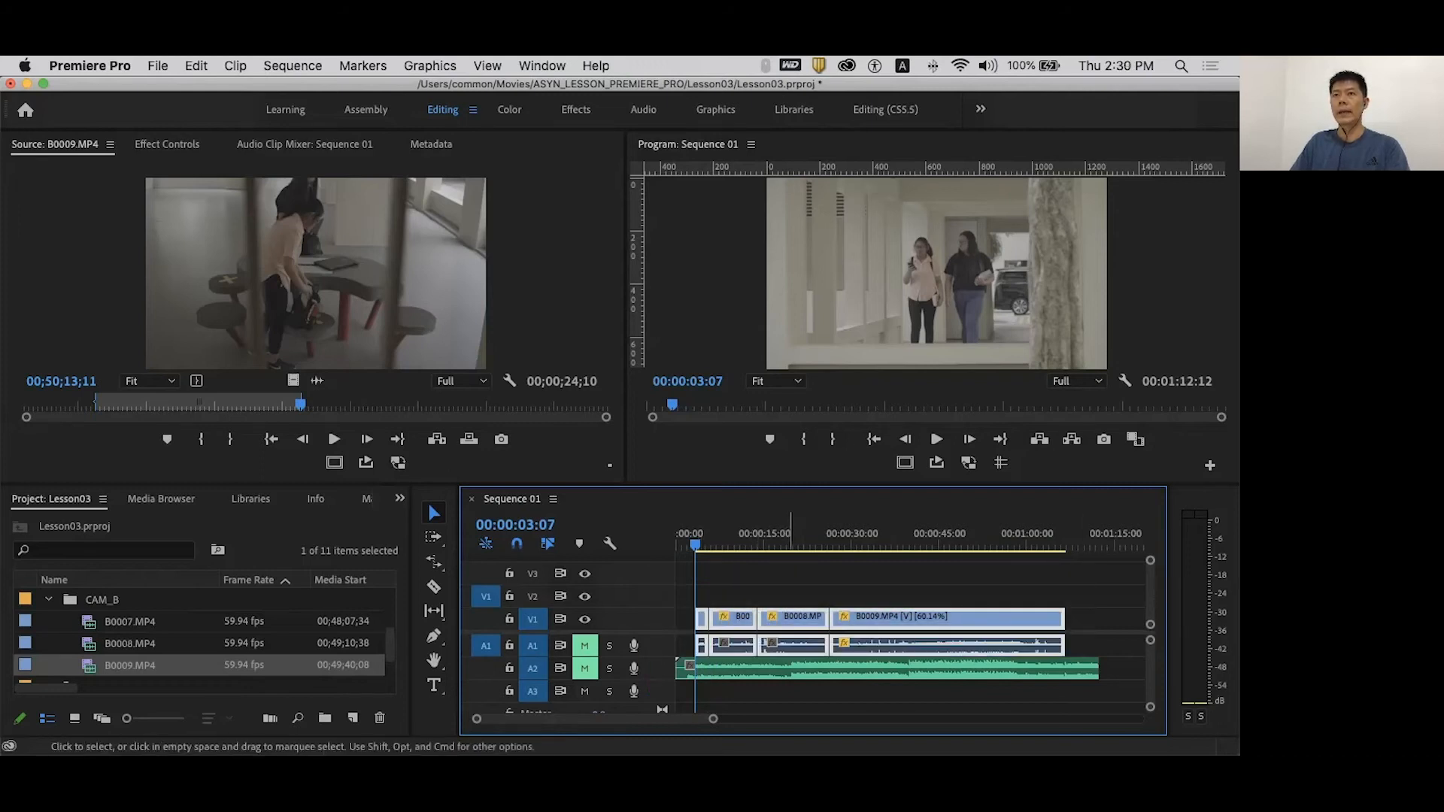
{"action": "left_click_drag", "start_coordinate": [802, 619], "coordinate": [776, 621]}
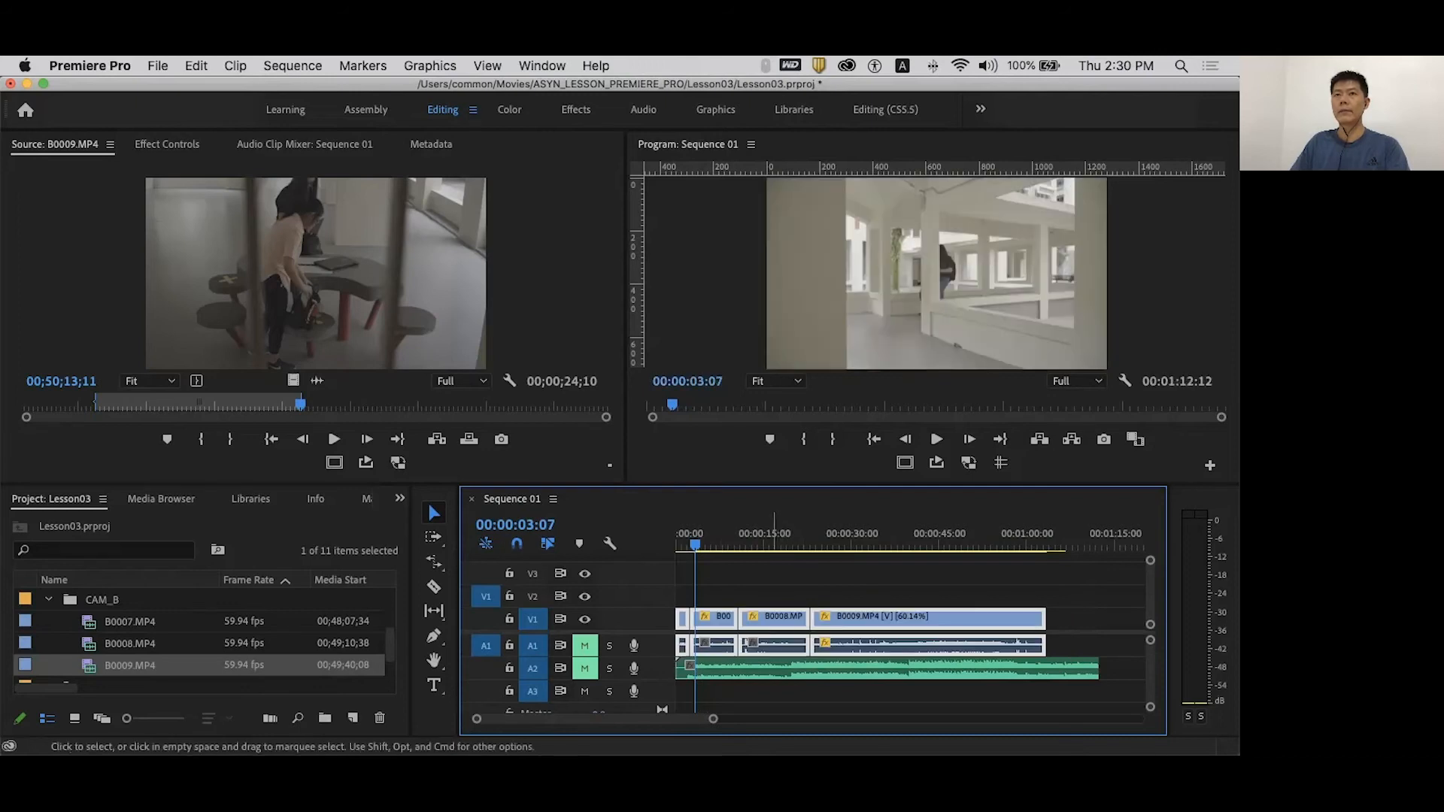
{"action": "key", "text": "super+z"}
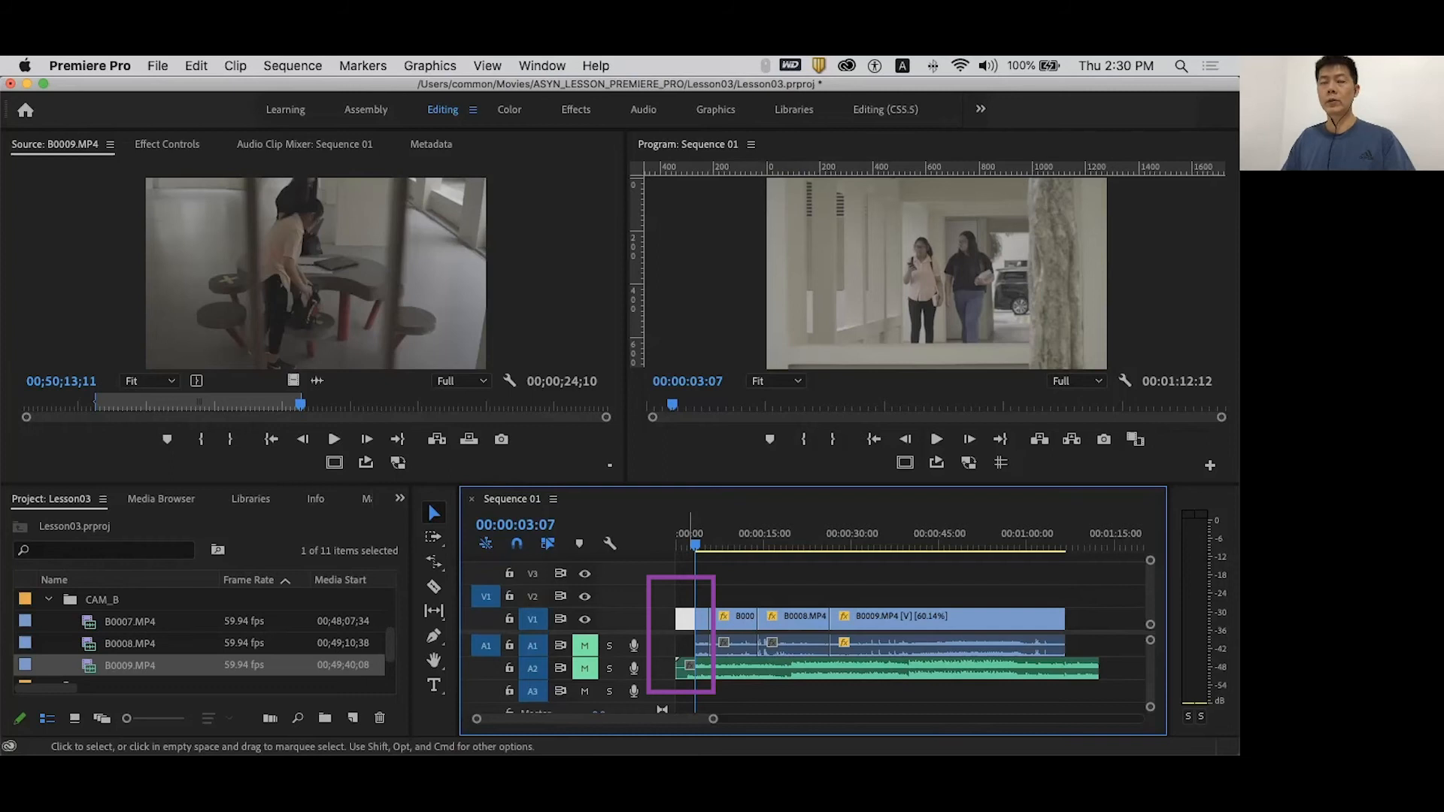
{"action": "key", "text": "Delete"}
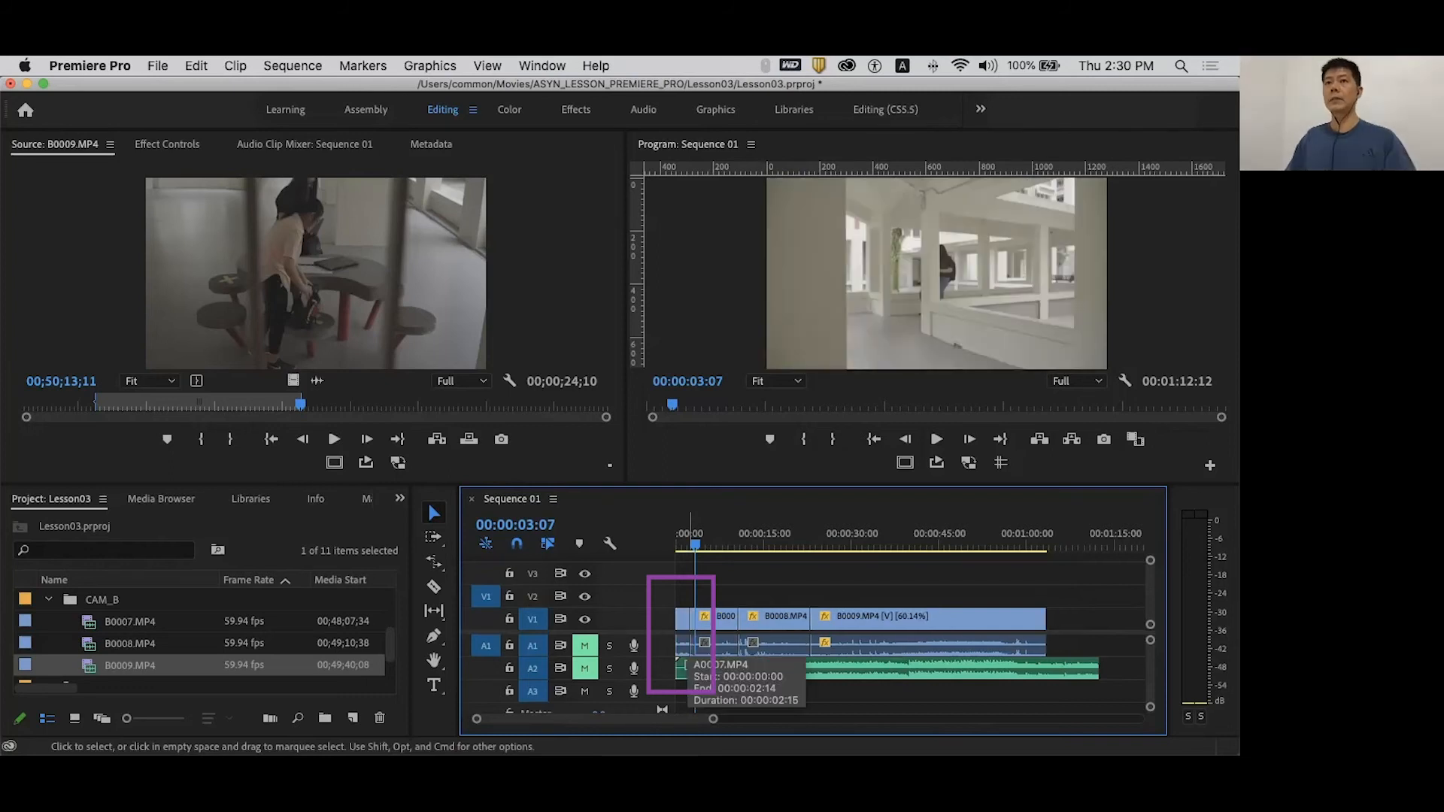
{"action": "key", "text": "Home"}
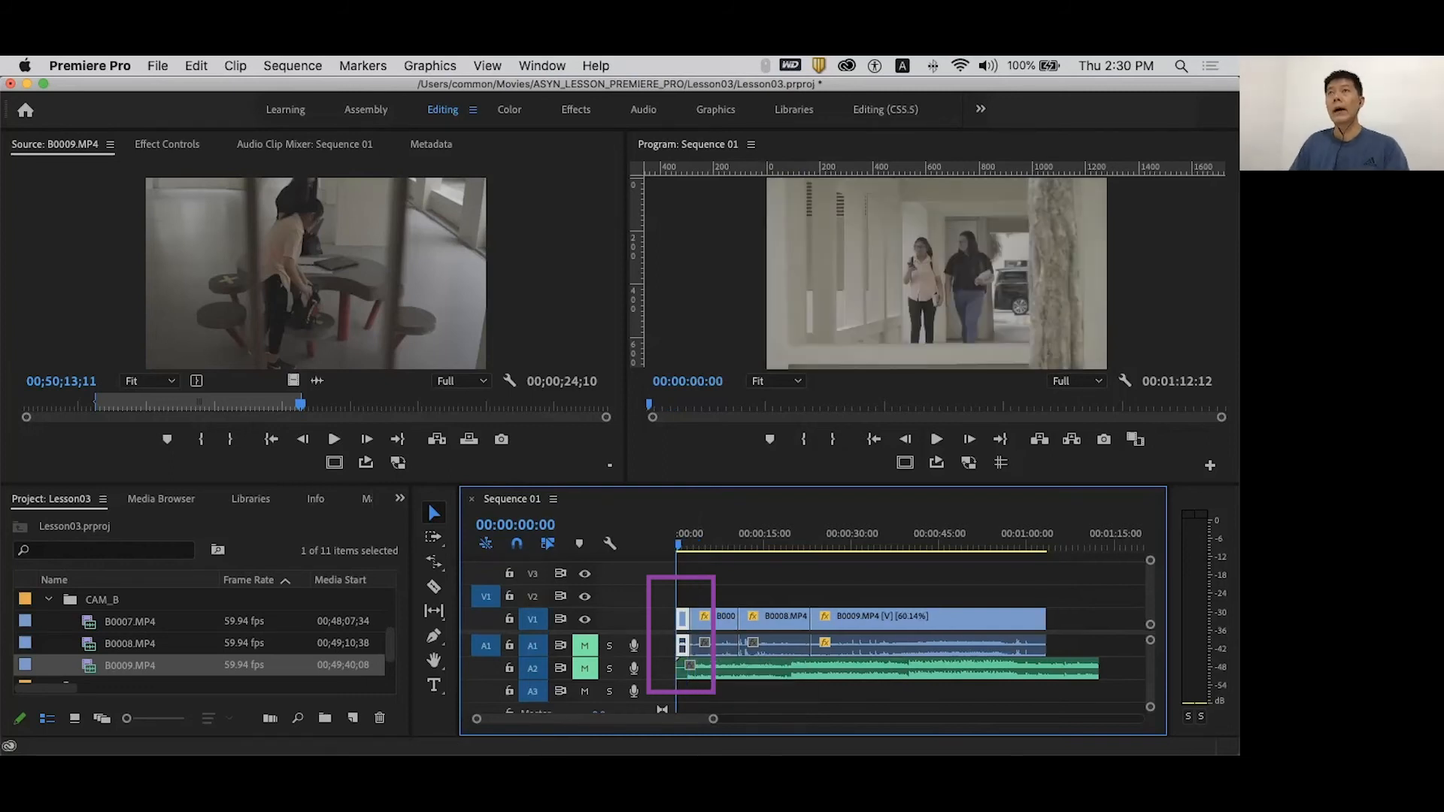
{"action": "key", "text": "space"}
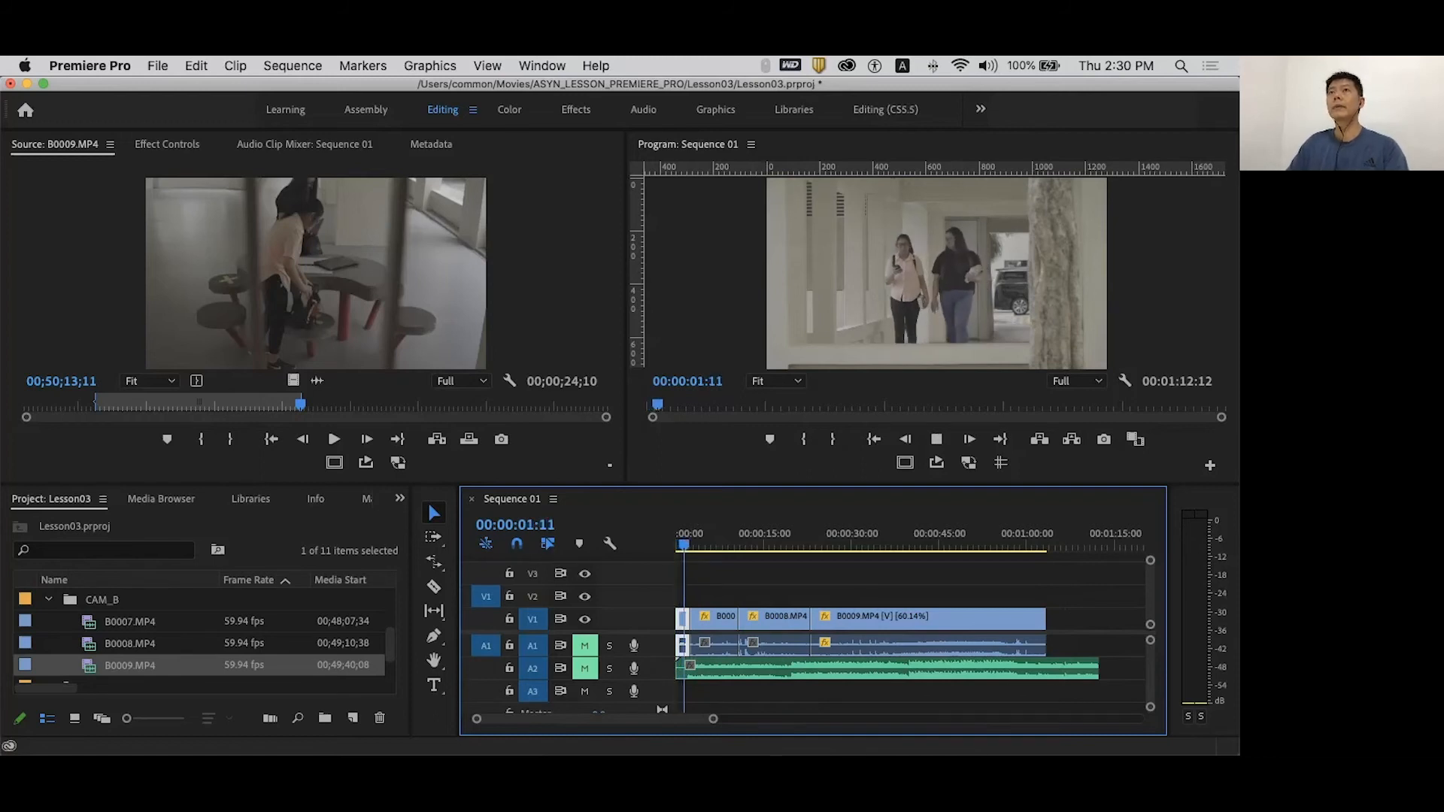
{"action": "key", "text": "space"}
{"action": "mouse_move", "coordinate": [695, 544]}
{"action": "left_mouse_down"}
{"action": "mouse_move", "coordinate": [683, 545]}
{"action": "mouse_move", "coordinate": [704, 544]}
{"action": "left_mouse_up"}
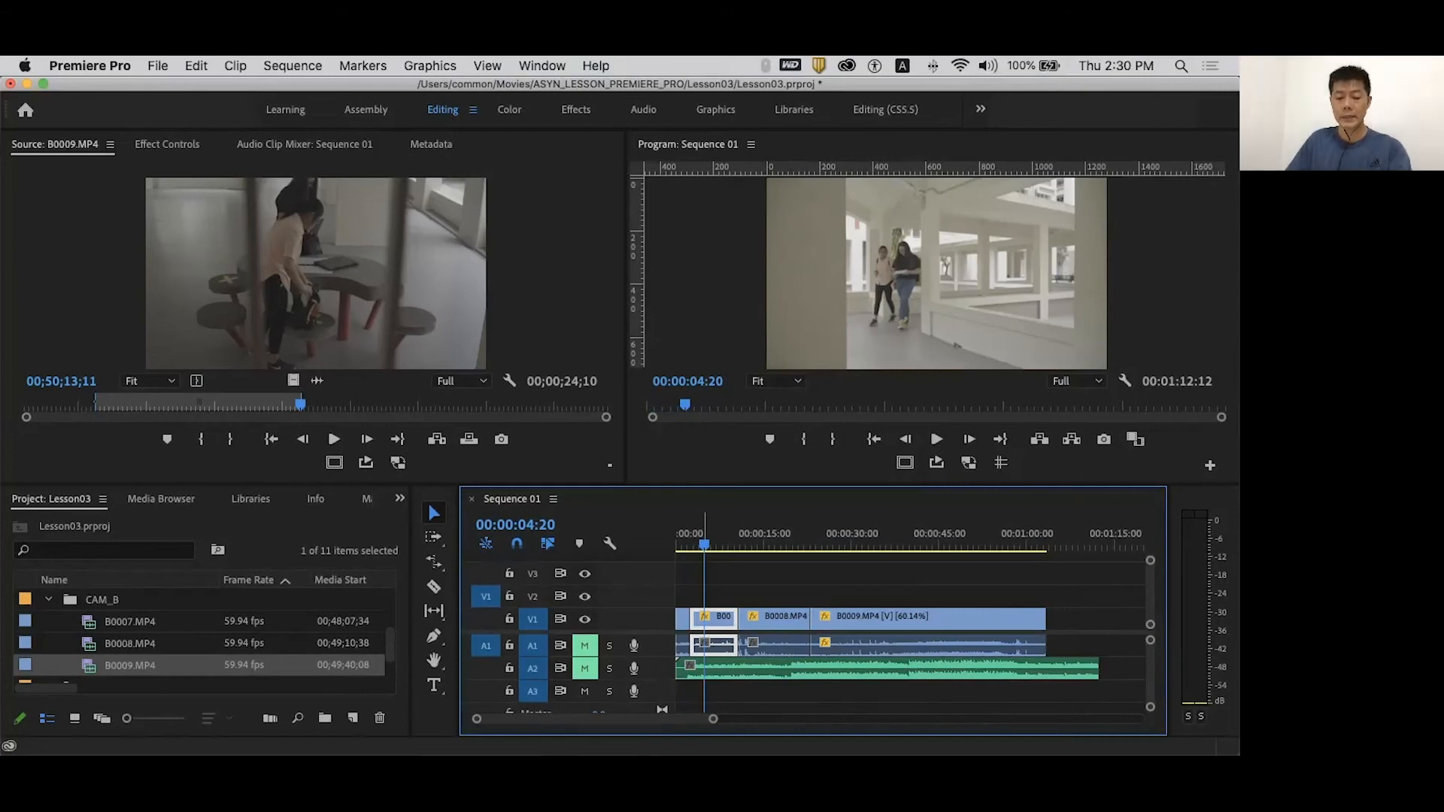
- Ripple-extend A0007's end by about two seconds and review the new cut
{"action": "key", "text": "b"}
{"action": "left_click_drag", "start_coordinate": [691, 643], "coordinate": [713, 645]}
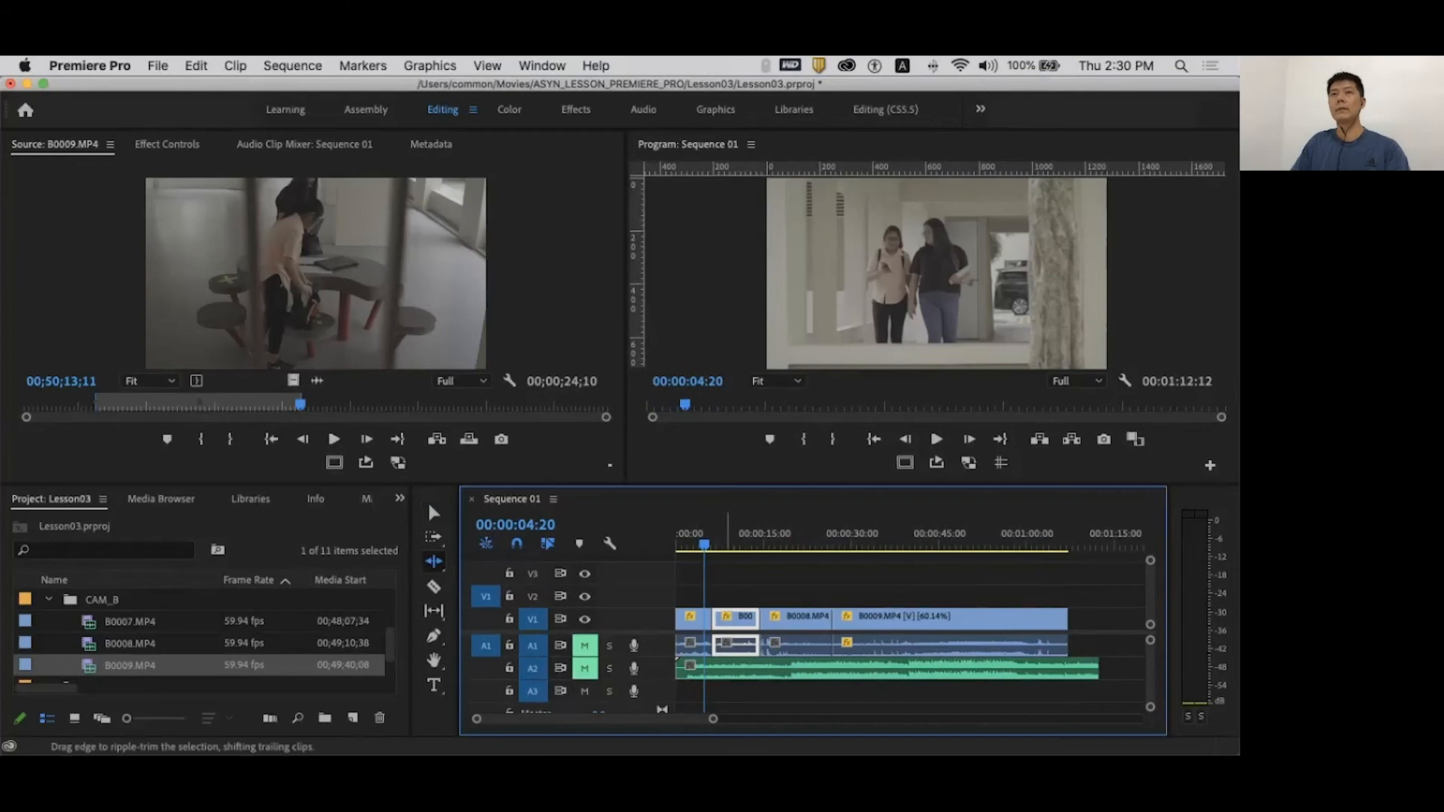
{"action": "key", "text": "space"}
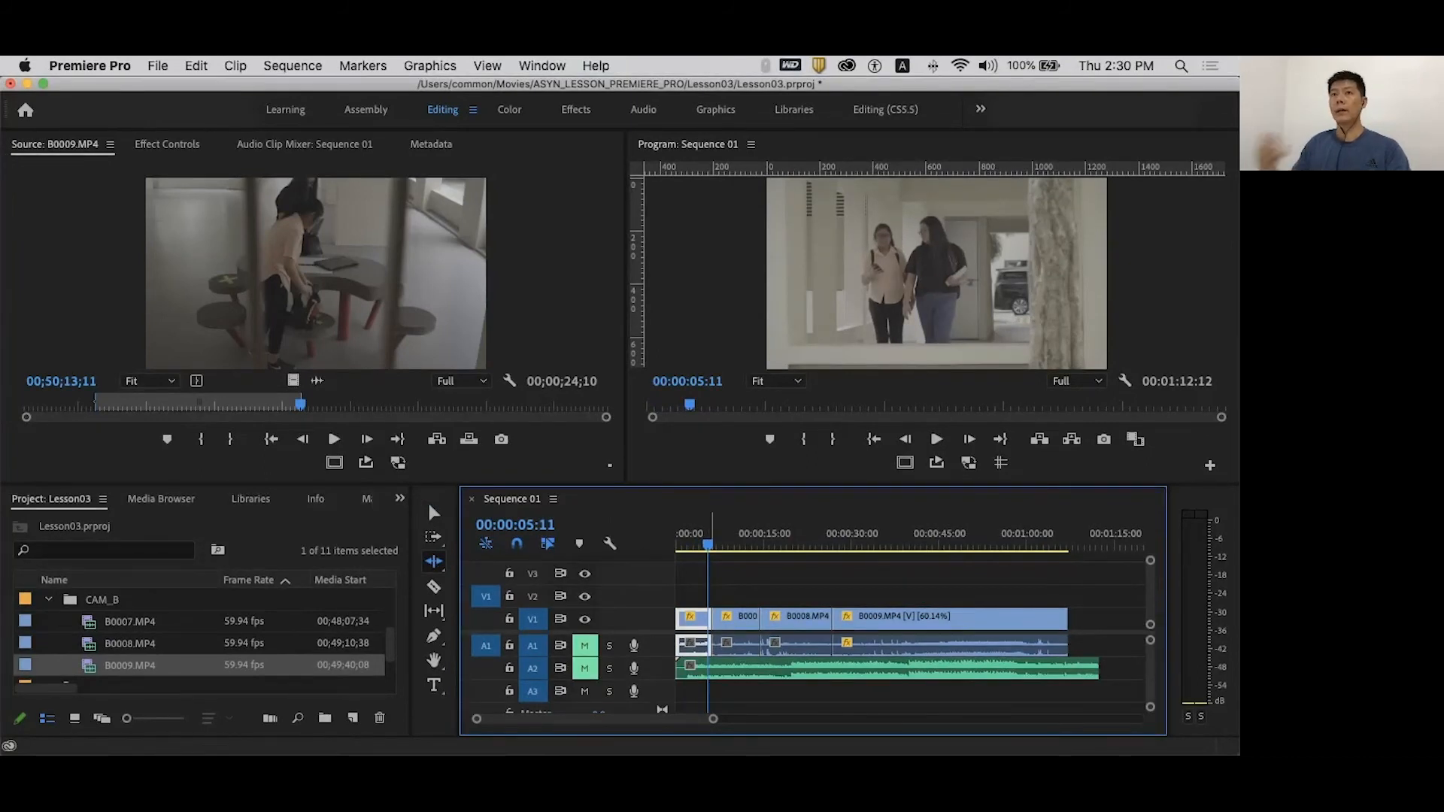
{"action": "key", "text": "space"}
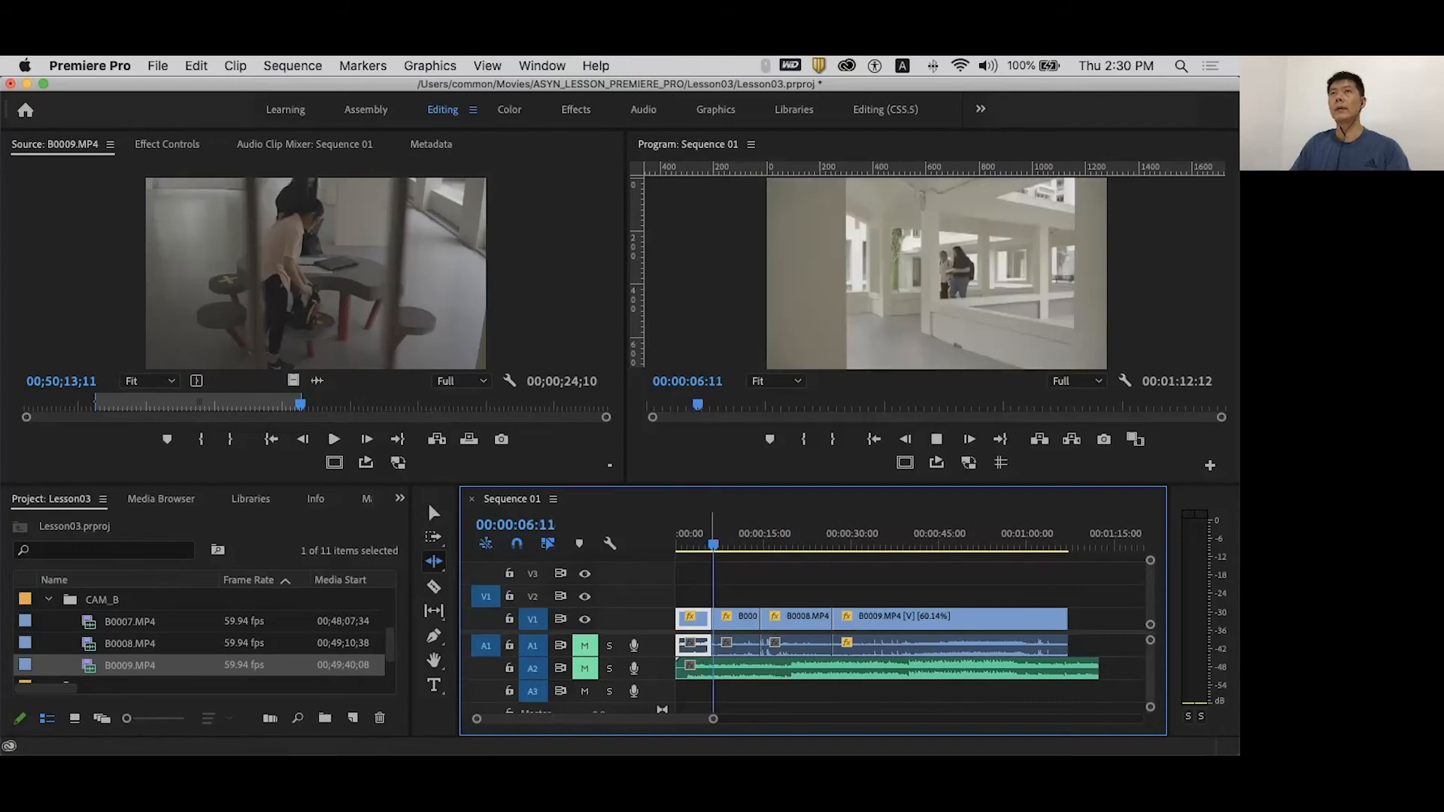
{"action": "left_click", "coordinate": [734, 619]}
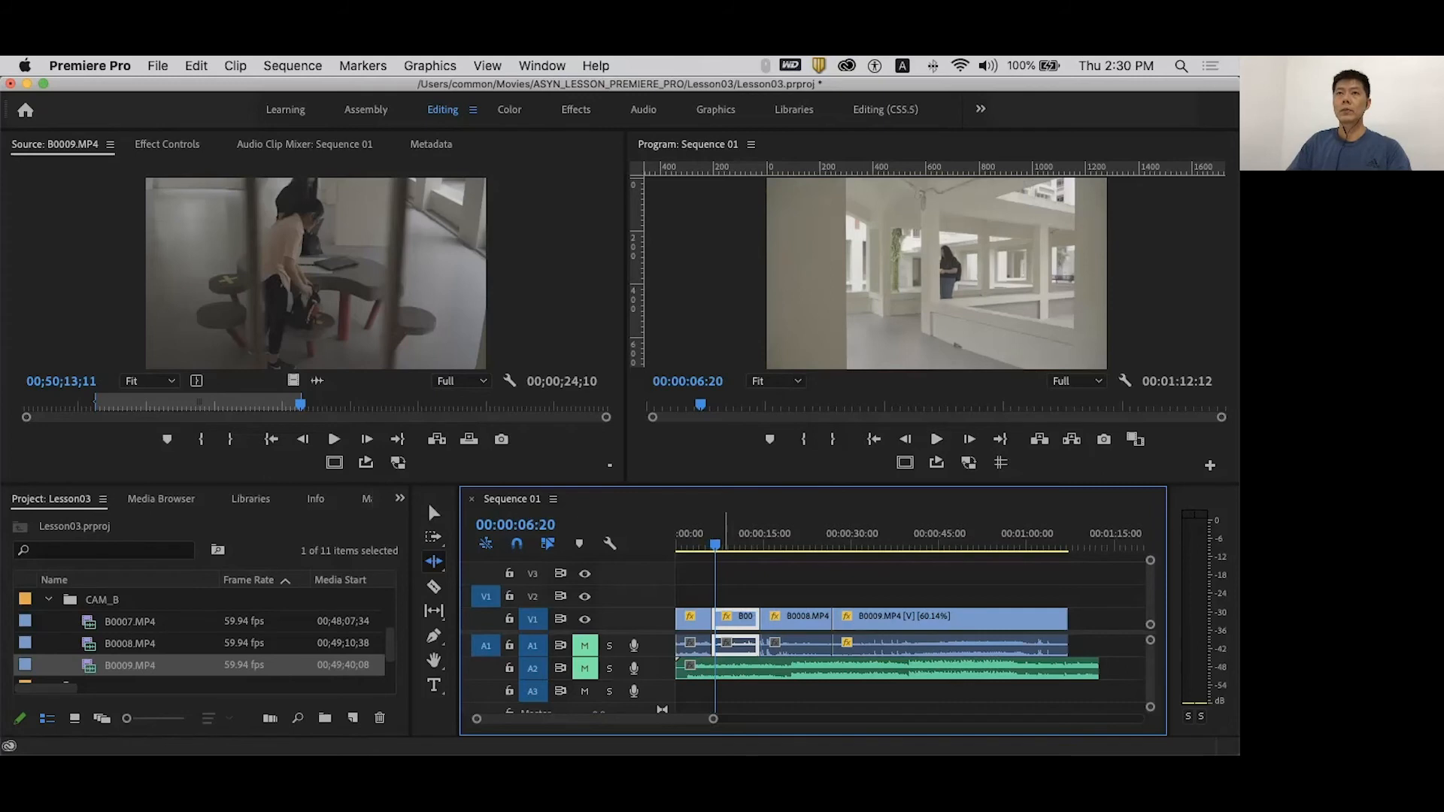
{"action": "left_click_drag", "start_coordinate": [715, 543], "coordinate": [739, 544]}
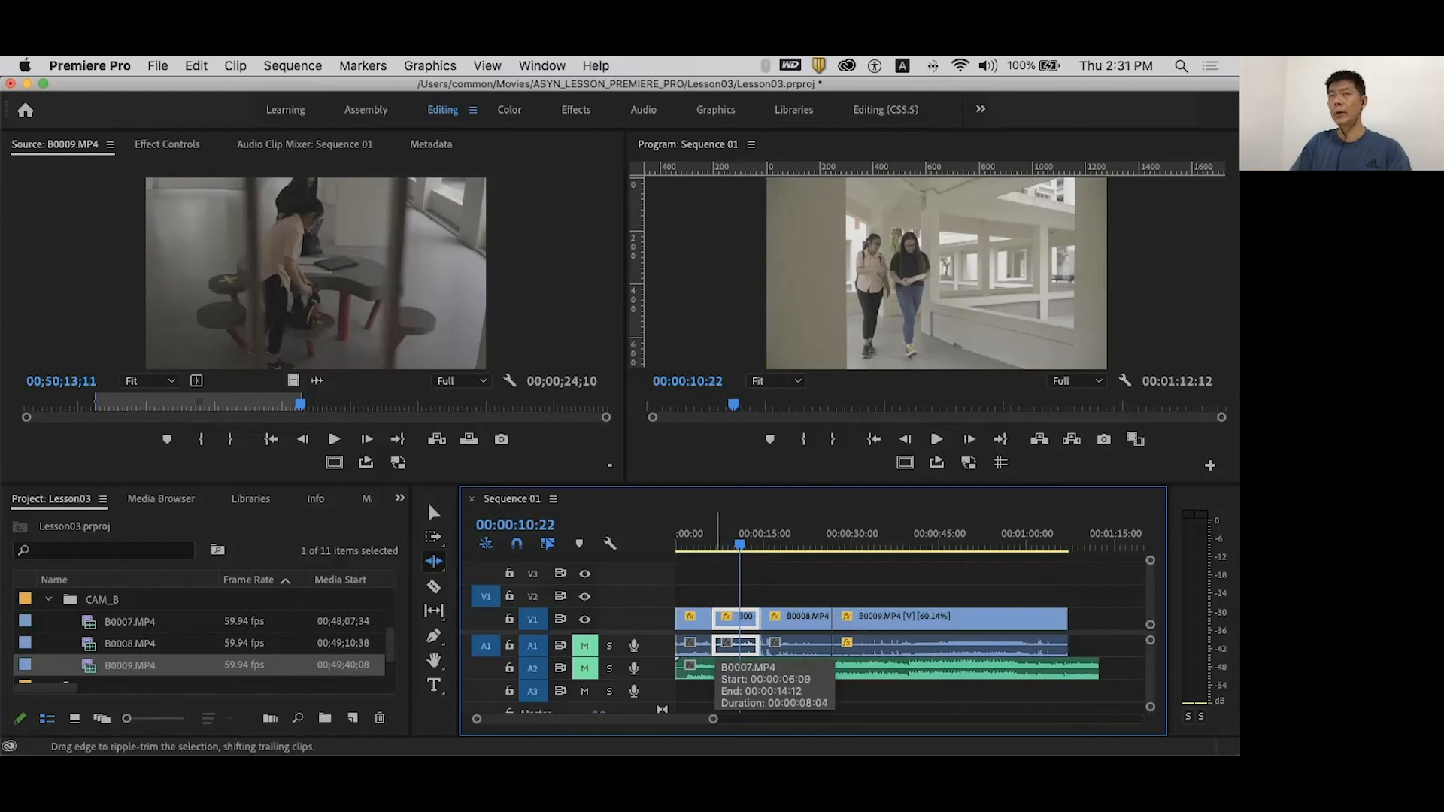
{"action": "left_click_drag", "start_coordinate": [714, 646], "coordinate": [745, 645]}
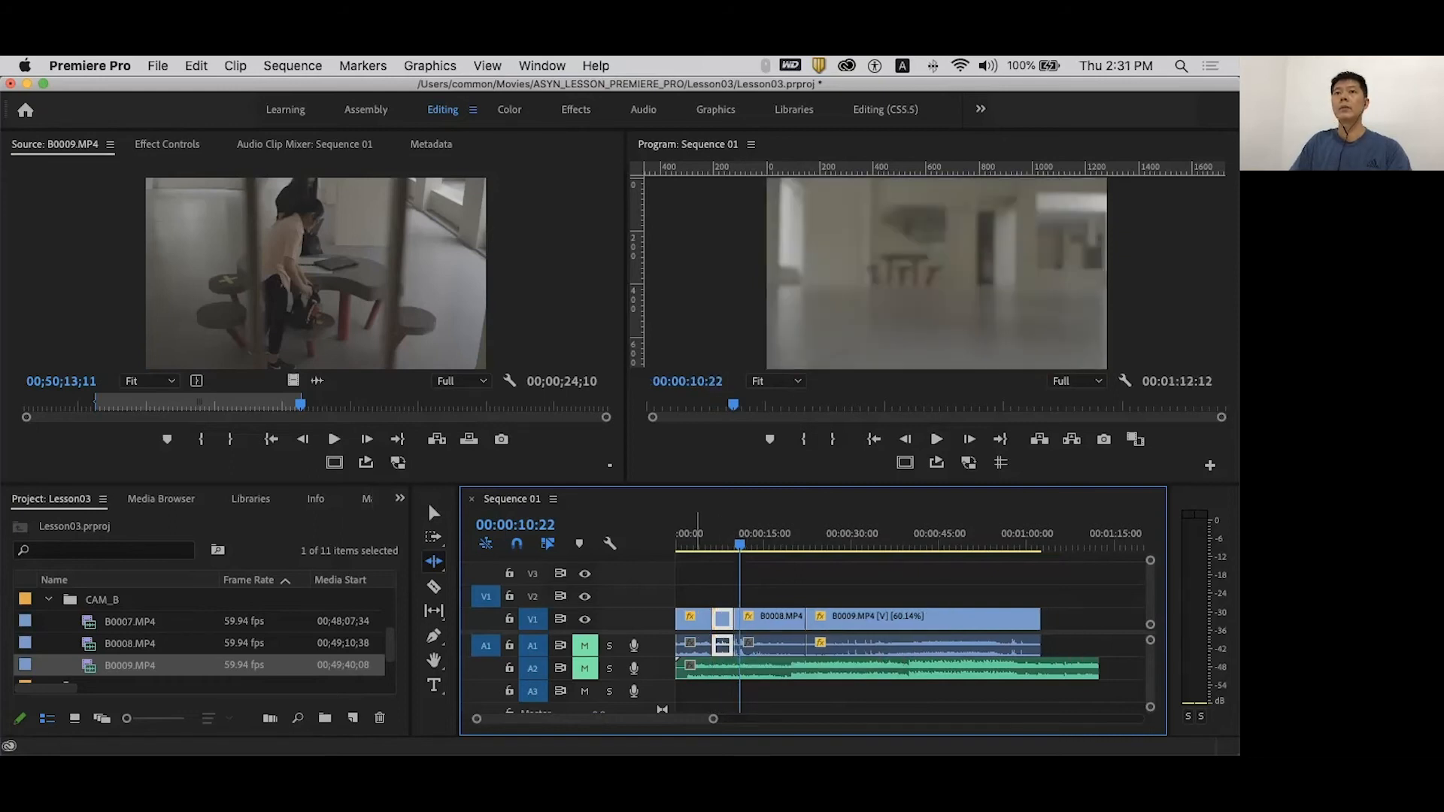
{"action": "key", "text": "space"}
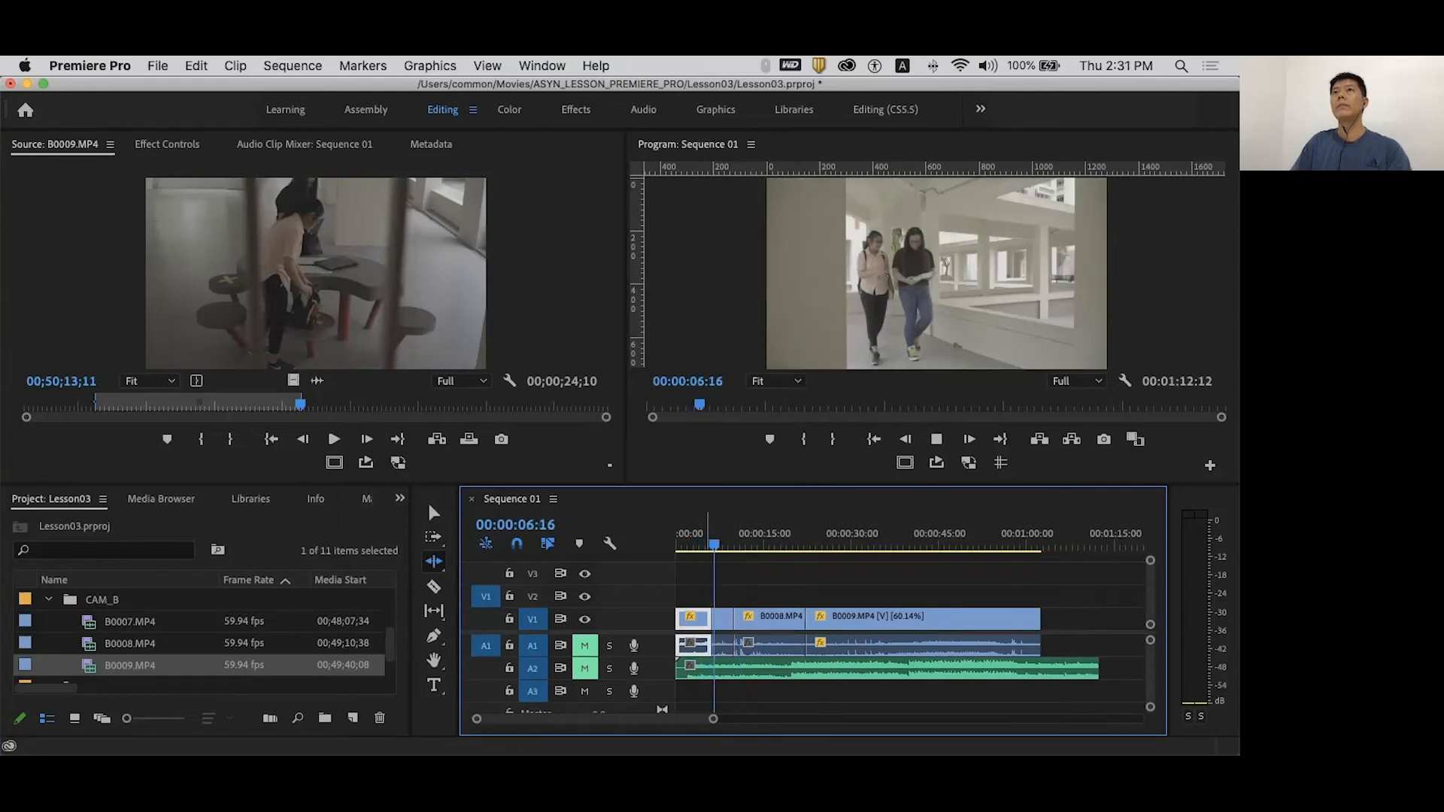
{"action": "key", "text": "space"}
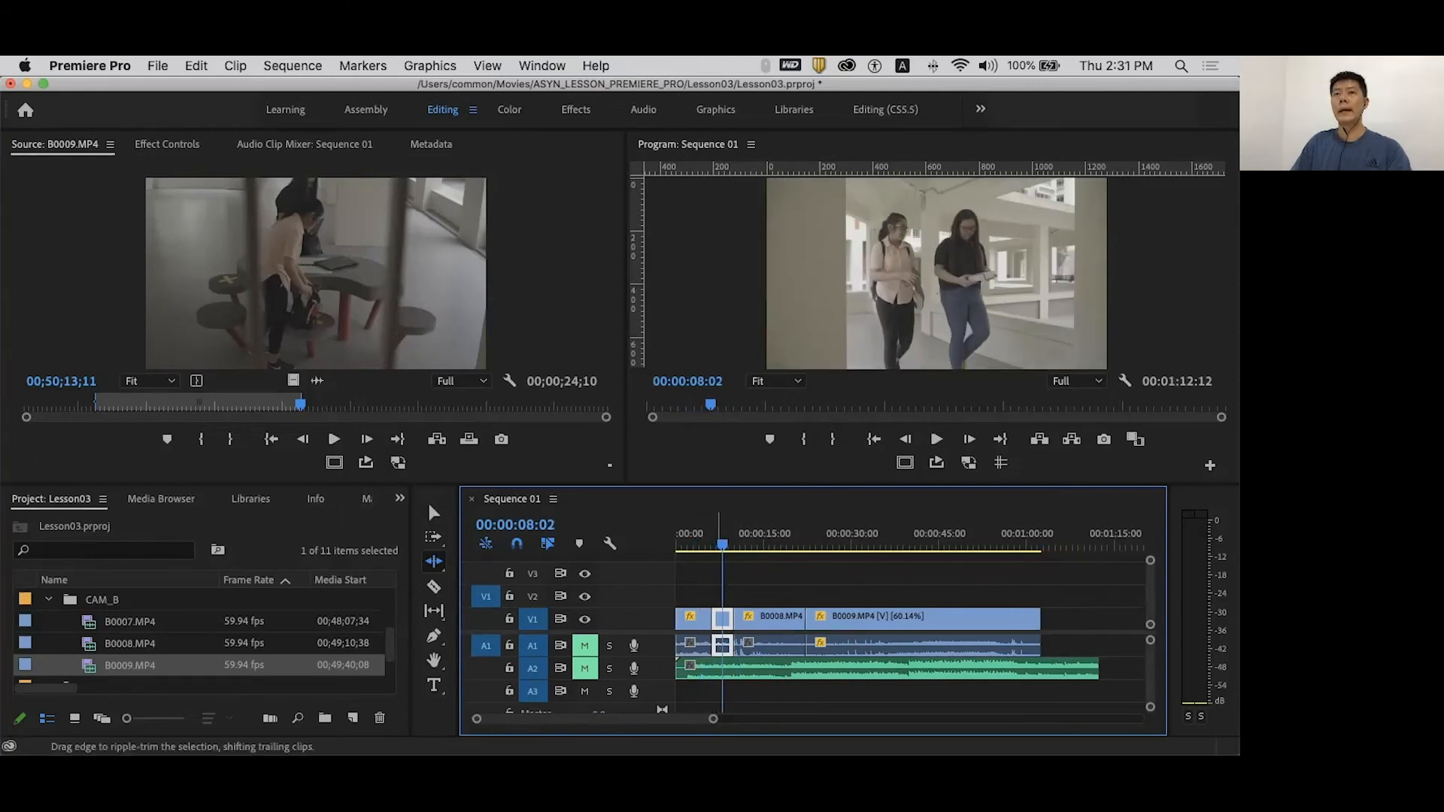
{"action": "key", "text": "space"}
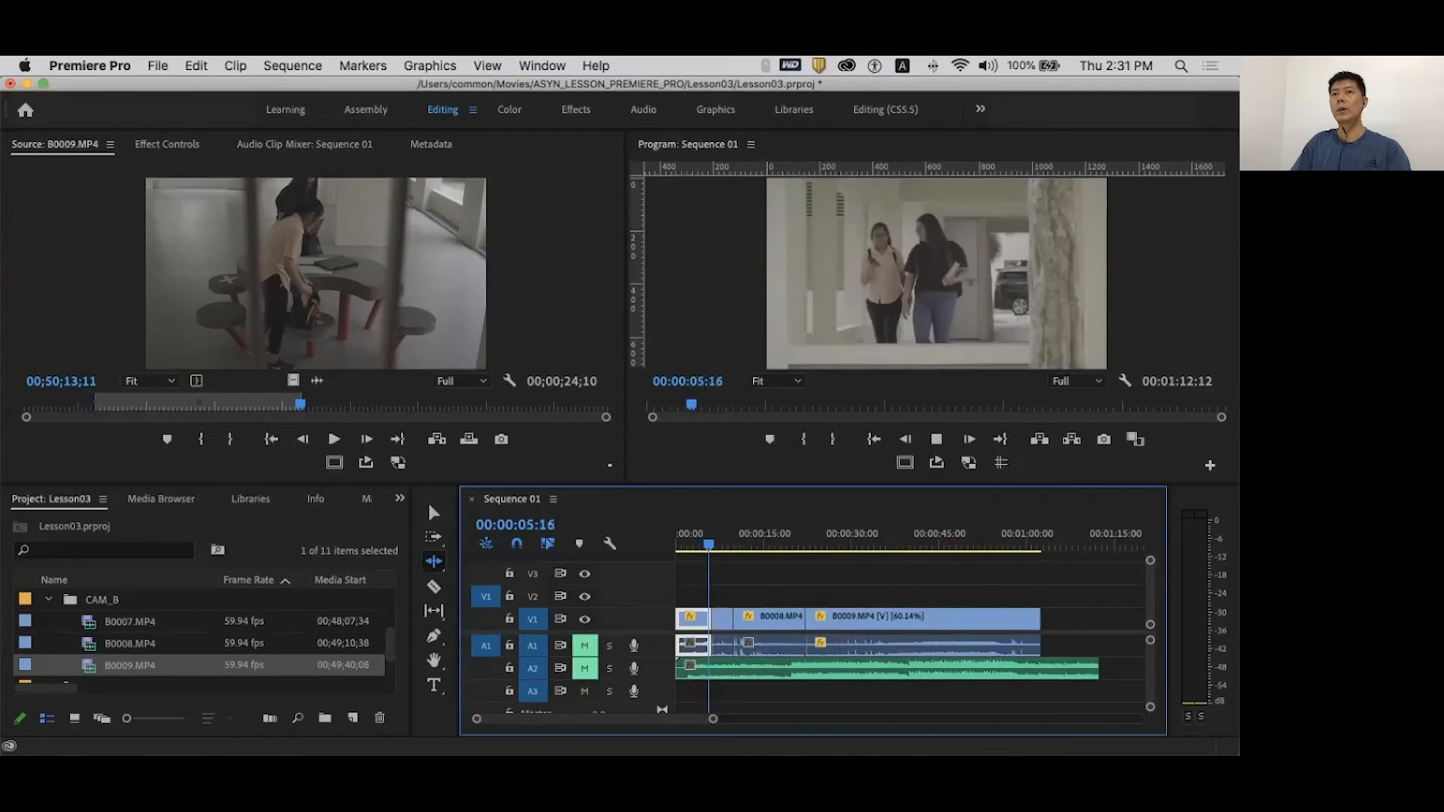
{"action": "key", "text": "space"}
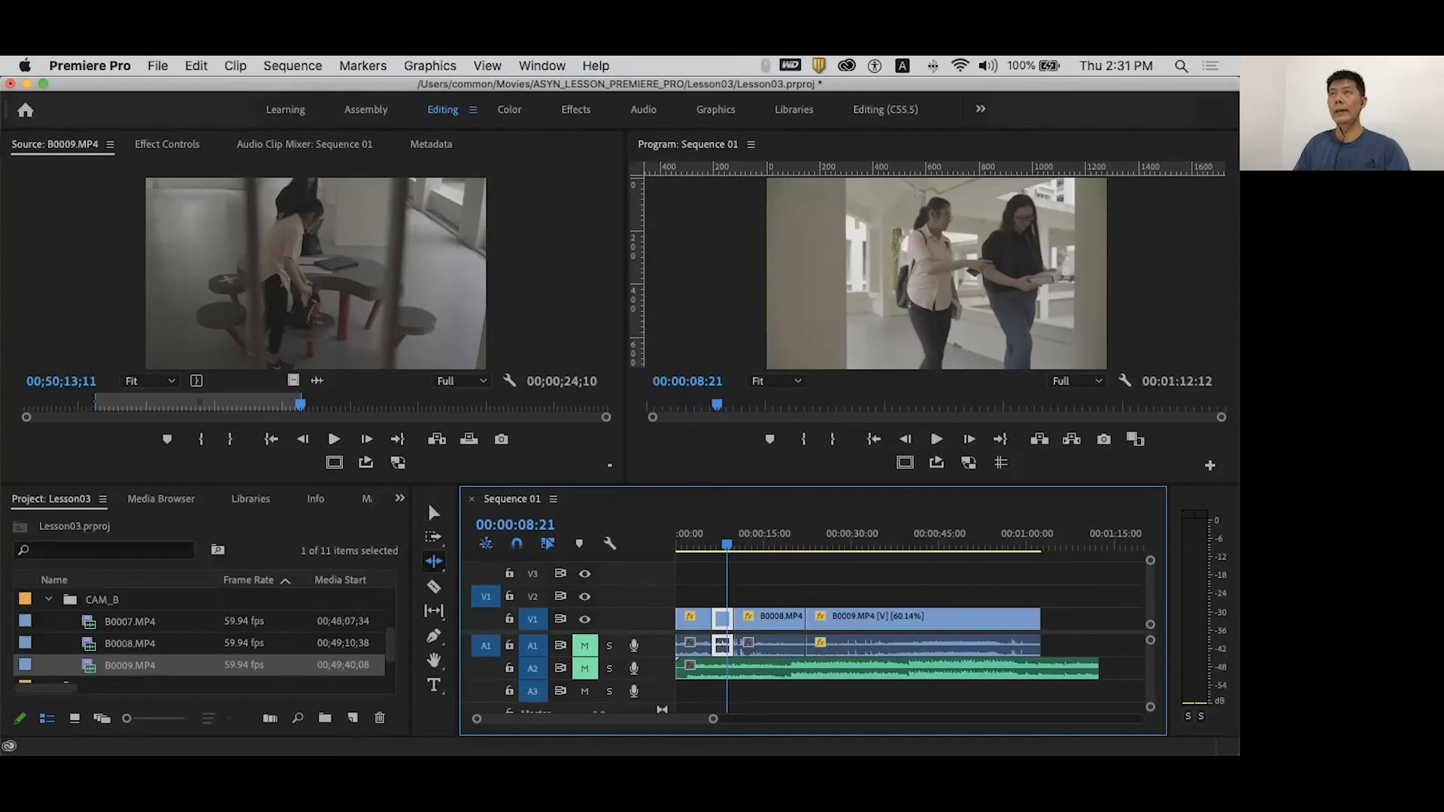
{"action": "key", "text": "space"}
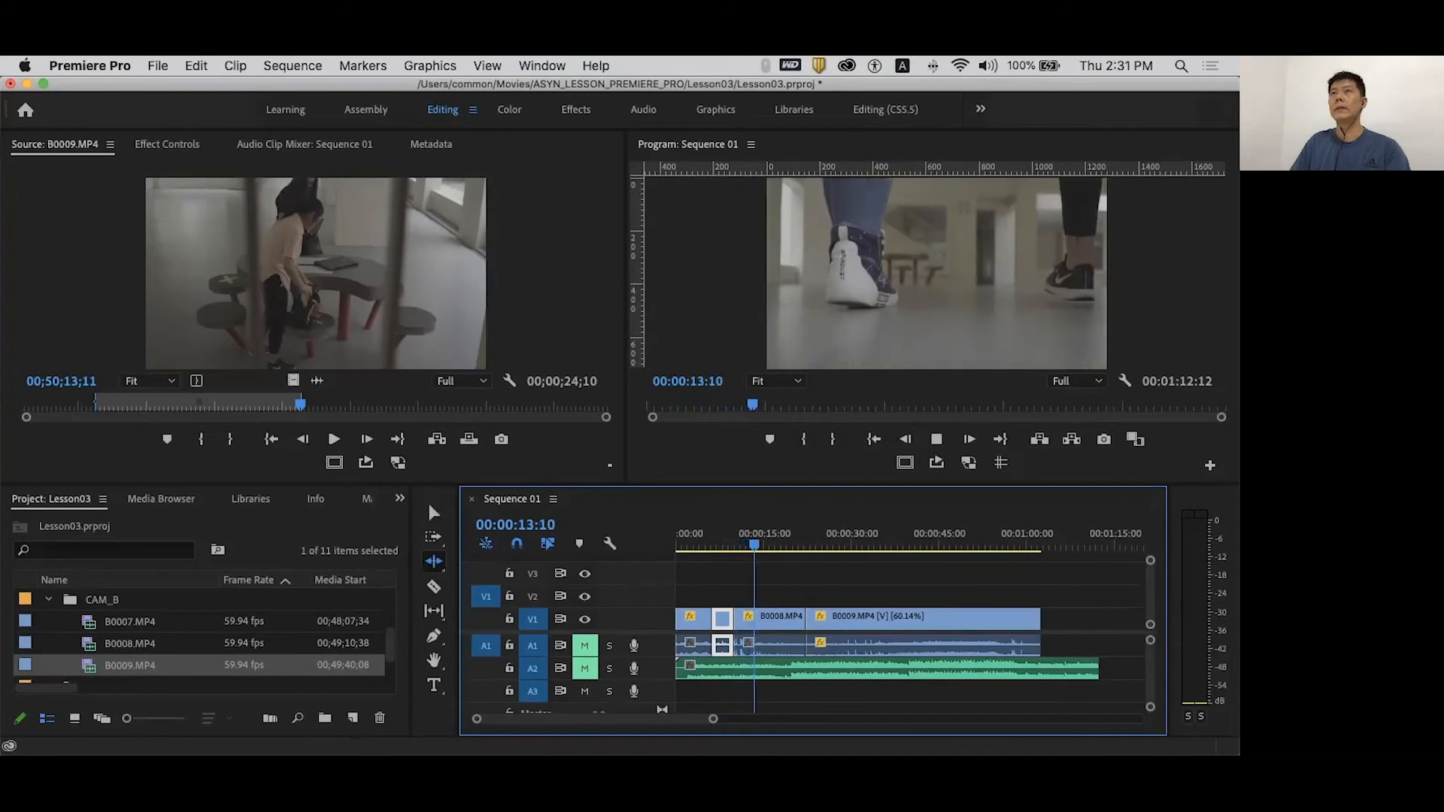
- Ripple-trim B0008's end back to the playhead at 00:00:08:10, previewing the cut
{"action": "left_click", "coordinate": [737, 643]}
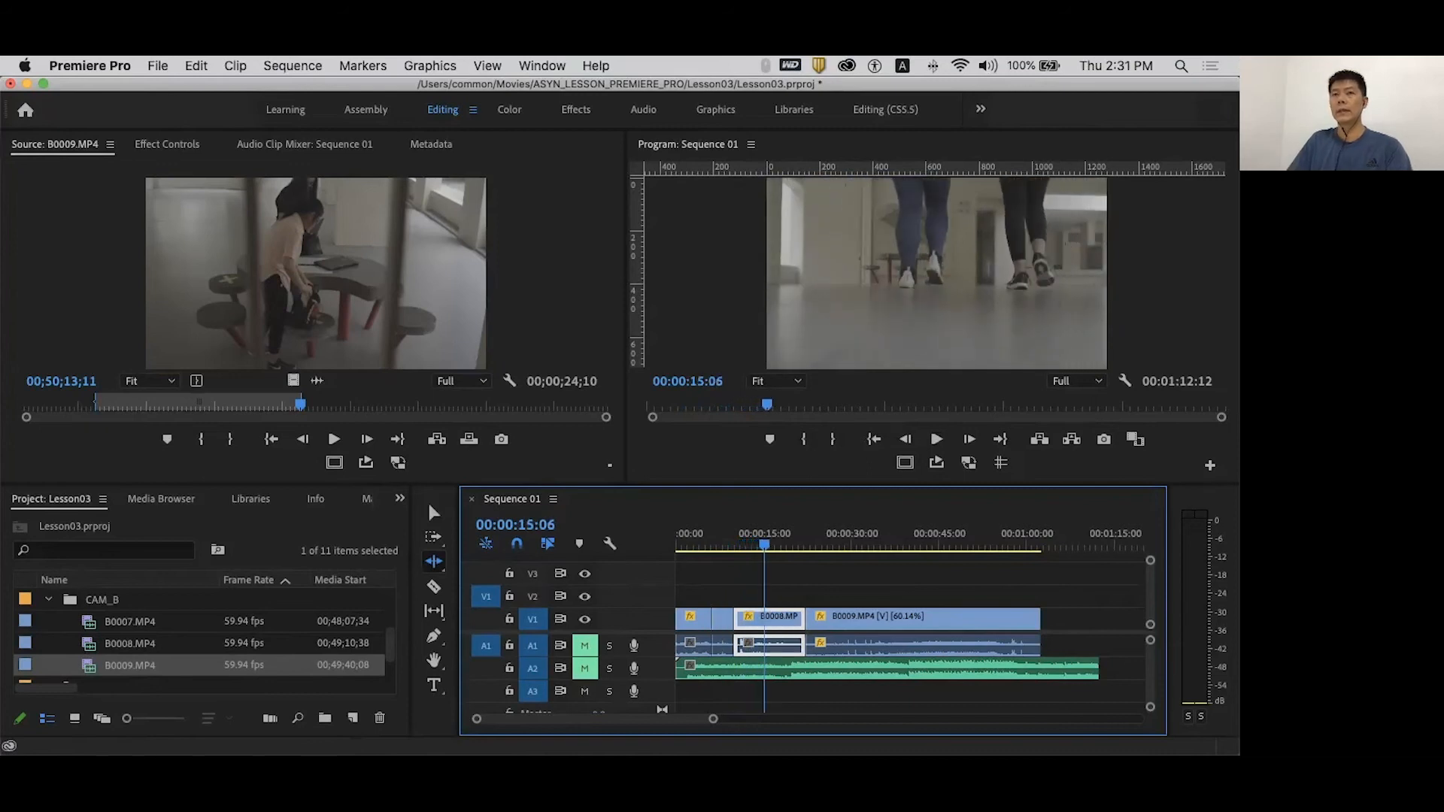
{"action": "left_click_drag", "start_coordinate": [762, 544], "coordinate": [748, 545]}
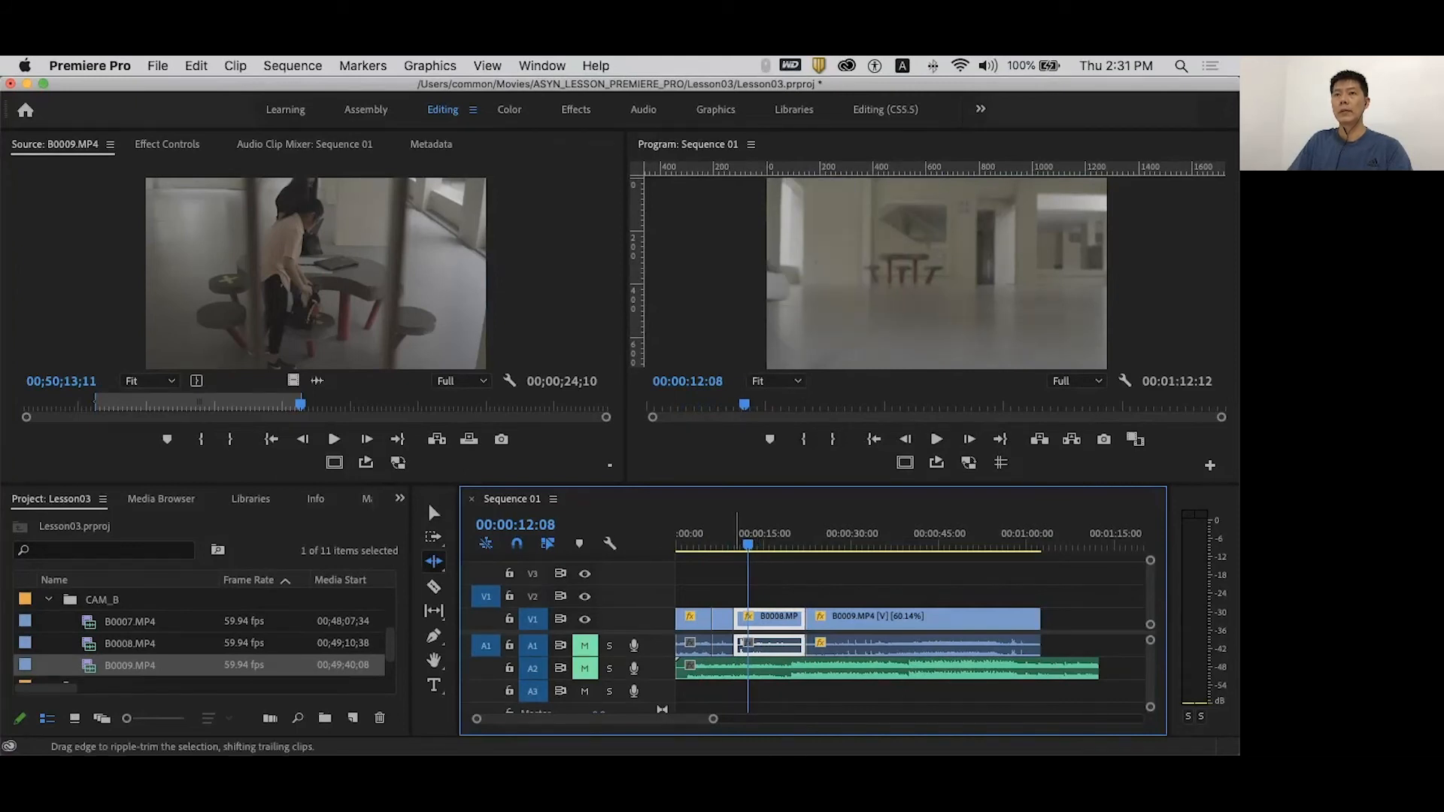
{"action": "left_click_drag", "start_coordinate": [743, 644], "coordinate": [750, 644]}
{"action": "left_click", "coordinate": [718, 545]}
{"action": "key", "text": "space"}
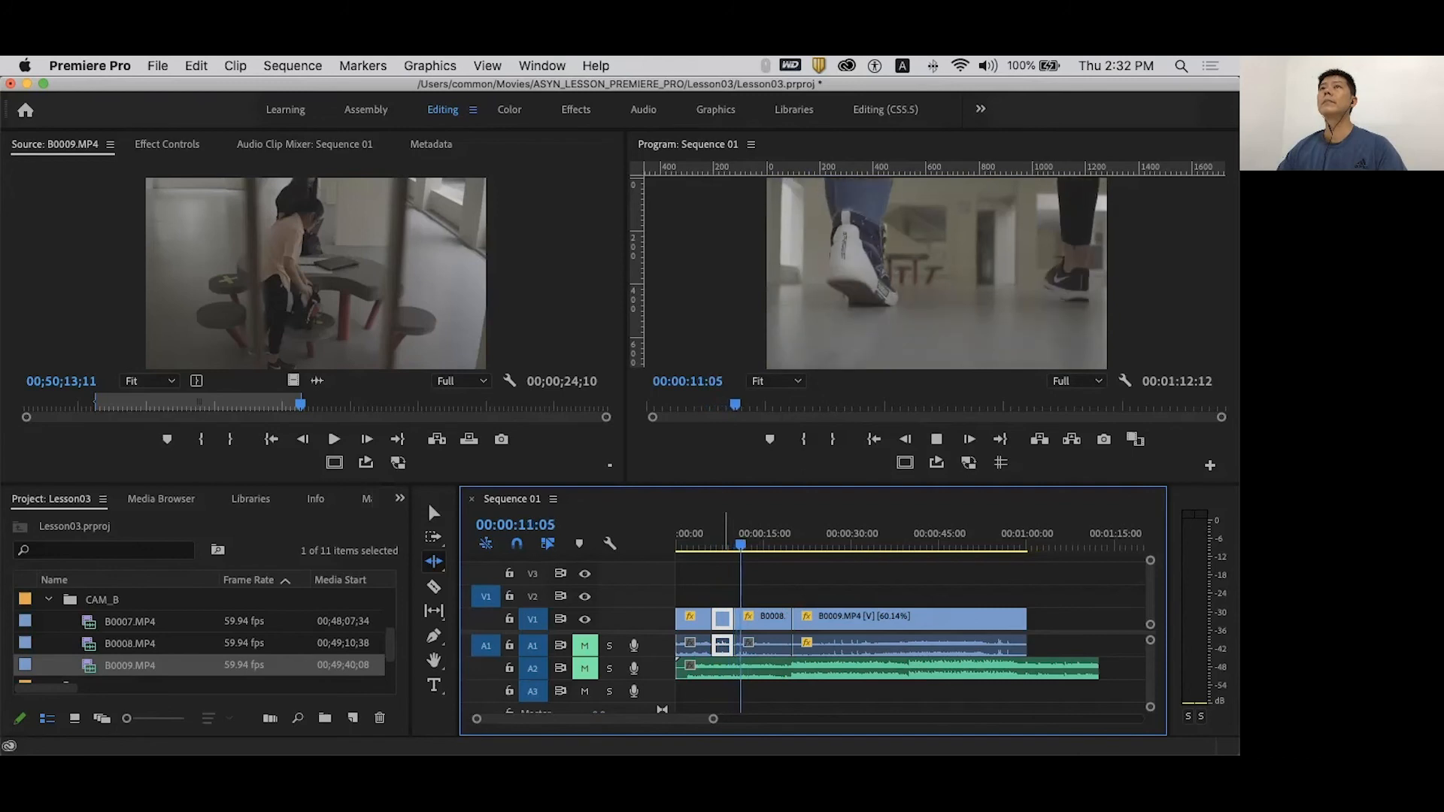
{"action": "key", "text": "space"}
{"action": "left_click_drag", "start_coordinate": [725, 543], "coordinate": [726, 543]}
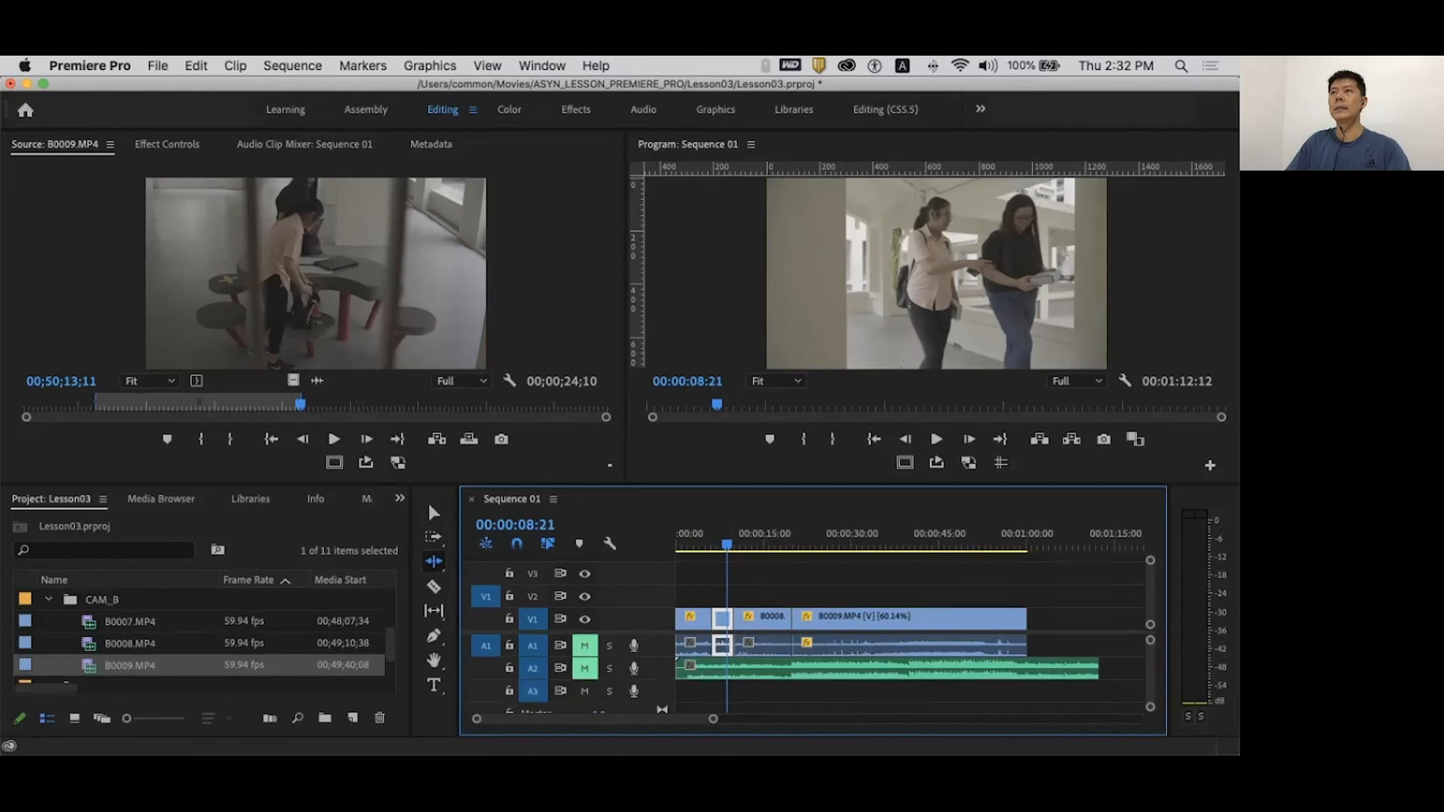
{"action": "left_click_drag", "start_coordinate": [726, 543], "coordinate": [726, 543]}
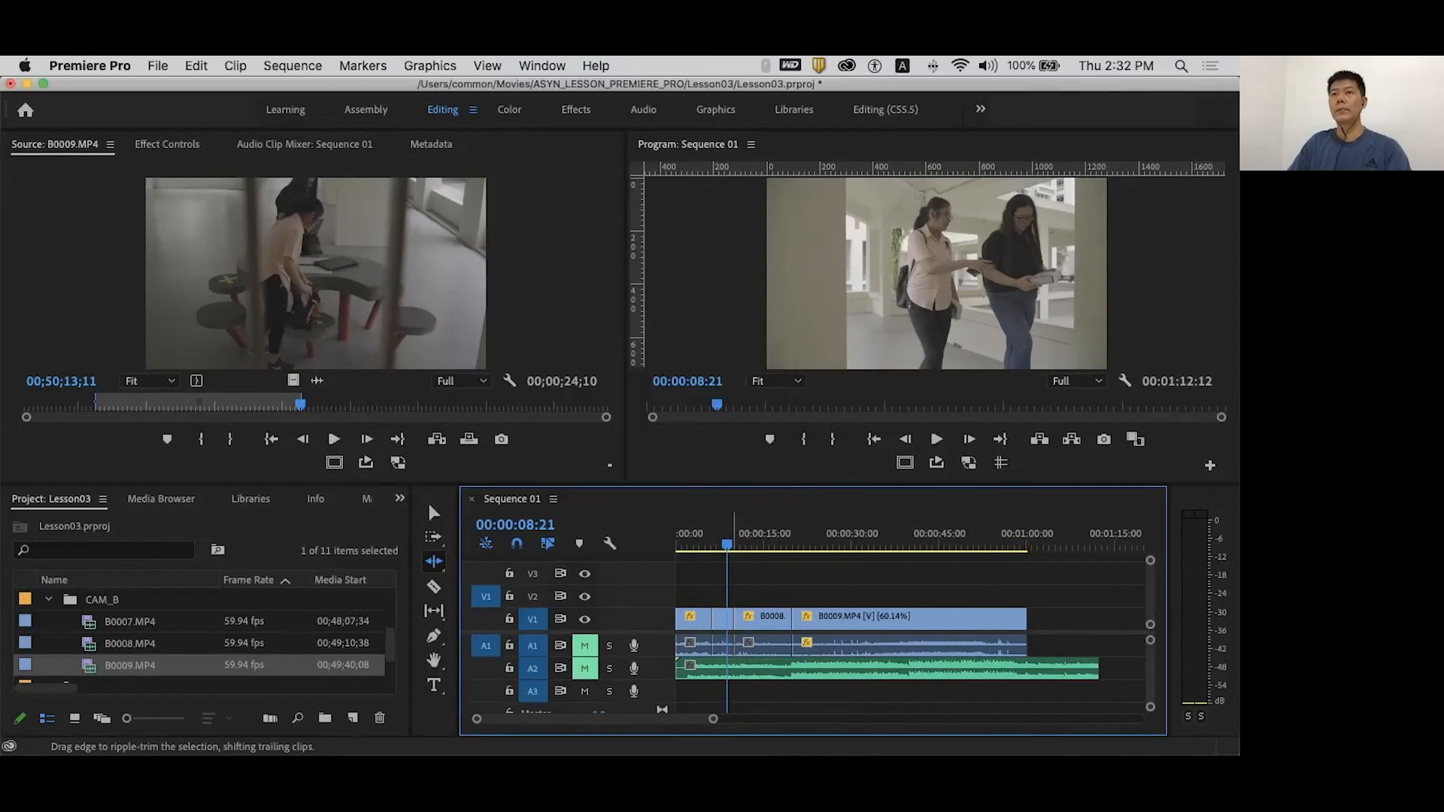
{"action": "left_click_drag", "start_coordinate": [732, 645], "coordinate": [725, 645]}
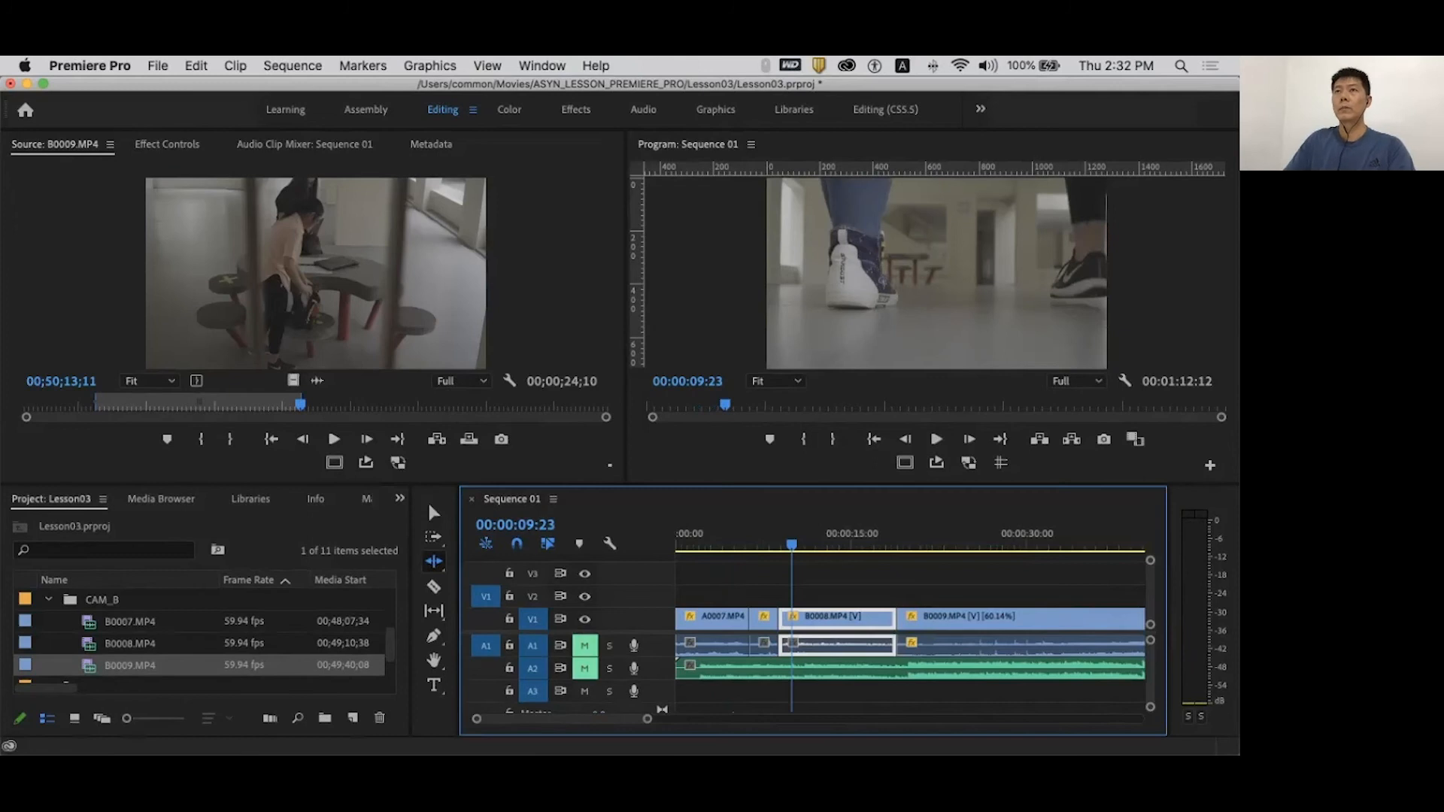
- Ripple-trim about 6 frames off B0008's start and replay the cut from A0007
{"action": "left_click_drag", "start_coordinate": [773, 544], "coordinate": [782, 543]}
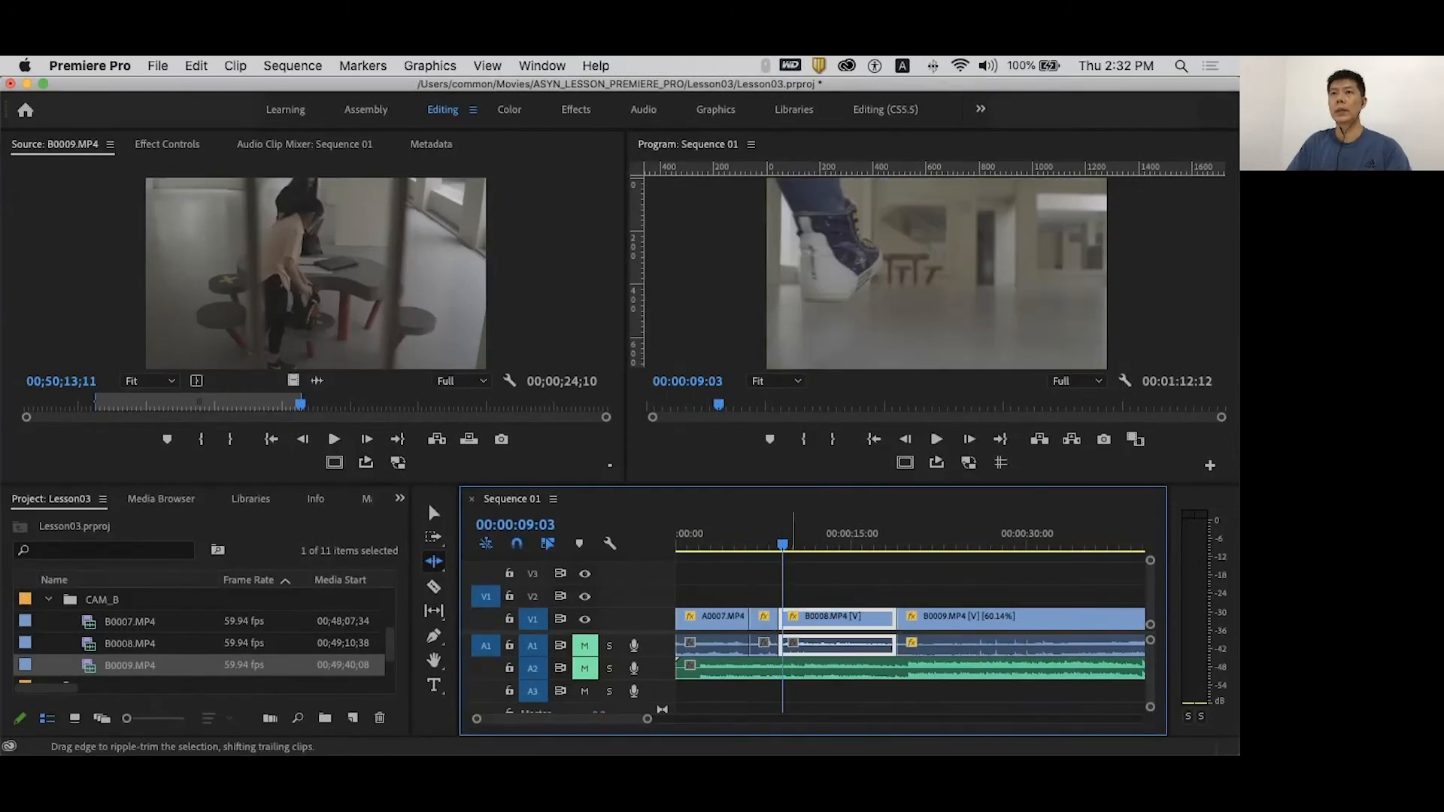
{"action": "left_click_drag", "start_coordinate": [783, 645], "coordinate": [781, 645]}
{"action": "key", "text": "space"}
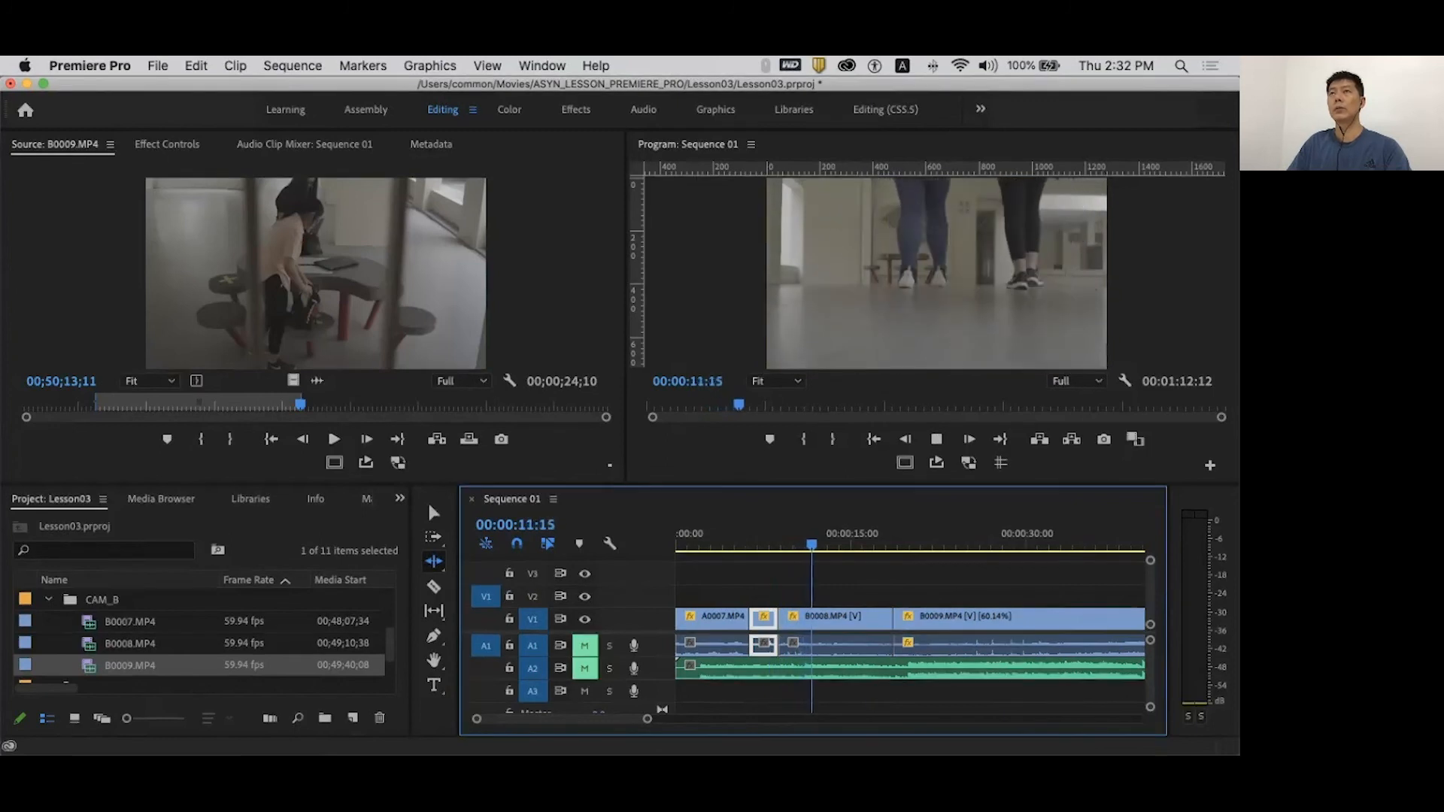
{"action": "key", "text": "space"}
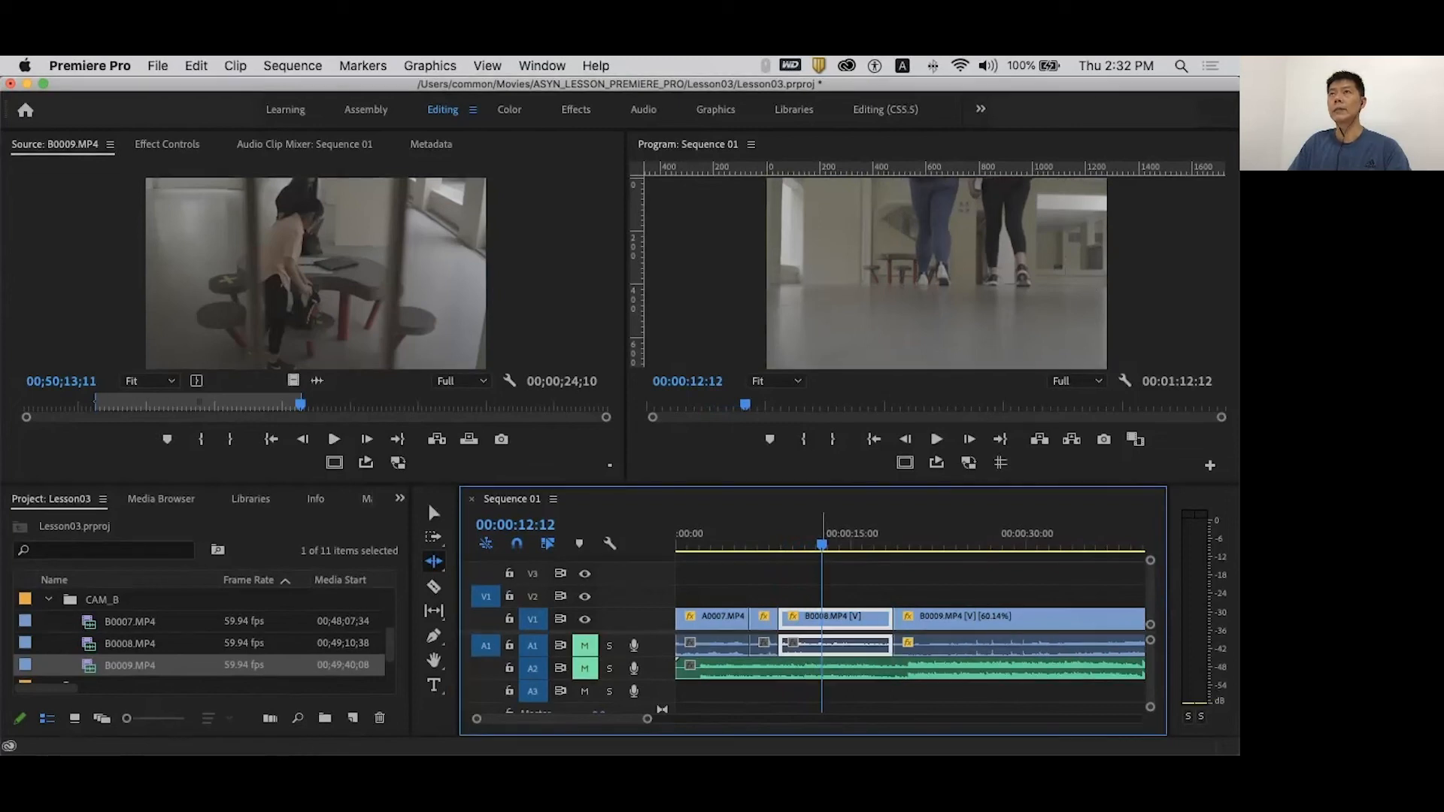
{"action": "key", "text": "space"}
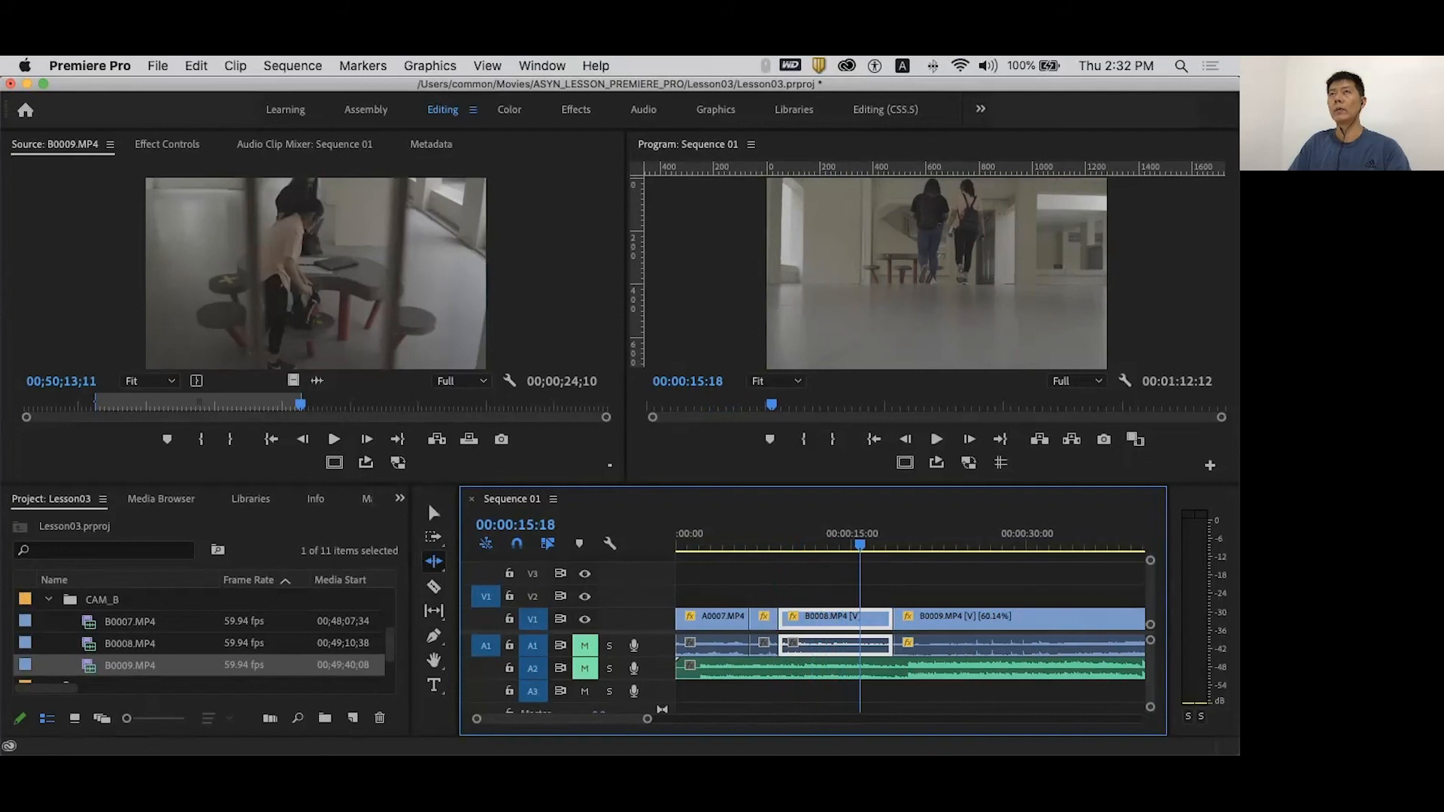
{"action": "left_click_drag", "start_coordinate": [860, 543], "coordinate": [752, 543]}
{"action": "key", "text": "space"}
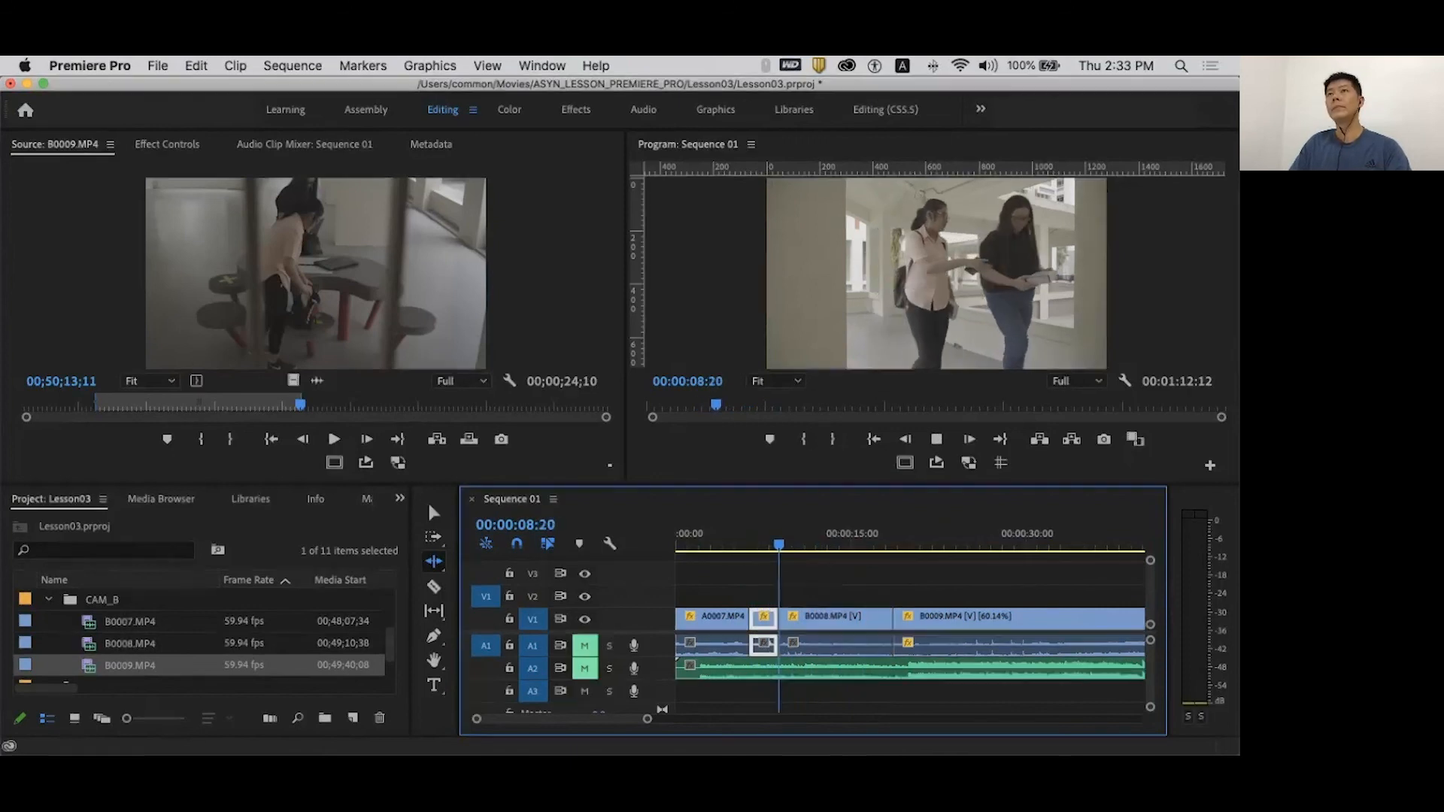
{"action": "key", "text": "space"}
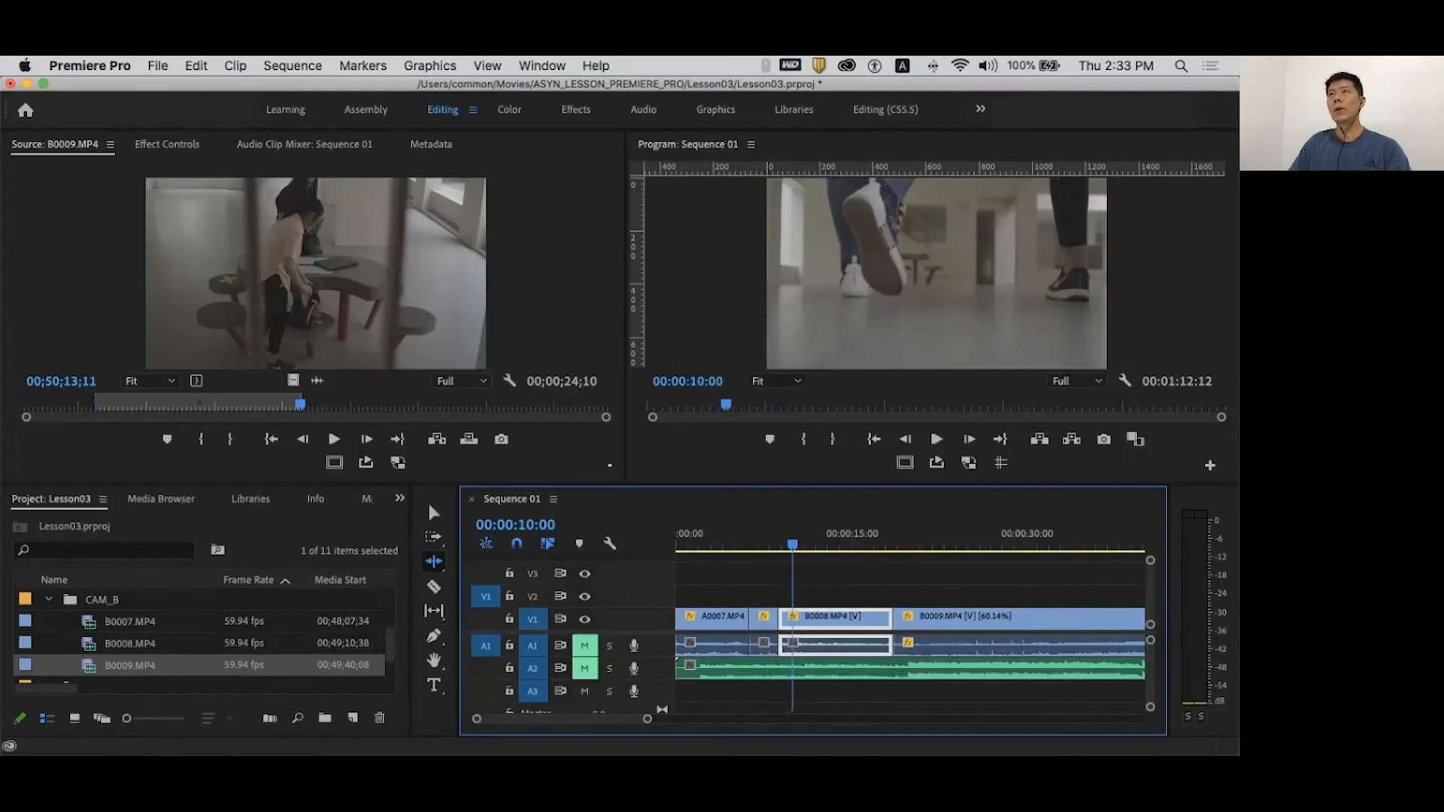
{"action": "key", "text": "space"}
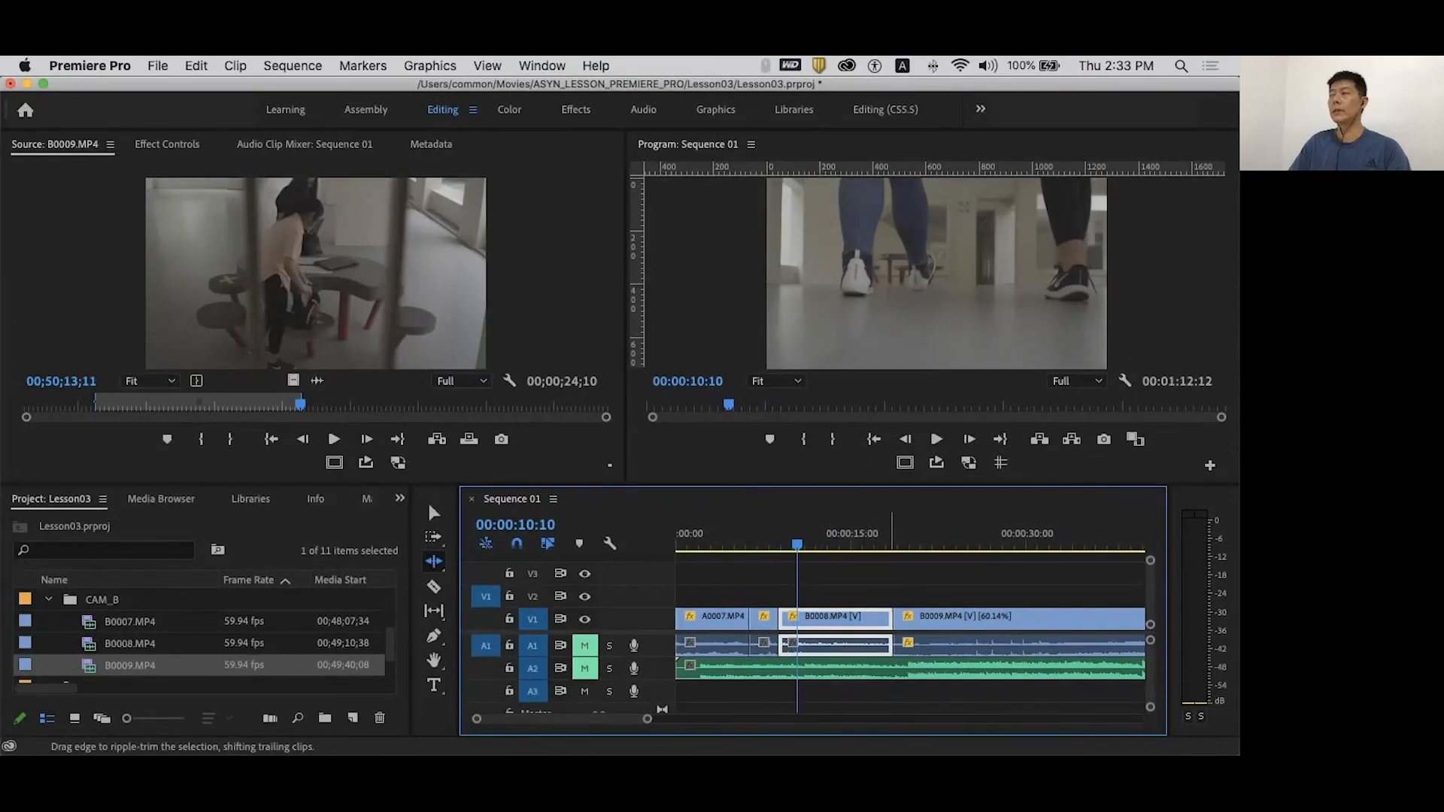
- Ripple-trim deep into B0008's start, leaving a brief sliver before B0009, and play it
{"action": "mouse_move", "coordinate": [780, 632]}
{"action": "left_mouse_down"}
{"action": "mouse_move", "coordinate": [827, 631]}
{"action": "mouse_move", "coordinate": [787, 644]}
{"action": "left_mouse_up"}
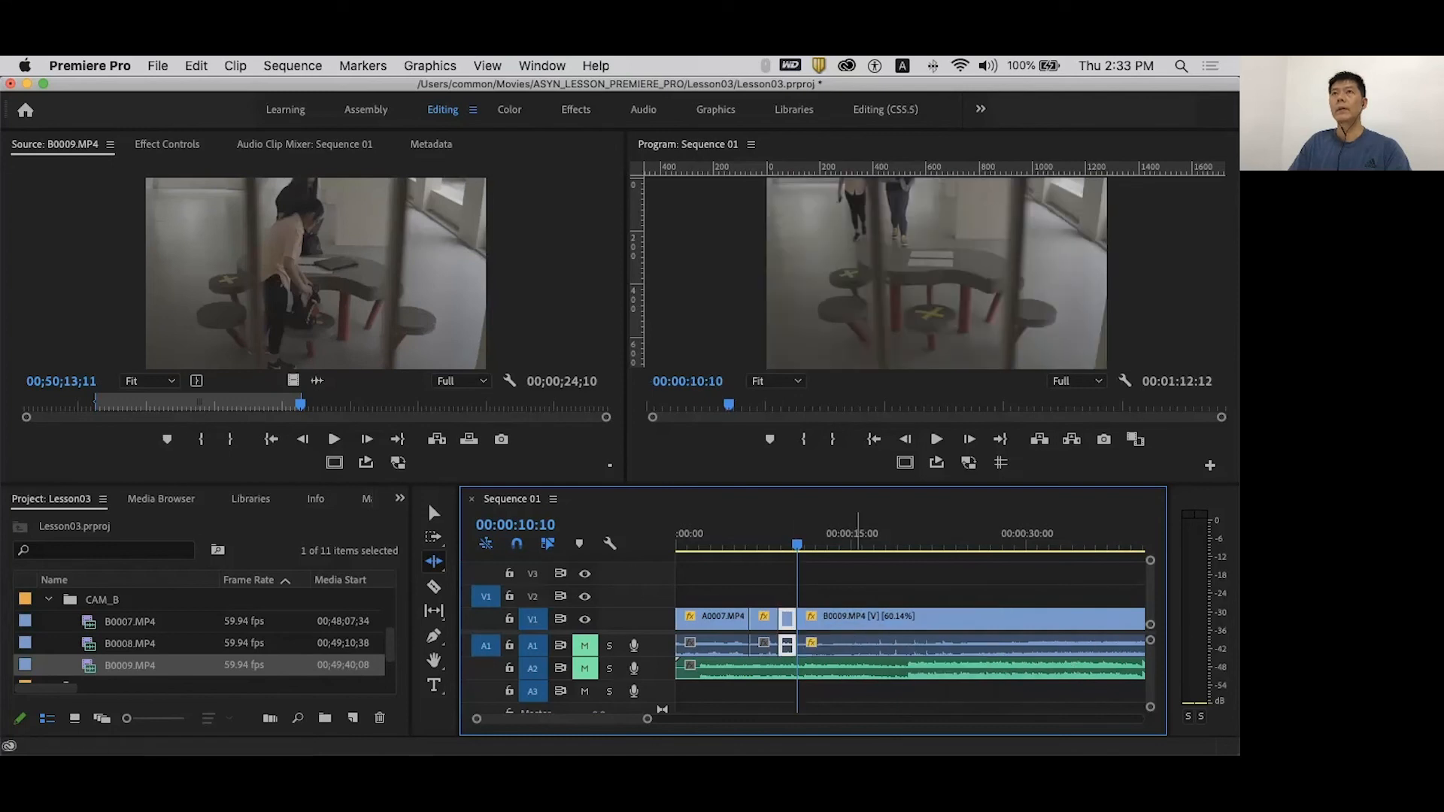
{"action": "left_click", "coordinate": [784, 535]}
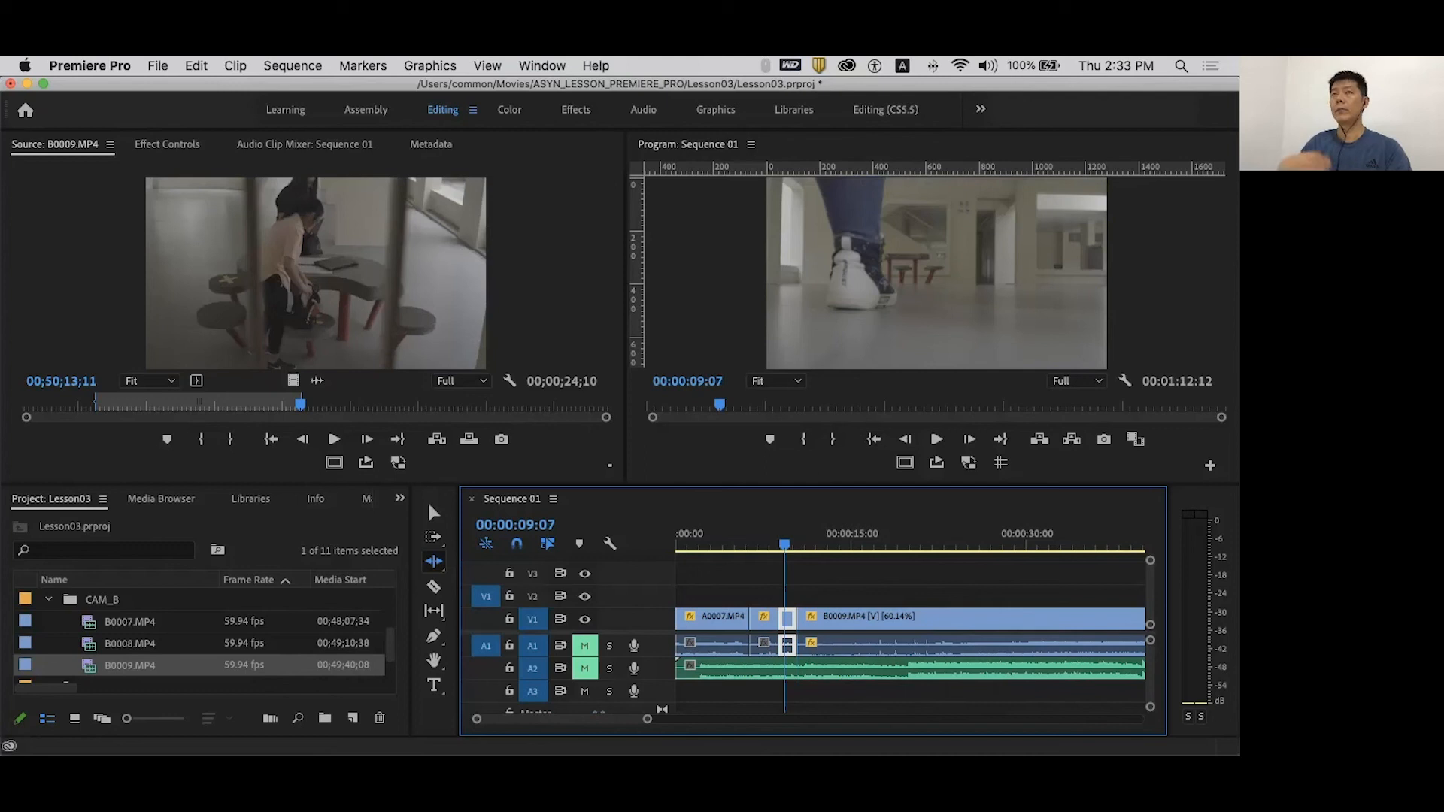
{"action": "key", "text": "space"}
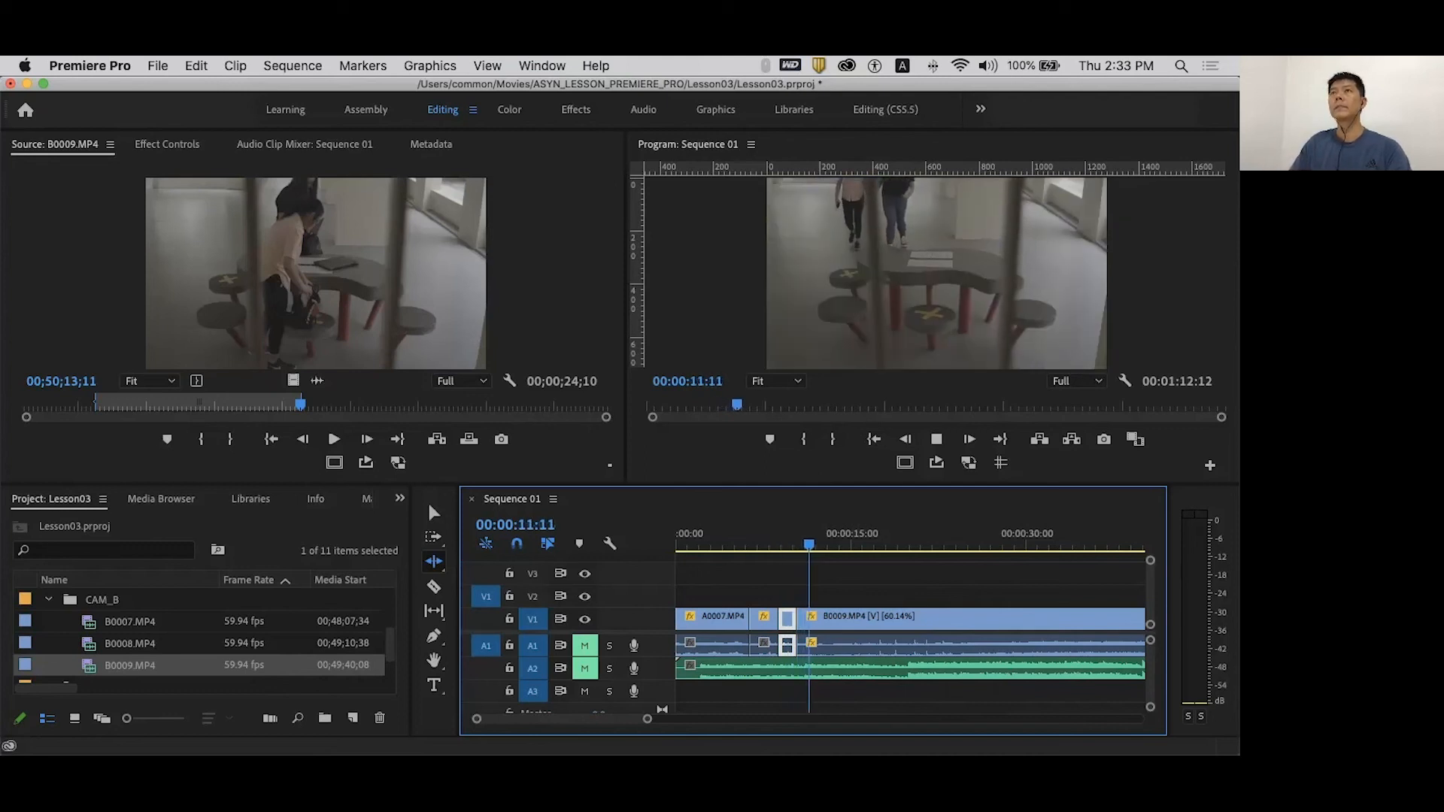
{"action": "left_click", "coordinate": [797, 644]}
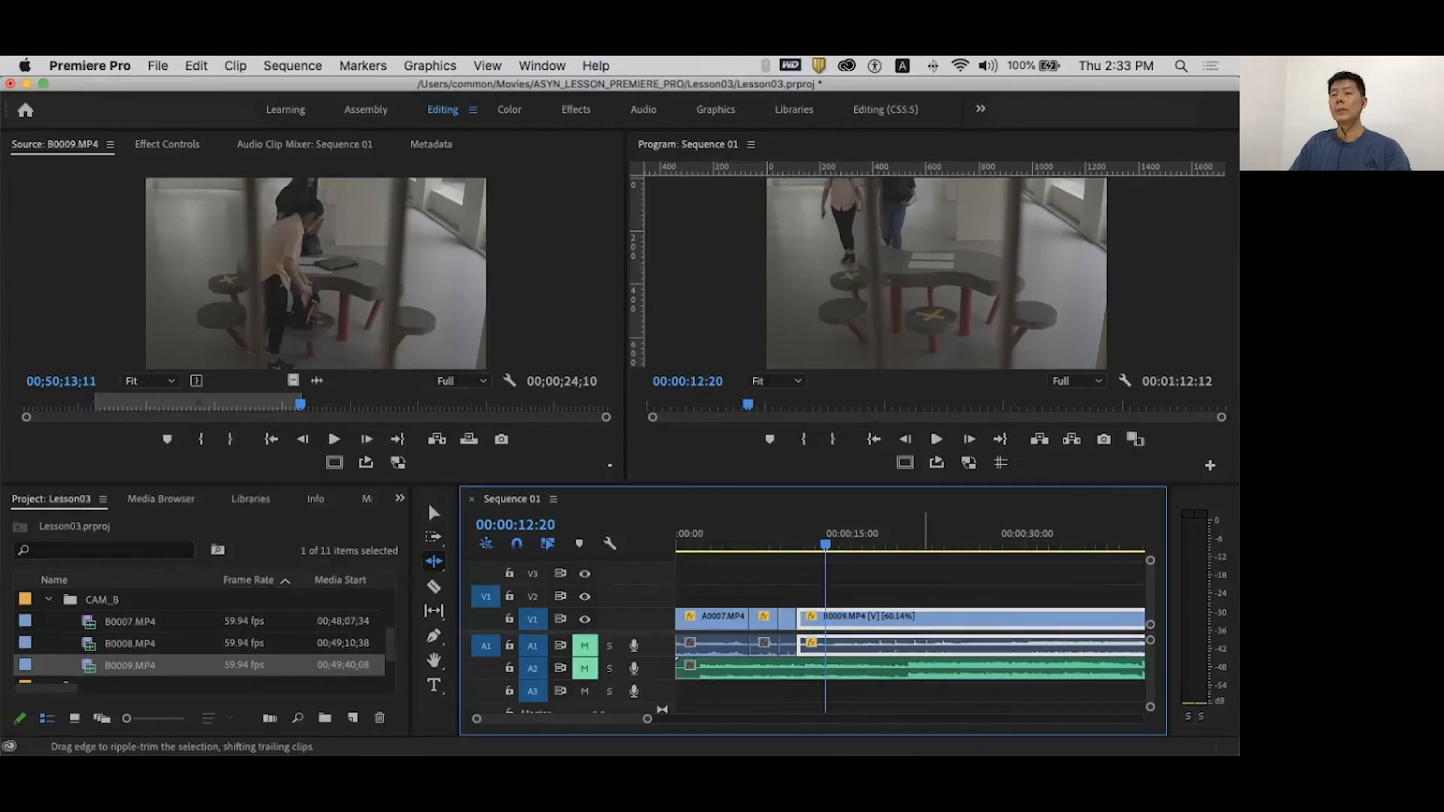
- Set B0009's speed to 100% in the Speed/Duration dialog
{"action": "right_click", "coordinate": [923, 639]}
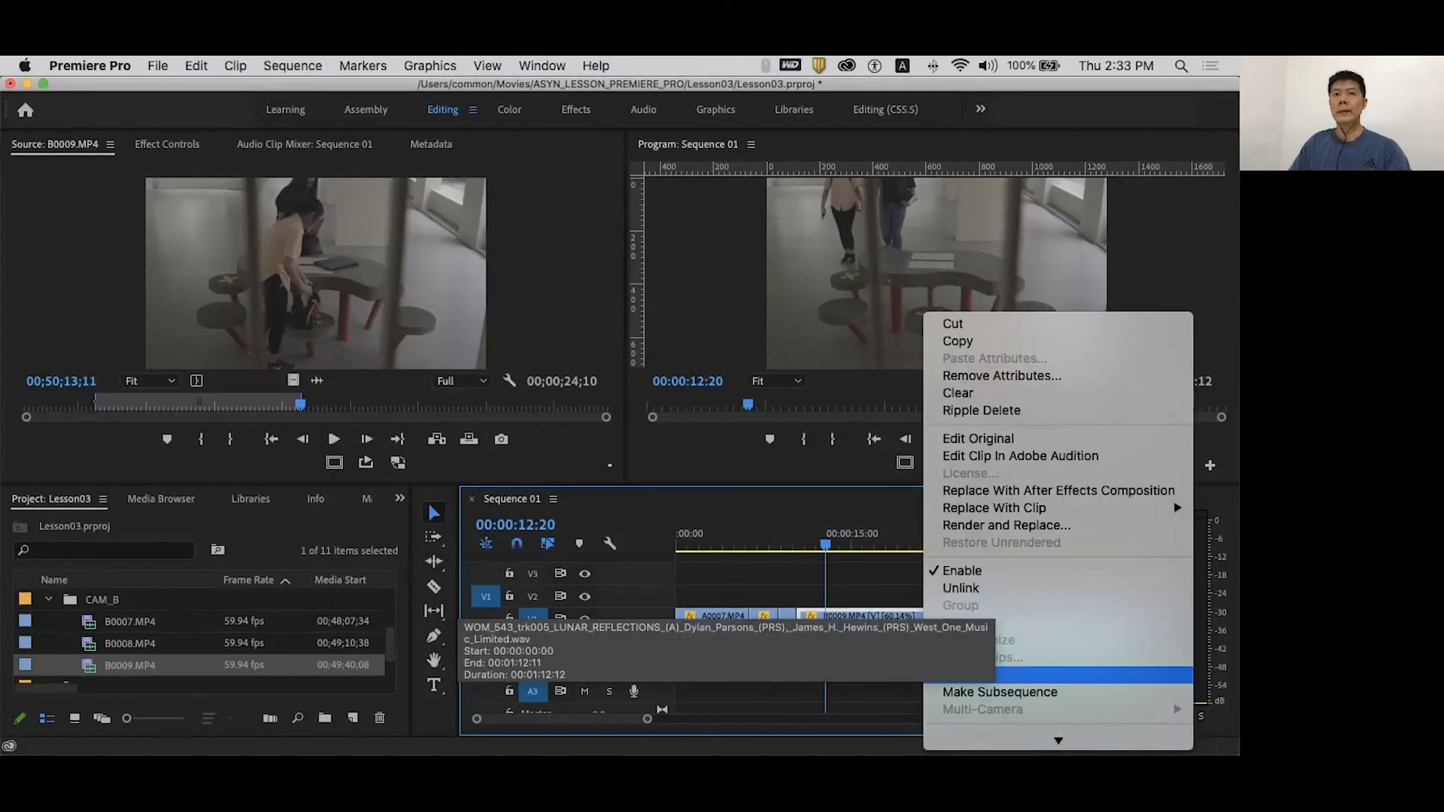
{"action": "scroll", "coordinate": [977, 675], "scroll_direction": "down", "scroll_amount": 4}
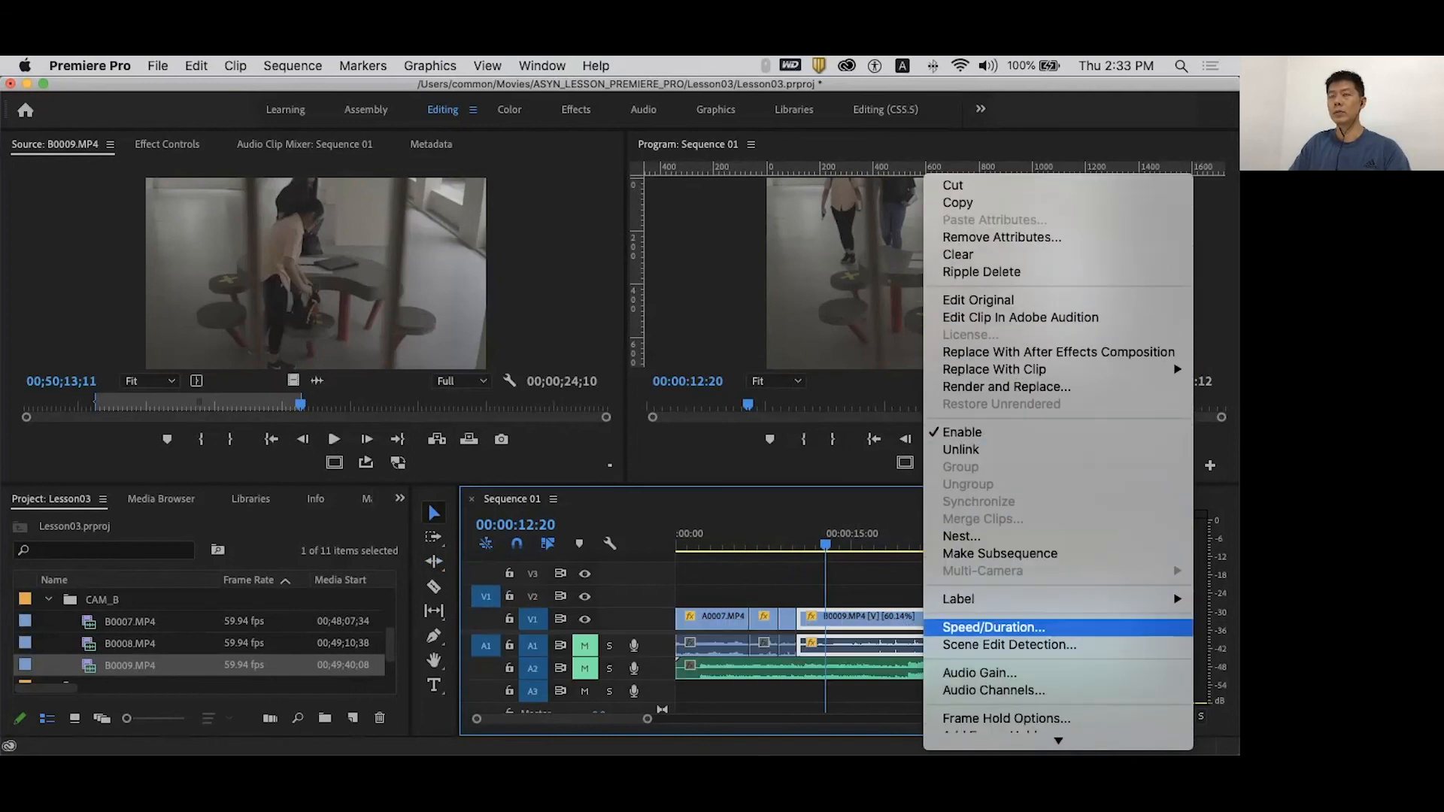
{"action": "left_click", "coordinate": [992, 628]}
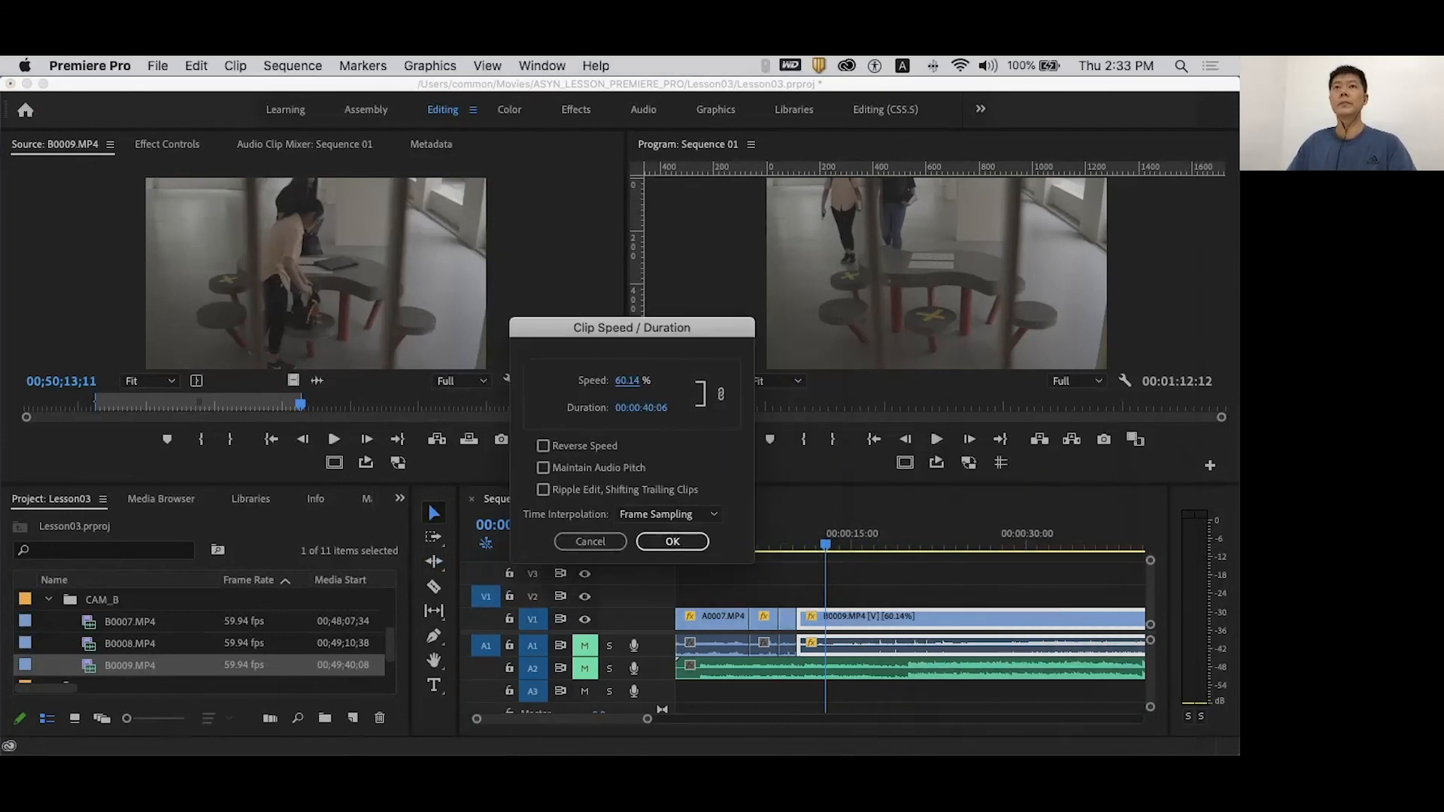
{"action": "type", "text": "100"}
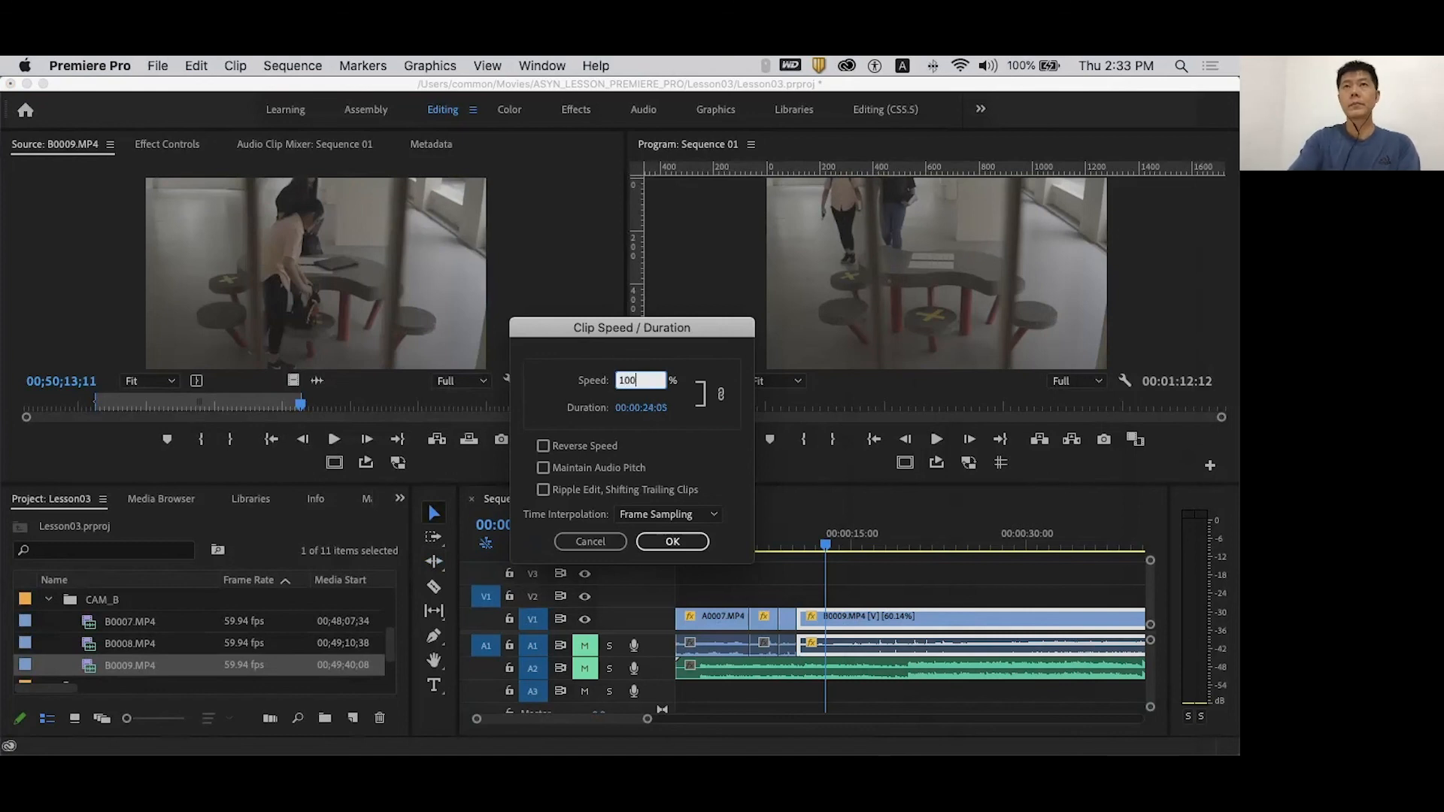
{"action": "key", "text": "Return"}
{"action": "mouse_move", "coordinate": [807, 543]}
{"action": "left_mouse_down"}
{"action": "mouse_move", "coordinate": [949, 543]}
{"action": "mouse_move", "coordinate": [833, 544]}
{"action": "left_mouse_up"}
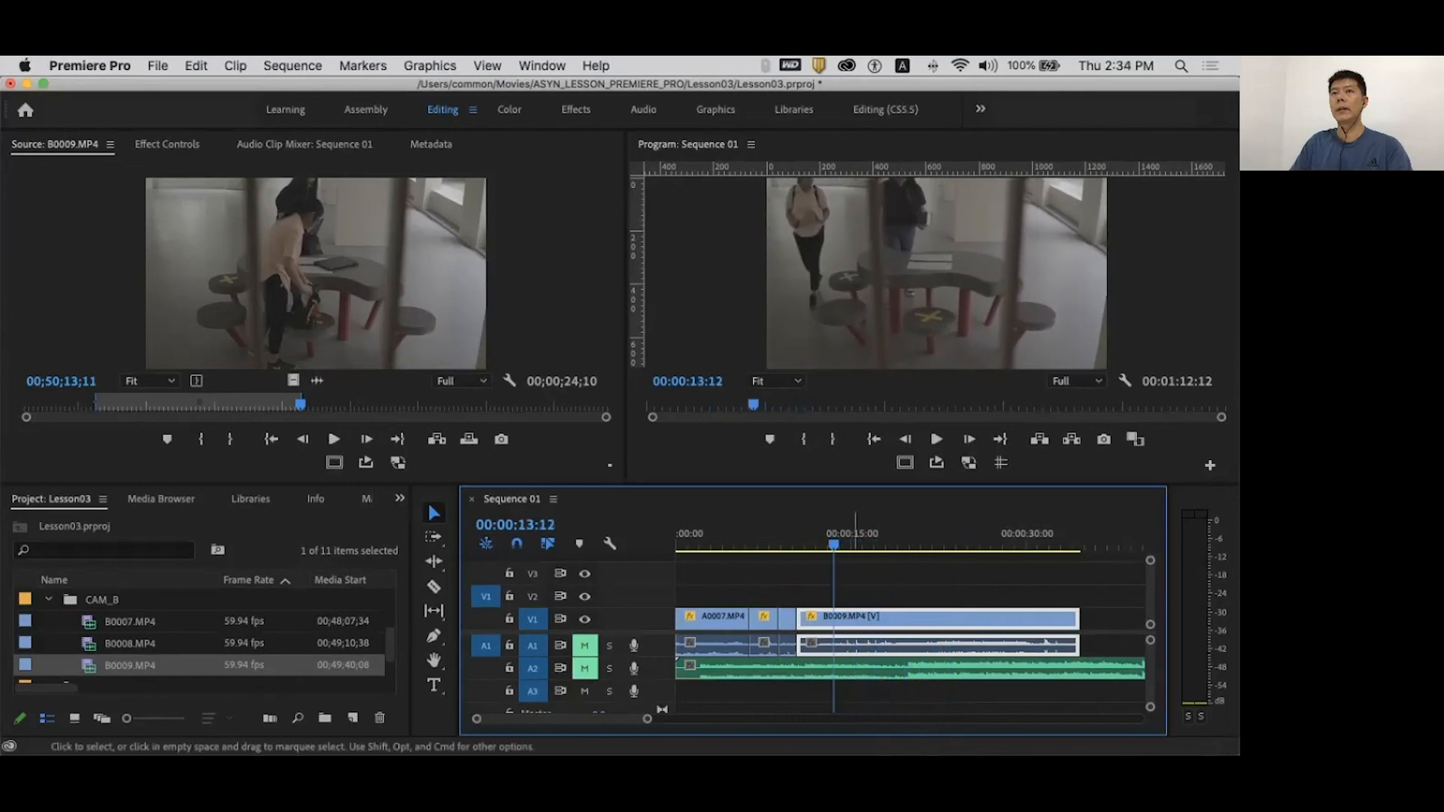
- Trim and readjust B0009's end, previewing the closing shot around the playhead
{"action": "left_click_drag", "start_coordinate": [797, 617], "coordinate": [840, 617]}
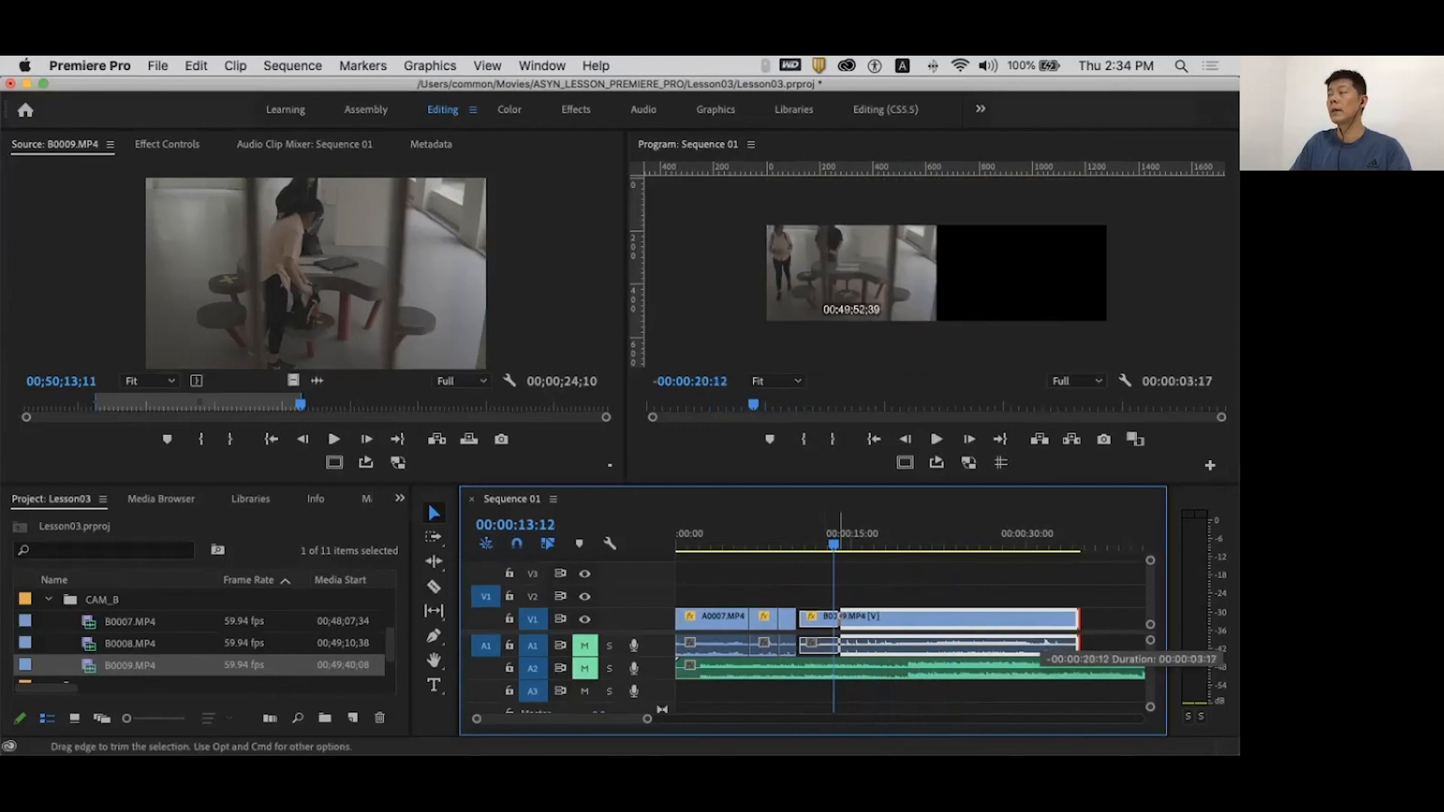
{"action": "left_click_drag", "start_coordinate": [840, 617], "coordinate": [833, 618]}
{"action": "left_click", "coordinate": [784, 538]}
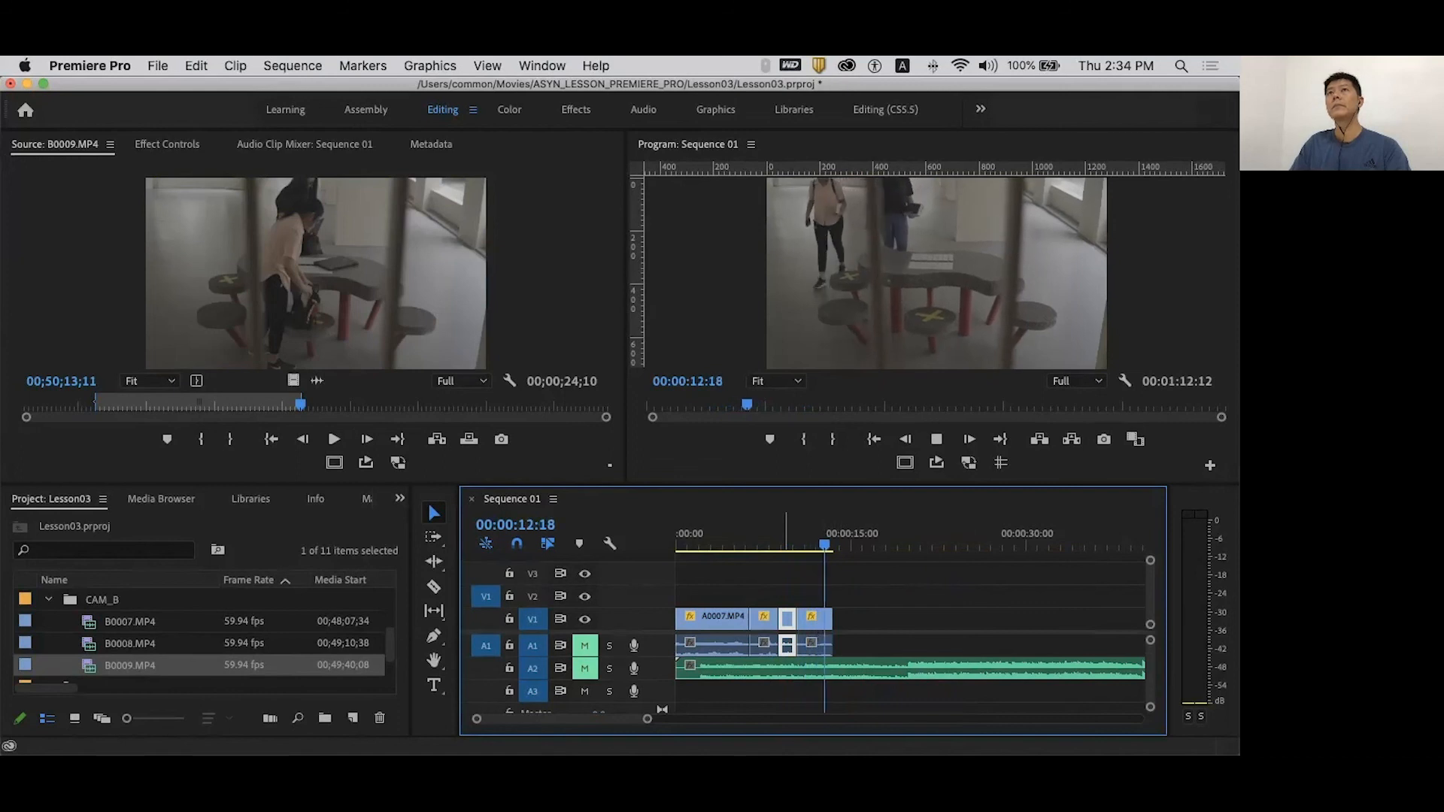
{"action": "key", "text": "space"}
{"action": "left_click_drag", "start_coordinate": [833, 617], "coordinate": [863, 617]}
{"action": "left_click", "coordinate": [807, 535]}
{"action": "key", "text": "space"}
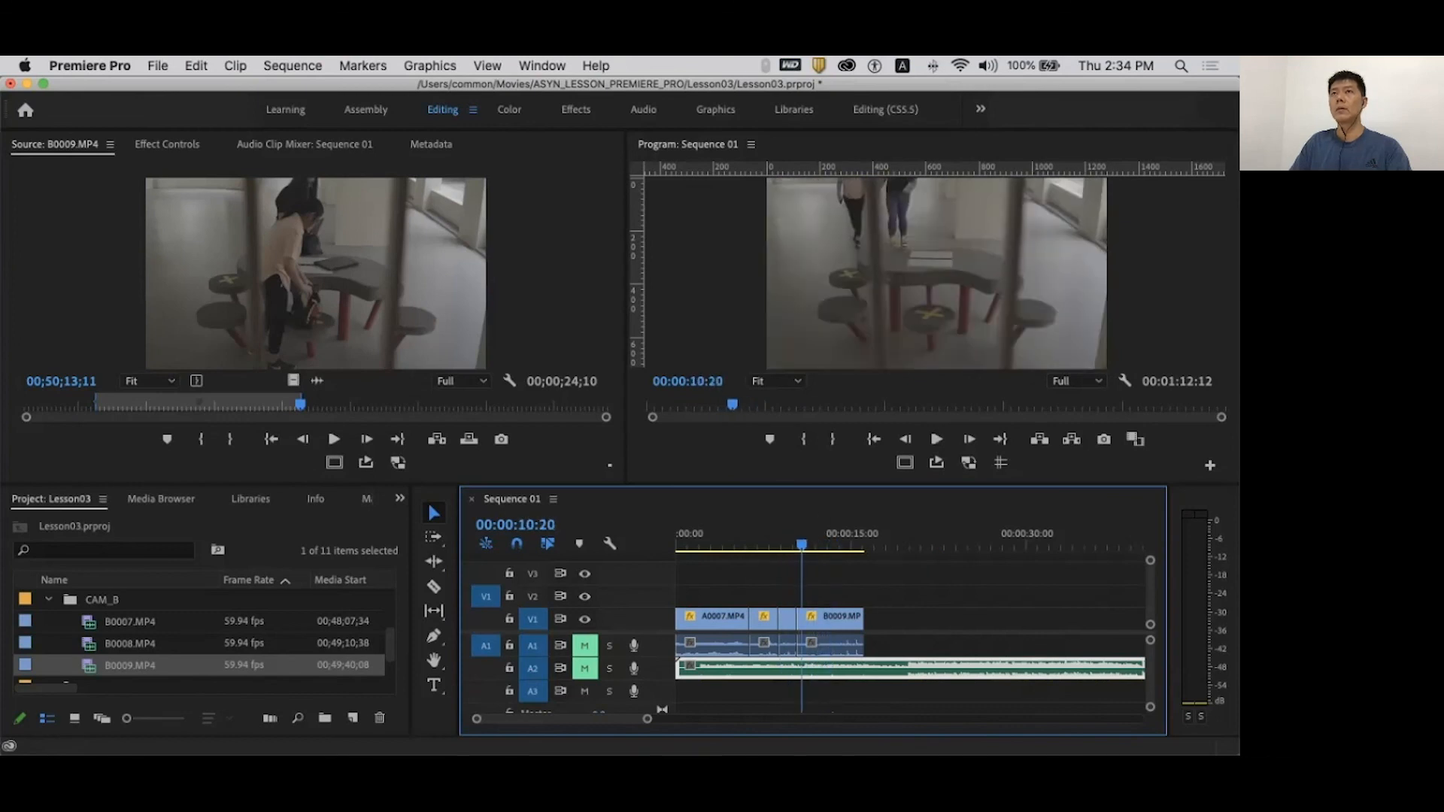
{"action": "mouse_move", "coordinate": [849, 545]}
{"action": "left_mouse_down"}
{"action": "mouse_move", "coordinate": [829, 545]}
{"action": "mouse_move", "coordinate": [850, 545]}
{"action": "left_mouse_up"}
{"action": "left_click_drag", "start_coordinate": [862, 617], "coordinate": [879, 617]}
- Ripple-trim B0009 so the camera clips end around 00:00:13, then play it
{"action": "left_click", "coordinate": [823, 617]}
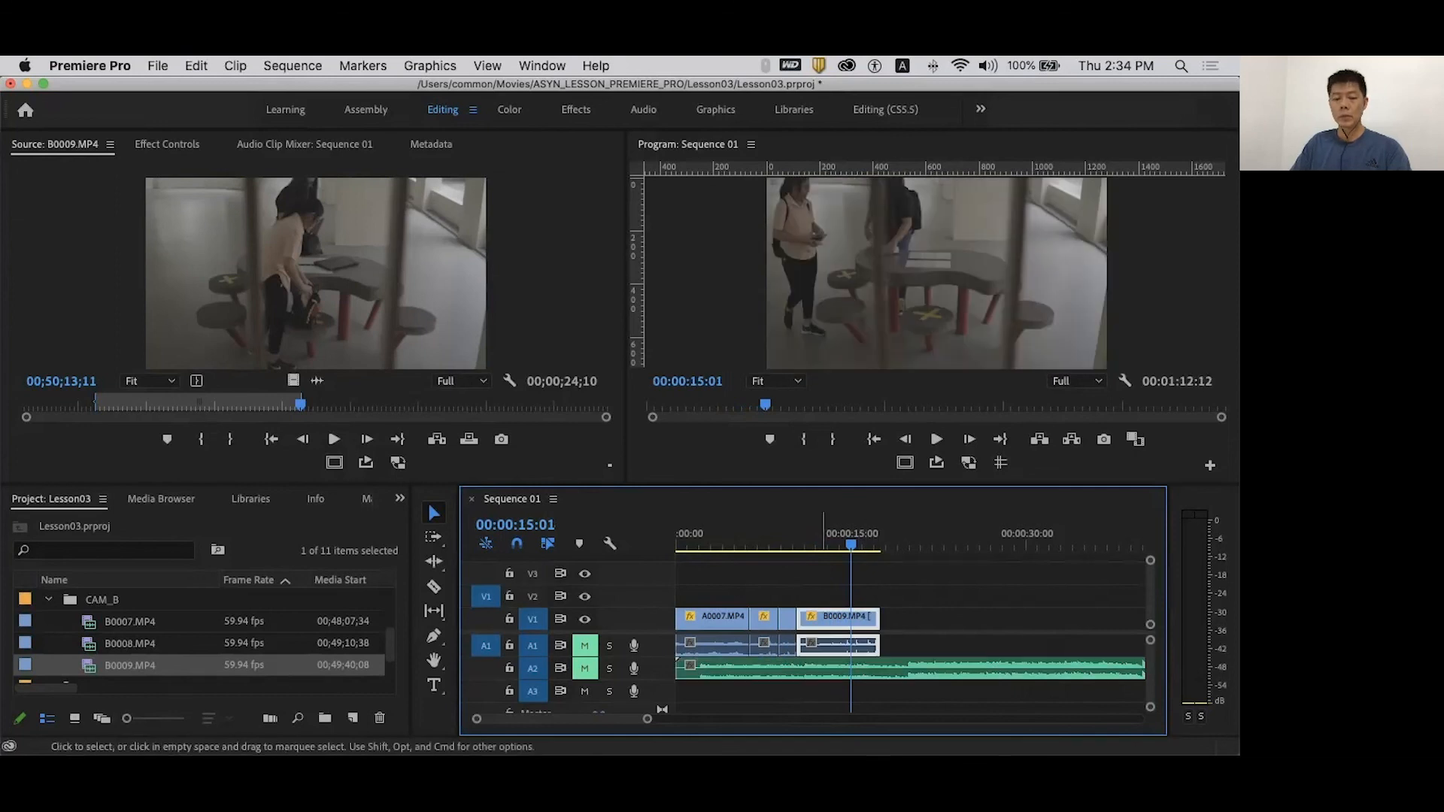
{"action": "key", "text": "b"}
{"action": "left_click_drag", "start_coordinate": [801, 617], "coordinate": [853, 617]}
{"action": "key", "text": "space"}
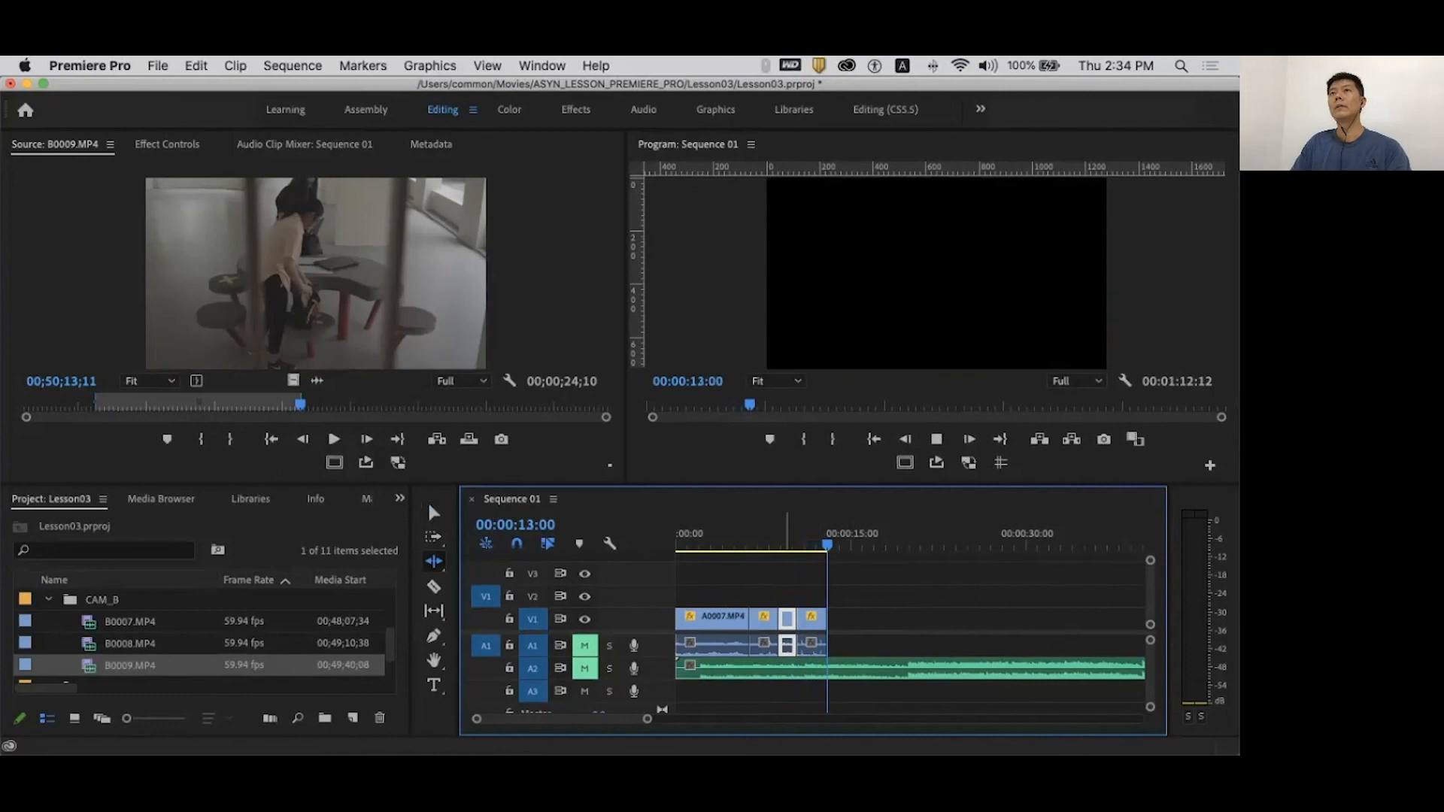
{"action": "left_click", "coordinate": [767, 669]}
{"action": "key", "text": "Home"}
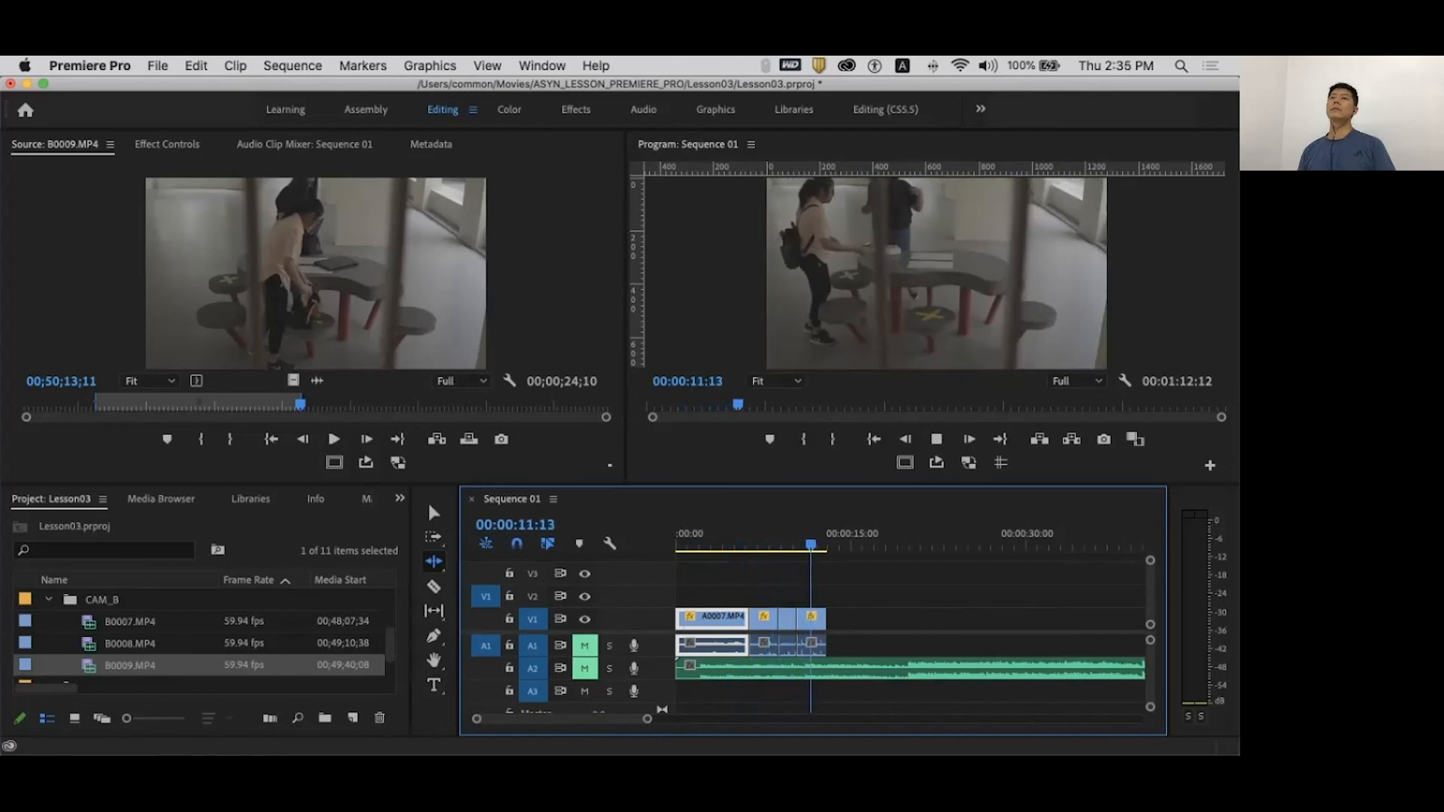
{"action": "left_click", "coordinate": [865, 669]}
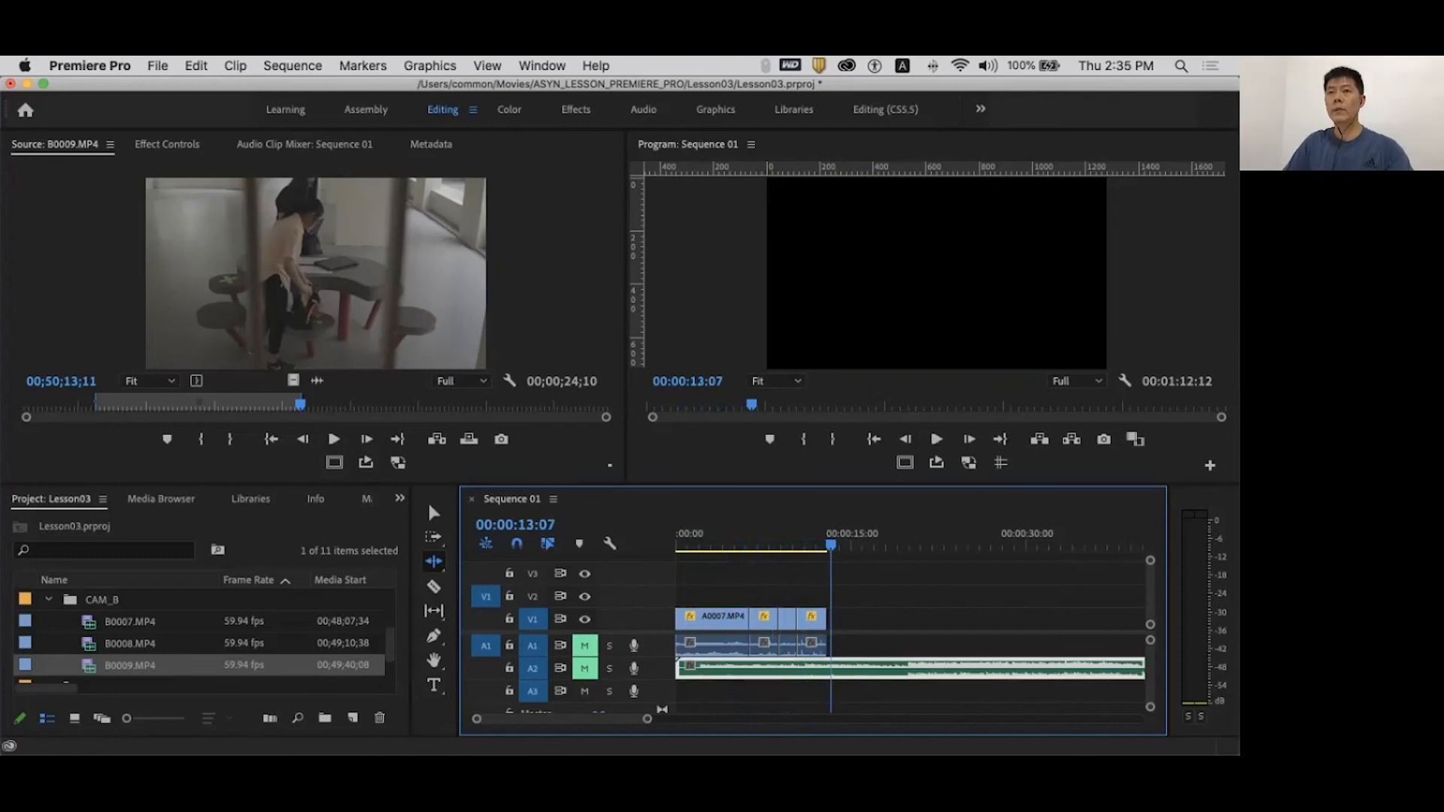
{"action": "key", "text": "space"}
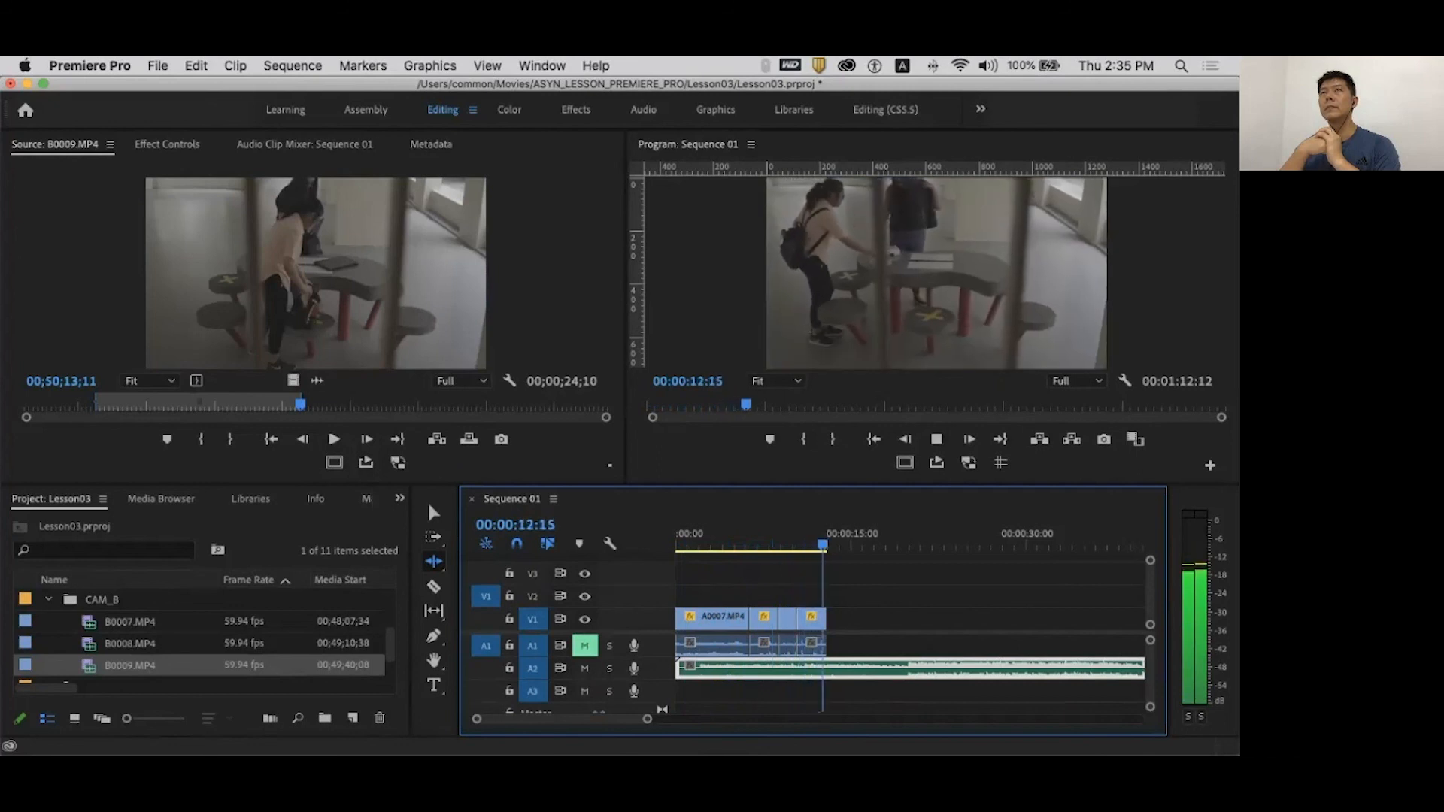
{"action": "key", "text": "space"}
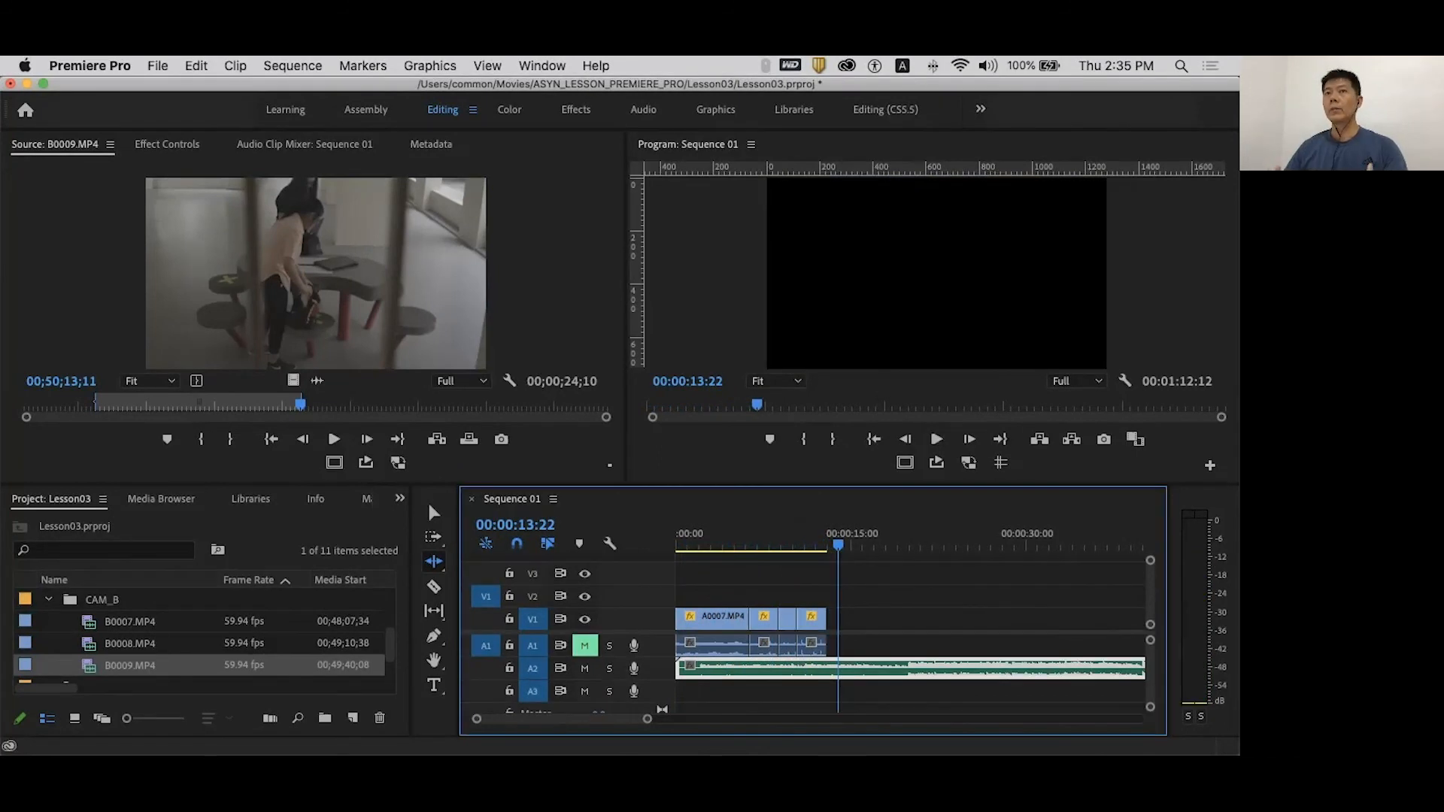